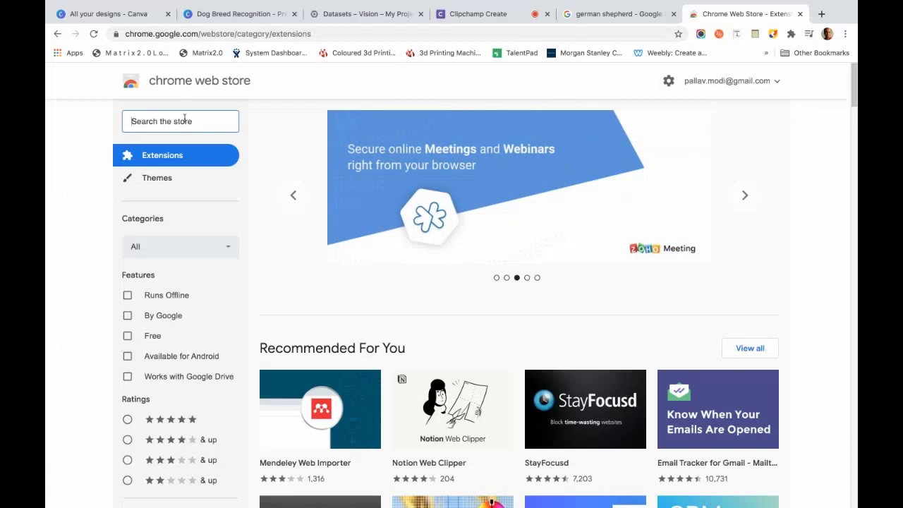
# Search the Chrome Web Store for wayixia and install the Batch Image Download.Full Screen Capture extension
pyautogui.write('wayl')
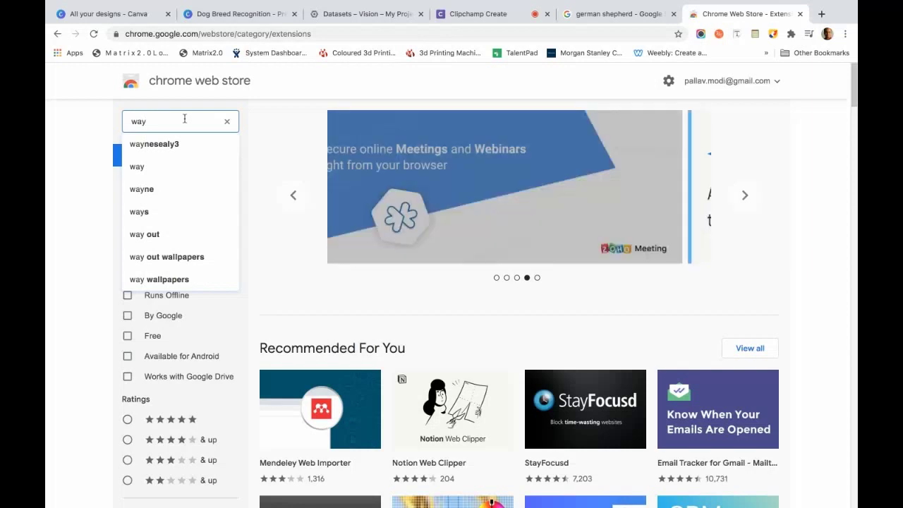
pyautogui.press('Return')
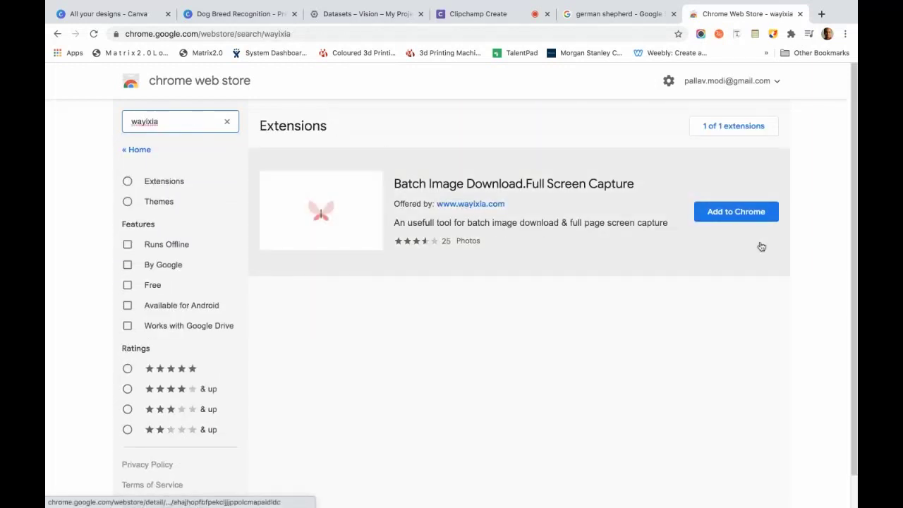
pyautogui.click(735, 213)
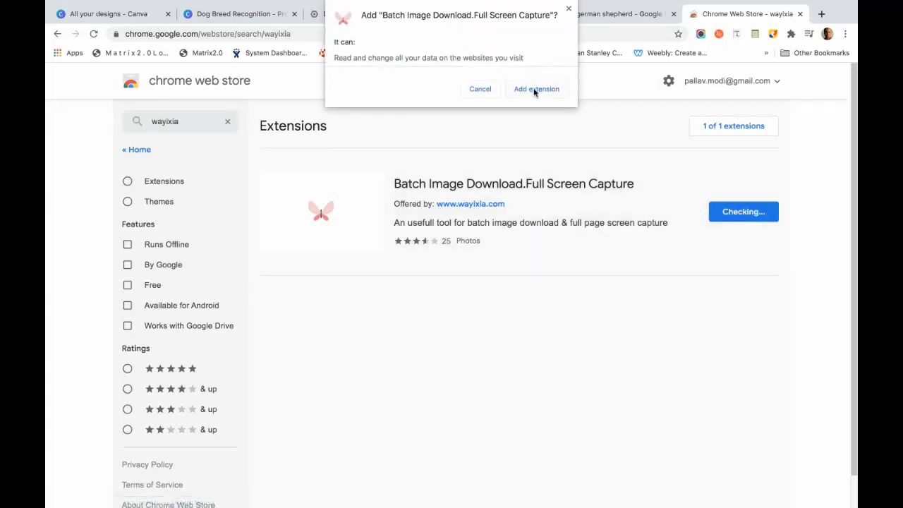
pyautogui.click(535, 90)
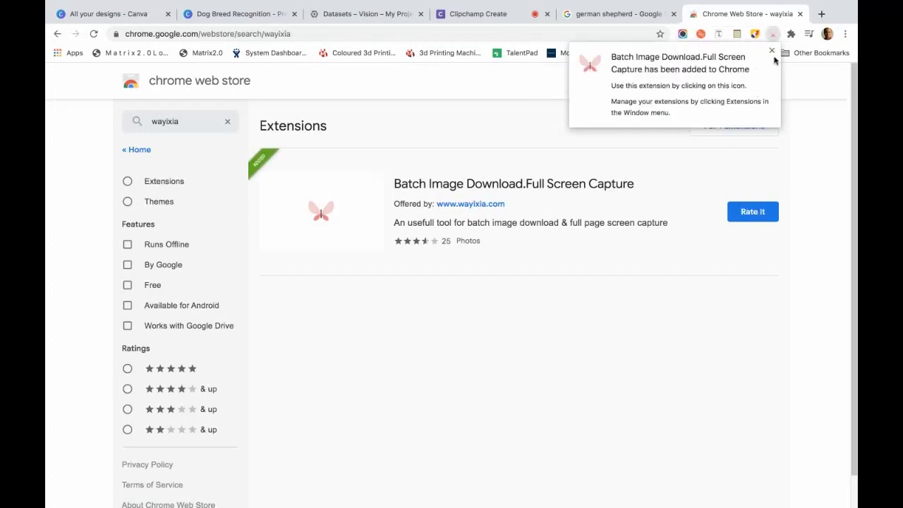
pyautogui.click(771, 52)
# Pin the Batch Image Download extension to the browser toolbar
pyautogui.click(791, 33)
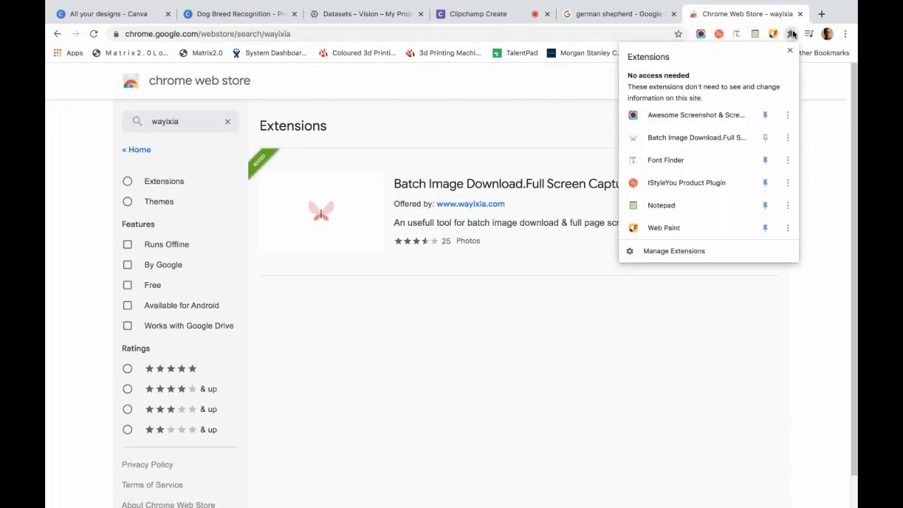
pyautogui.click(765, 138)
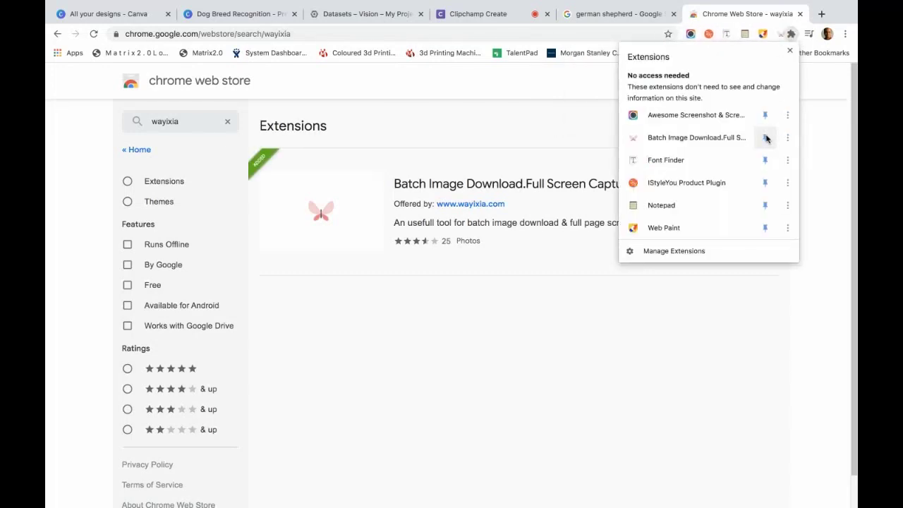
pyautogui.click(814, 152)
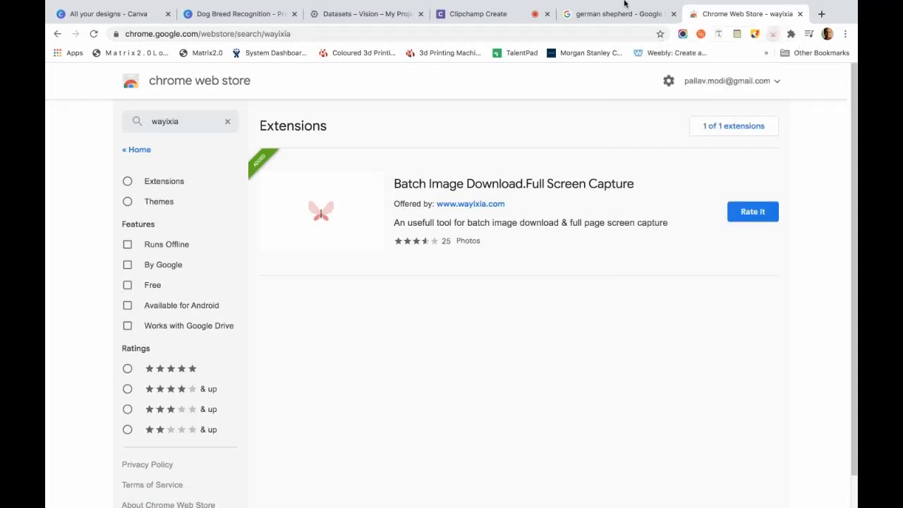
# Close the old German shepherd search tab and show image results for google images in a new tab
pyautogui.click(671, 41)
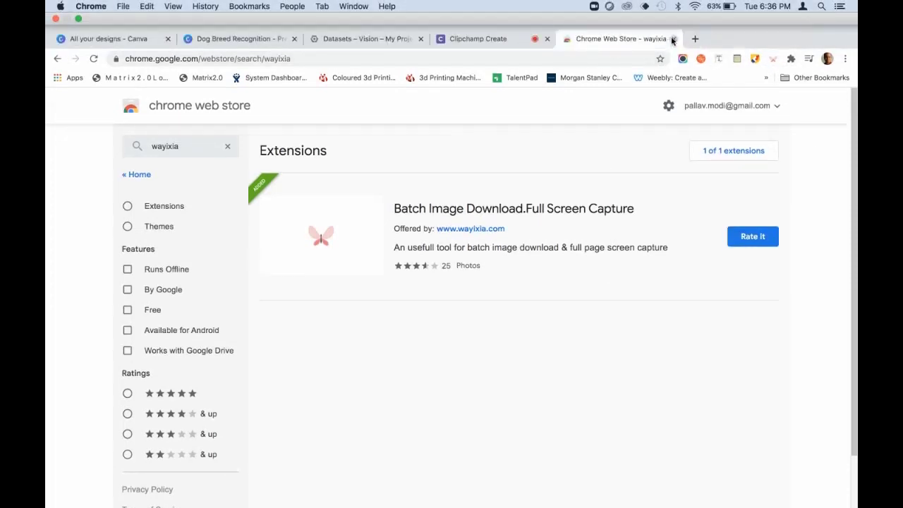
pyautogui.click(695, 39)
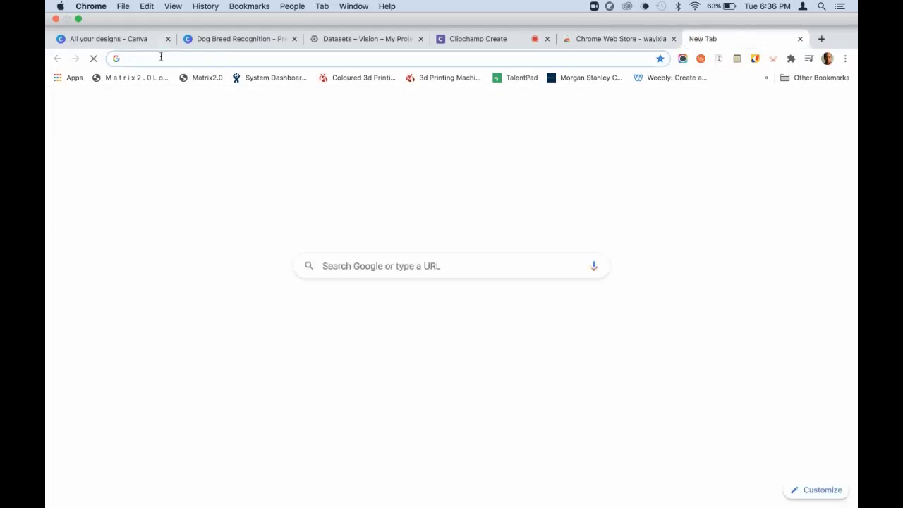
pyautogui.write('google')
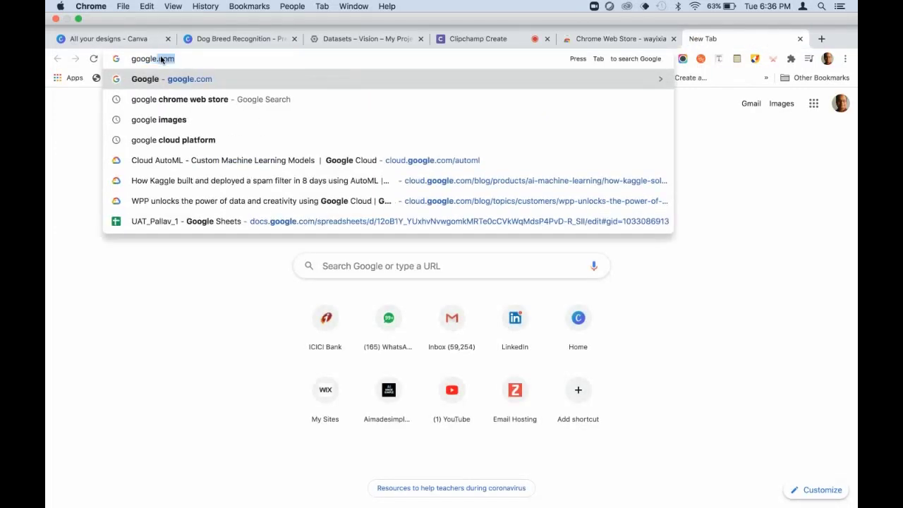
pyautogui.write(' images')
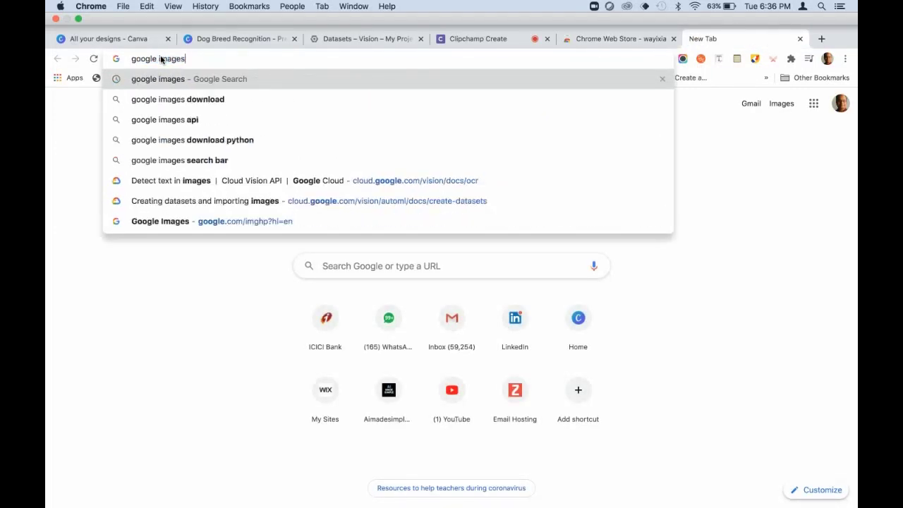
pyautogui.press('Return')
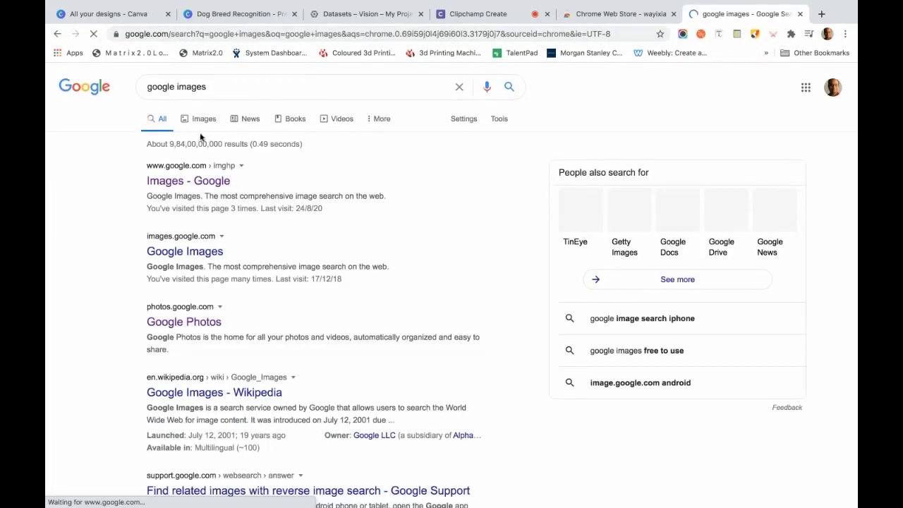
pyautogui.click(202, 119)
# Replace the image search query with german shepherd images
pyautogui.moveTo(200, 86); pyautogui.dragTo(117, 90)
pyautogui.write('ge')
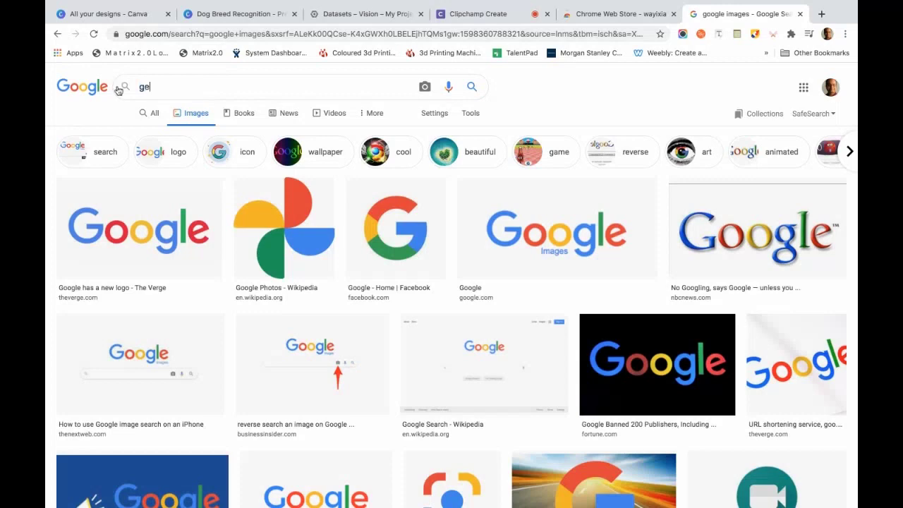
pyautogui.write('rman')
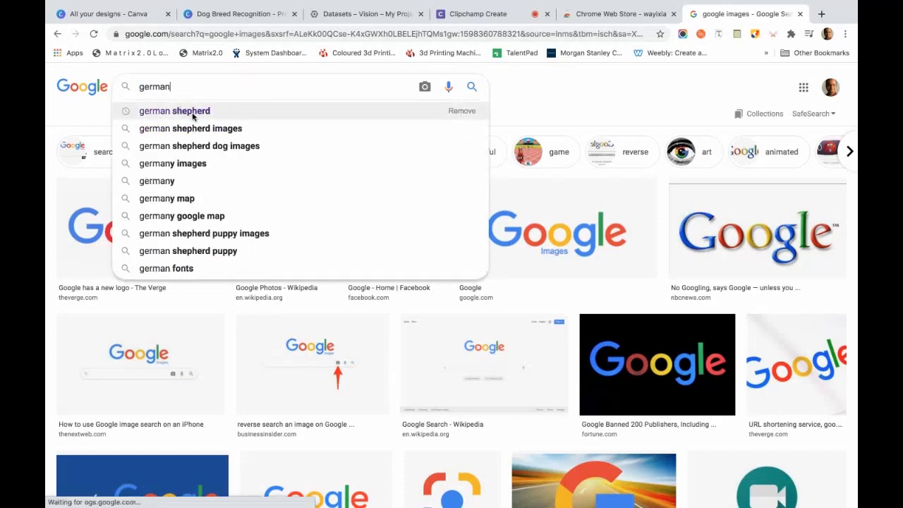
pyautogui.click(206, 127)
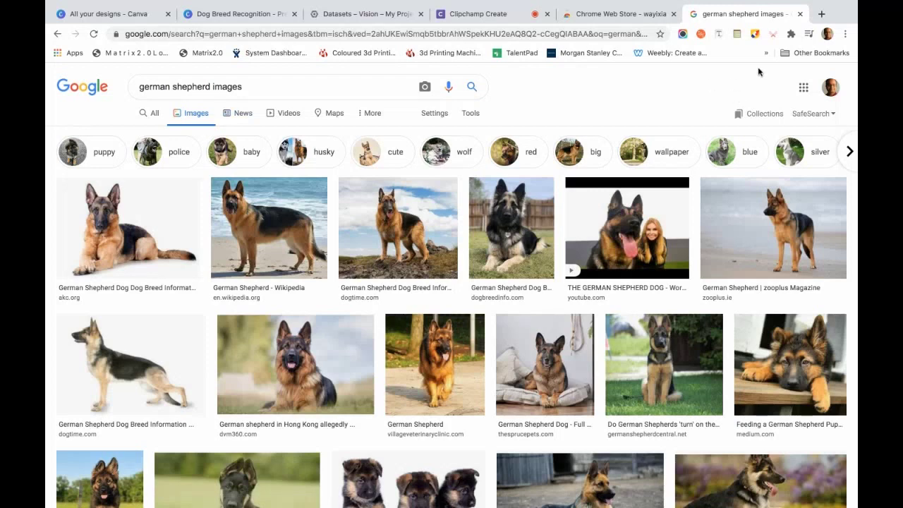
# Collect all pictures from the German shepherd results page with the Batch Image Download extension's Dig Images command and look through them
pyautogui.click(774, 34)
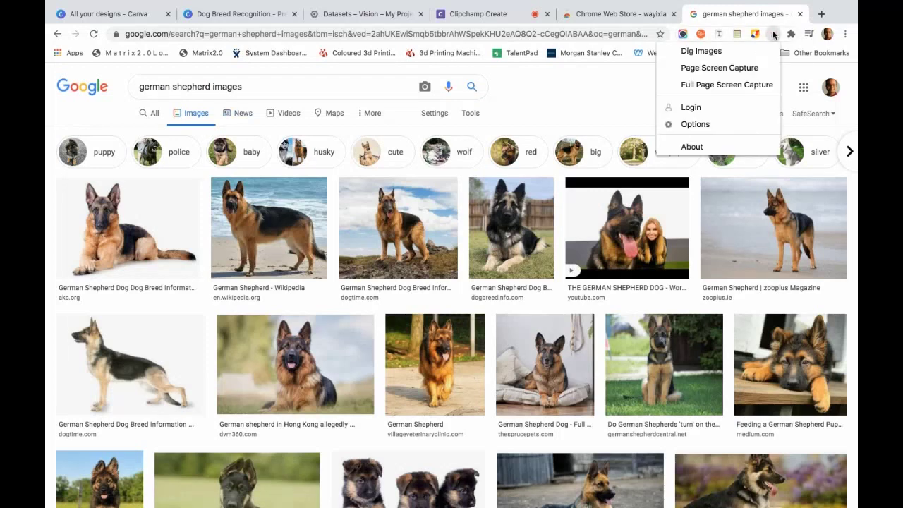
pyautogui.click(723, 50)
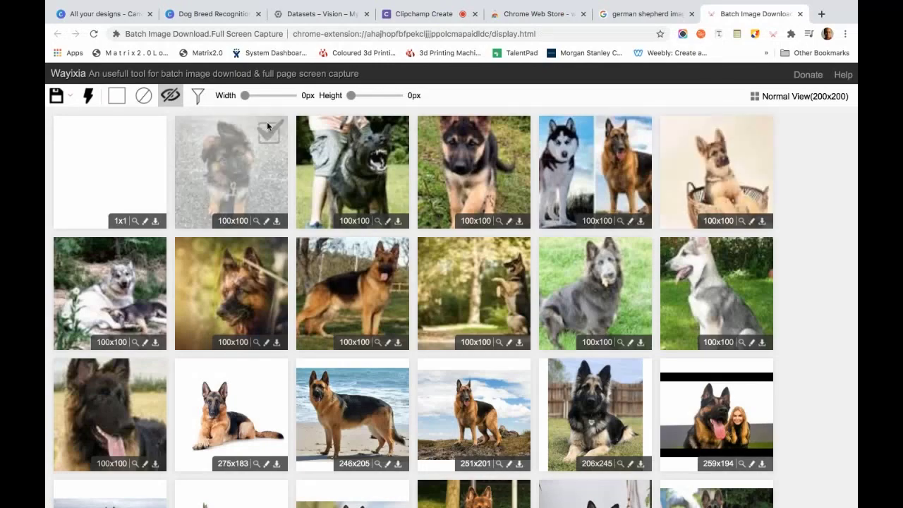
pyautogui.scroll(-20, 244, 351)
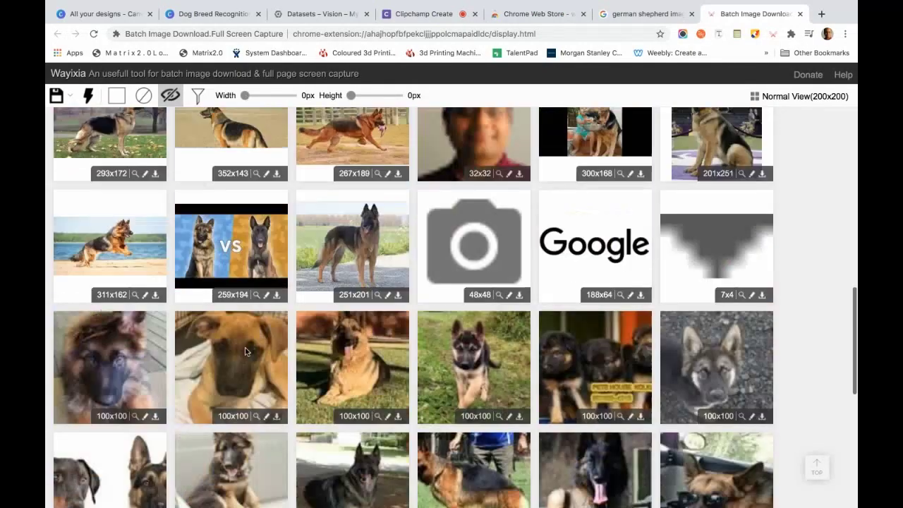
pyautogui.scroll(20, 245, 350)
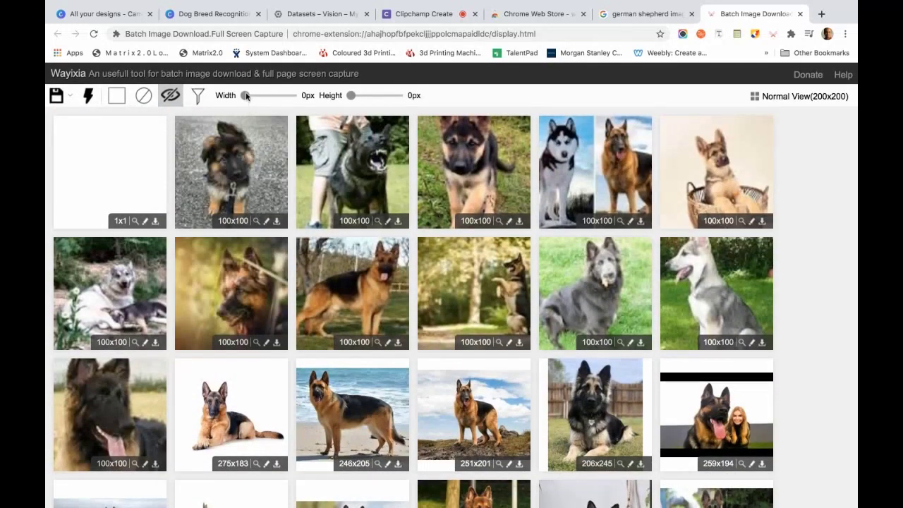
# Filter the collected images to a minimum width of 30 px and height of 80 px, and review the remaining ones
pyautogui.moveTo(245, 95); pyautogui.dragTo(247, 95)
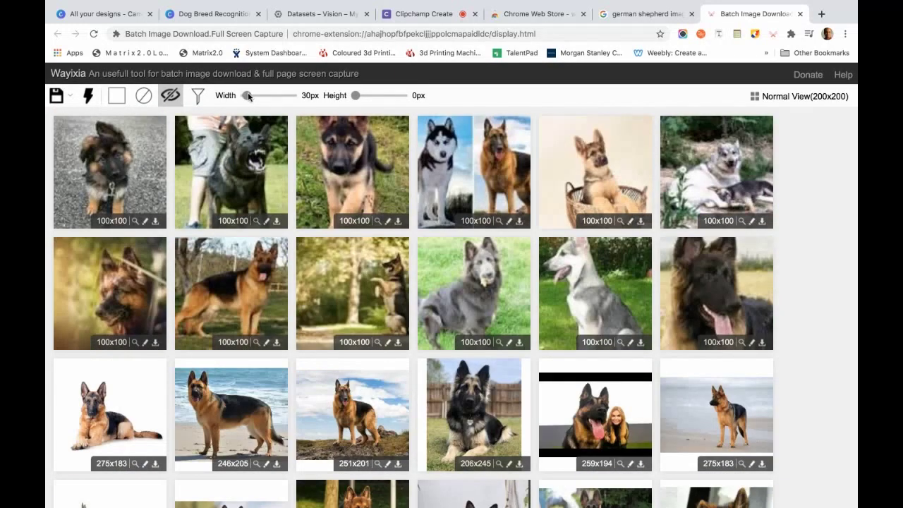
pyautogui.moveTo(355, 97); pyautogui.dragTo(358, 97)
pyautogui.scroll(-15, 325, 273)
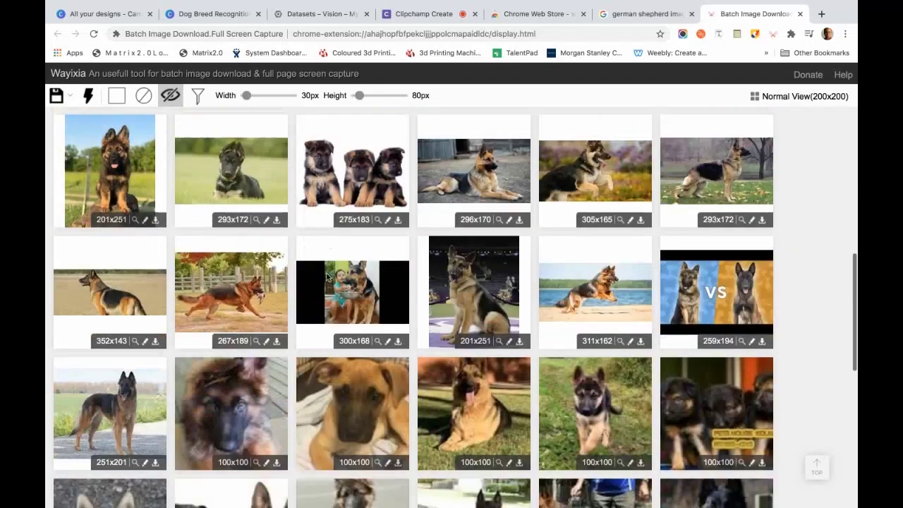
pyautogui.scroll(-20, 325, 272)
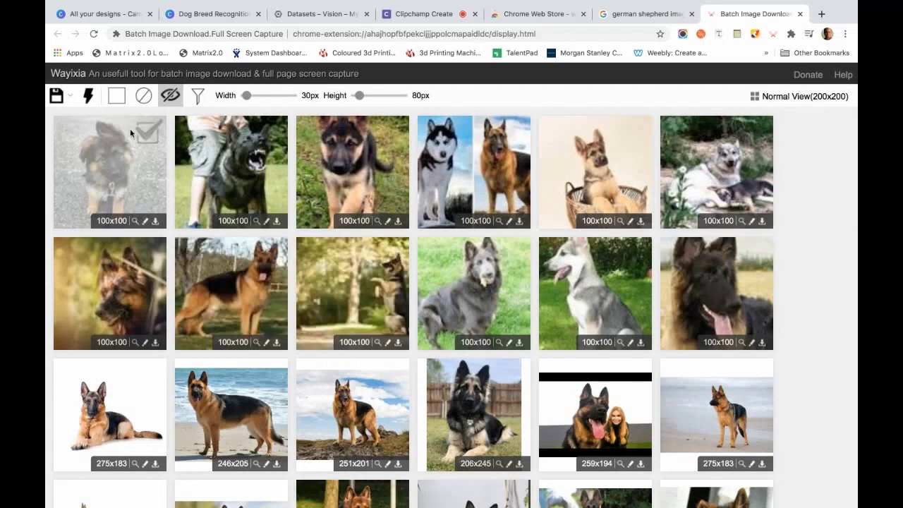
# Select all images, then exclude the 259x194 photo of a dog with a woman and the 241x209 puppy photo
pyautogui.click(117, 96)
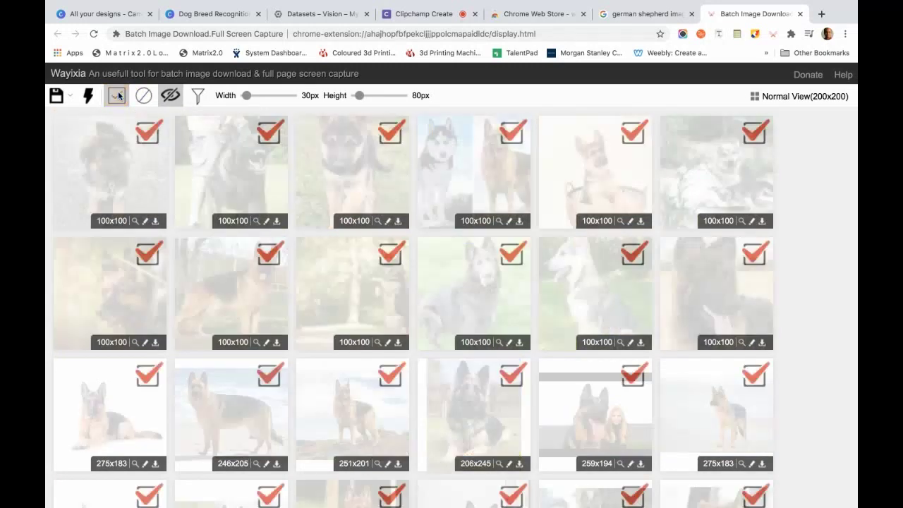
pyautogui.scroll(-2, 541, 273)
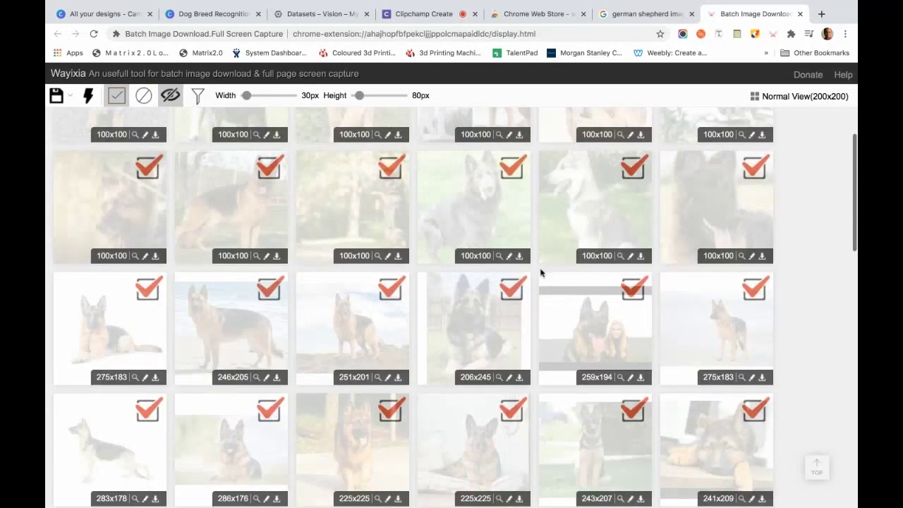
pyautogui.click(633, 294)
pyautogui.click(749, 419)
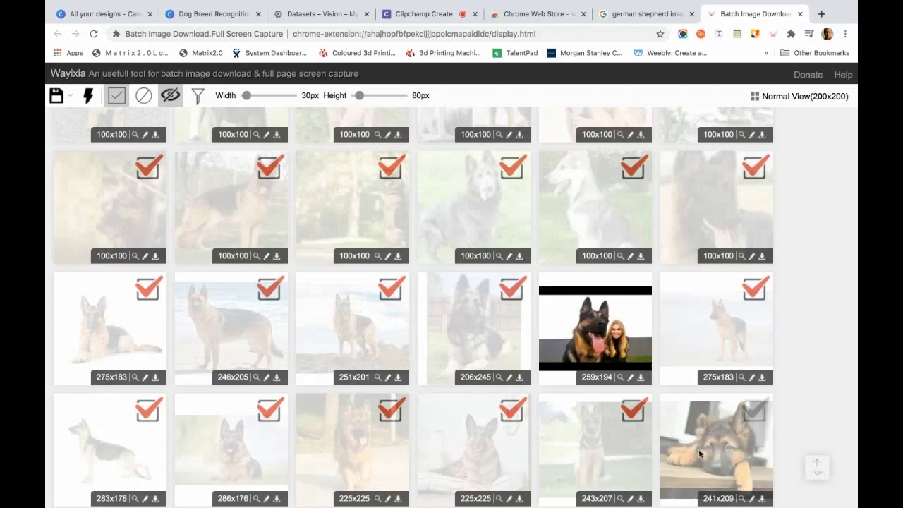
pyautogui.scroll(-5, 698, 448)
pyautogui.scroll(-6, 698, 448)
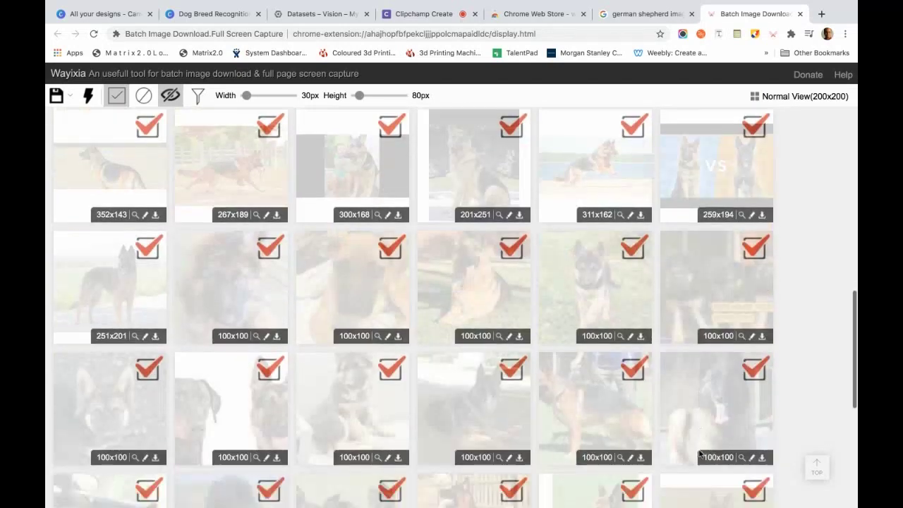
pyautogui.scroll(-3, 699, 453)
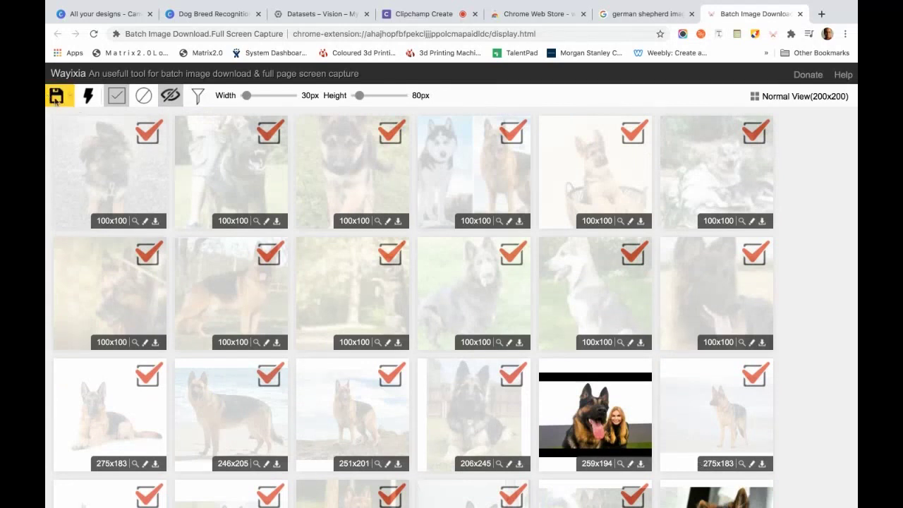
# Download the selected images and show the downloaded file images-w4046.jpeg in Finder
pyautogui.click(56, 98)
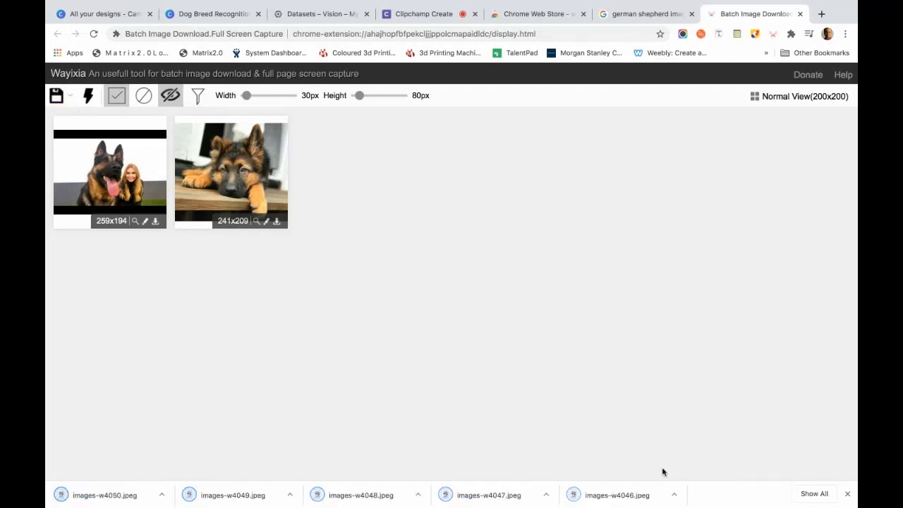
pyautogui.click(674, 497)
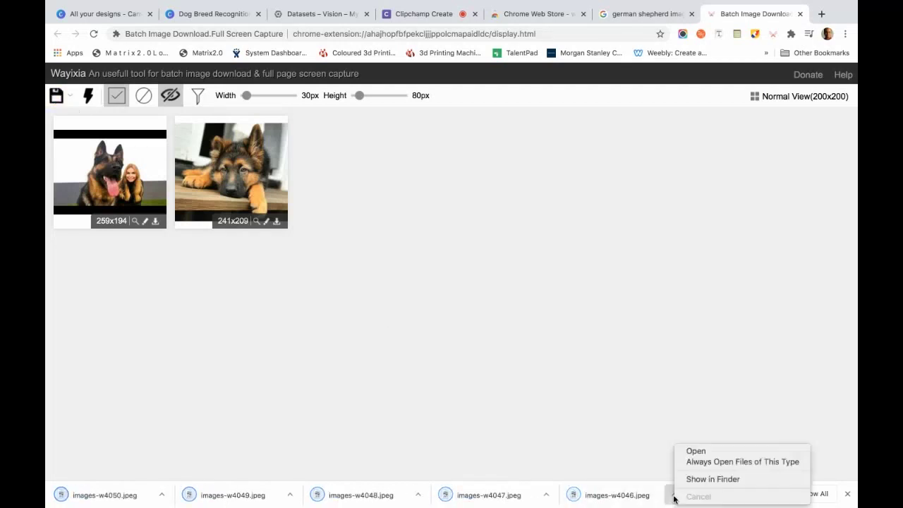
pyautogui.click(710, 479)
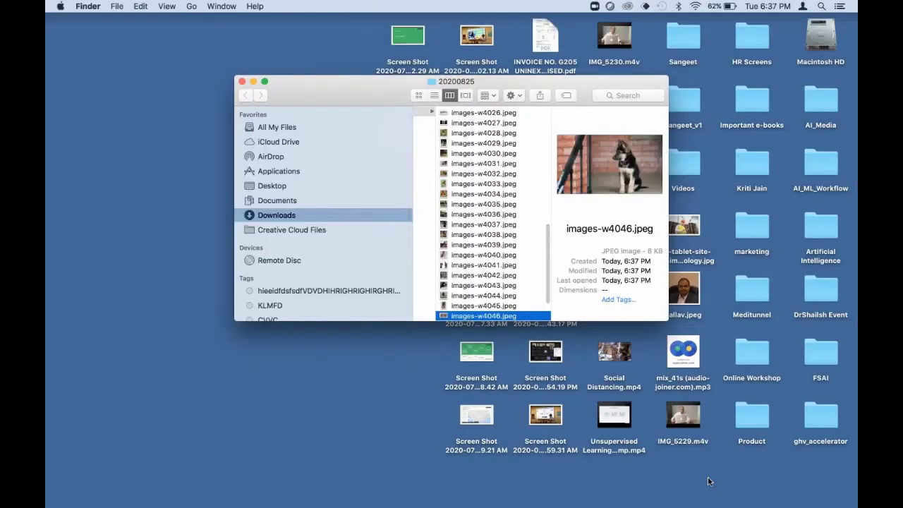
# Rename the 20200825 download folder holding the German shepherd images as "German Shephard"
pyautogui.scroll(10, 497, 254)
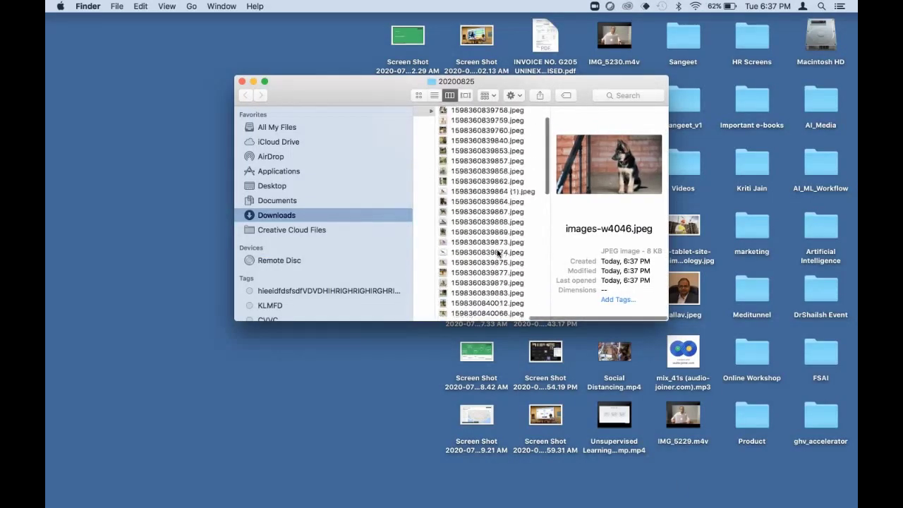
pyautogui.hscroll(-3, 497, 254)
pyautogui.hscroll(-2, 496, 250)
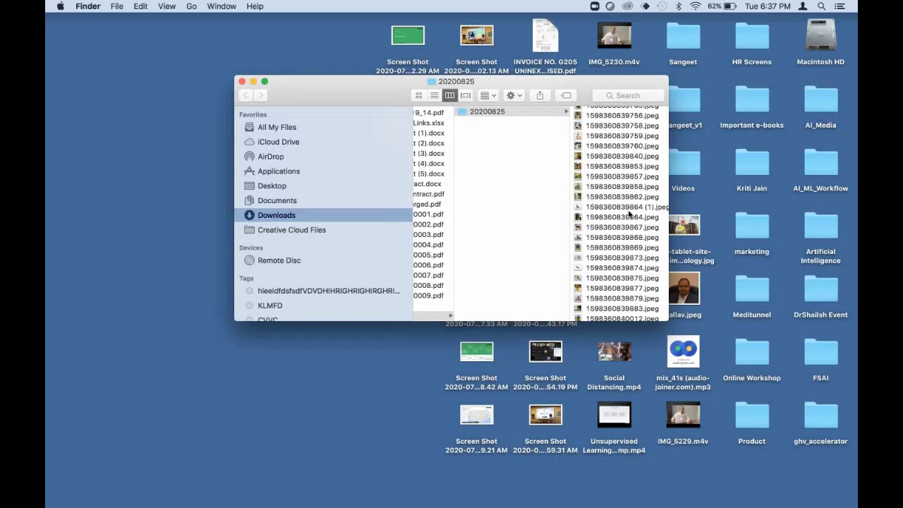
pyautogui.scroll(3, 629, 214)
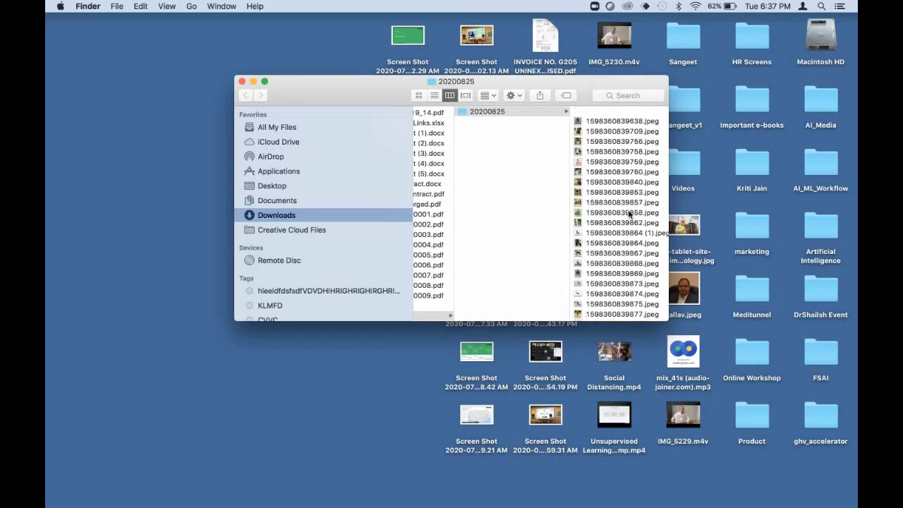
pyautogui.click(487, 113)
pyautogui.click(480, 112)
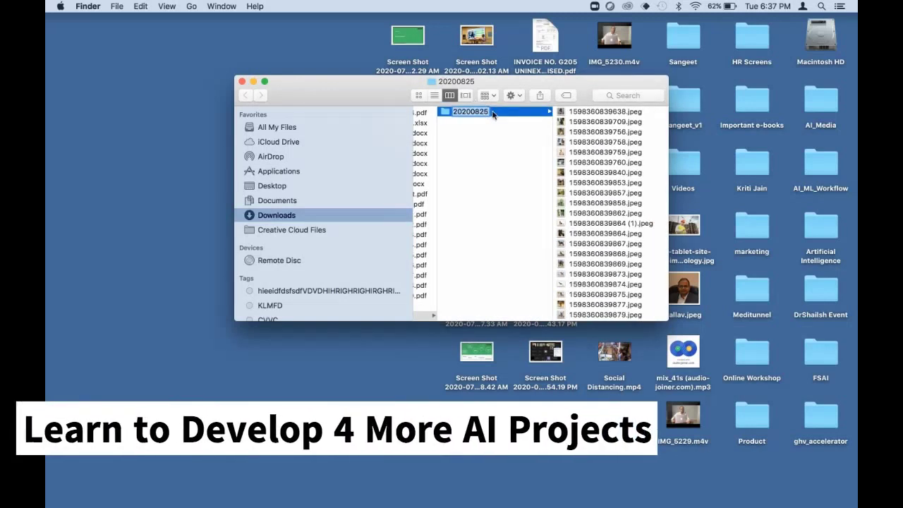
pyautogui.write('C')
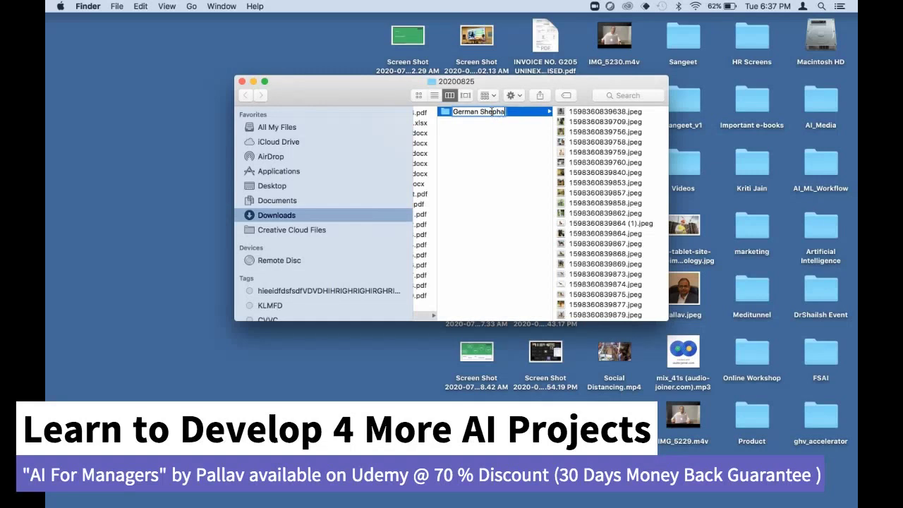
pyautogui.press('Return')
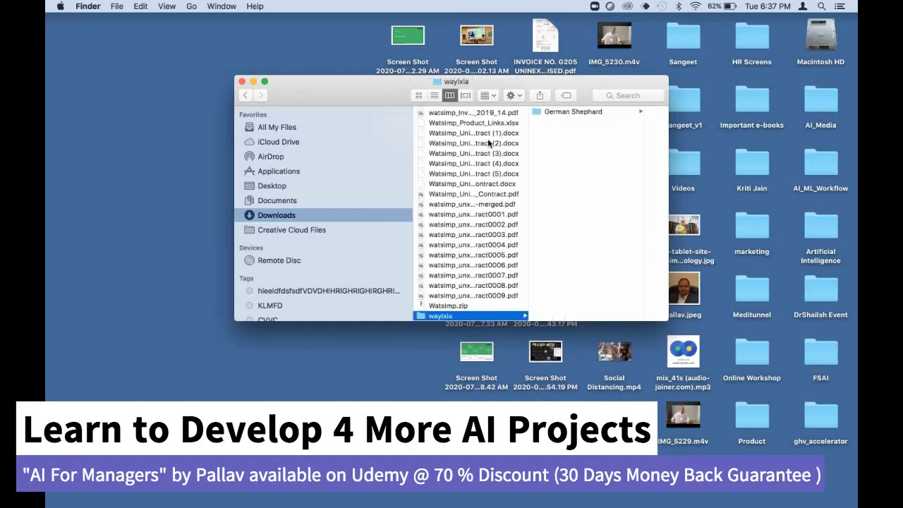
# Switch back to Chrome and close the Batch Image Download results page, returning to the German shepherd image search
pyautogui.moveTo(468, 505)
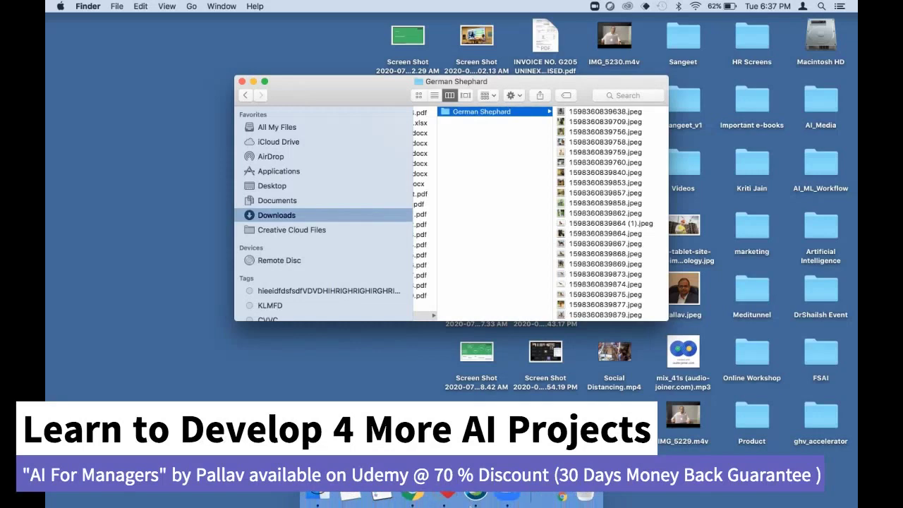
pyautogui.click(415, 493)
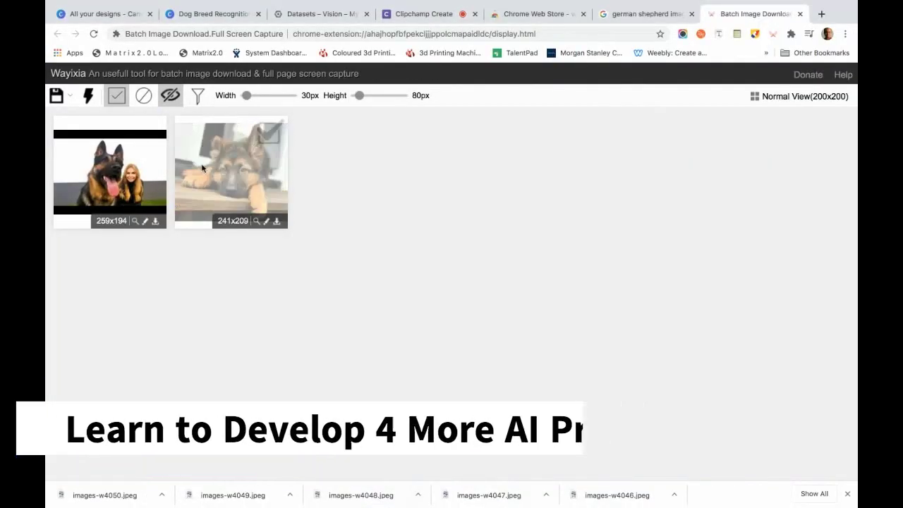
pyautogui.click(800, 13)
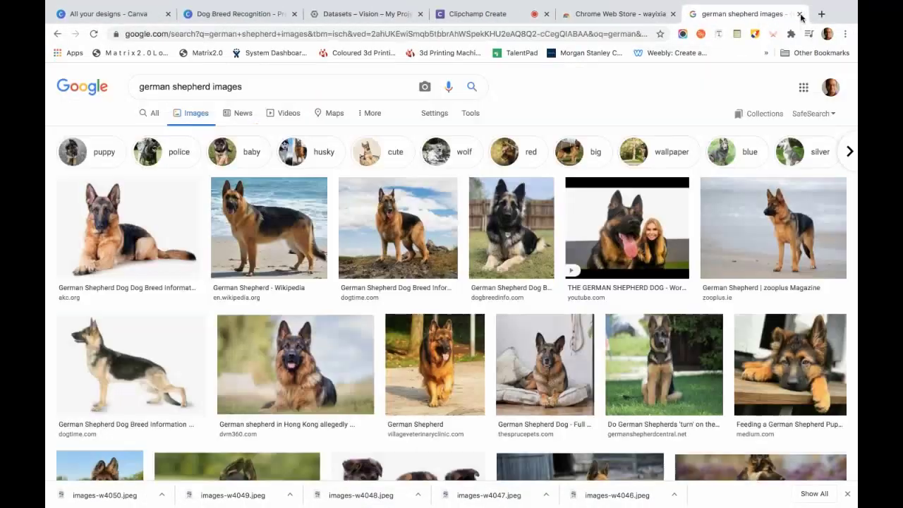
# Replace the Google Images query with "dalmation dogs" and run the search
pyautogui.moveTo(252, 85); pyautogui.dragTo(99, 86)
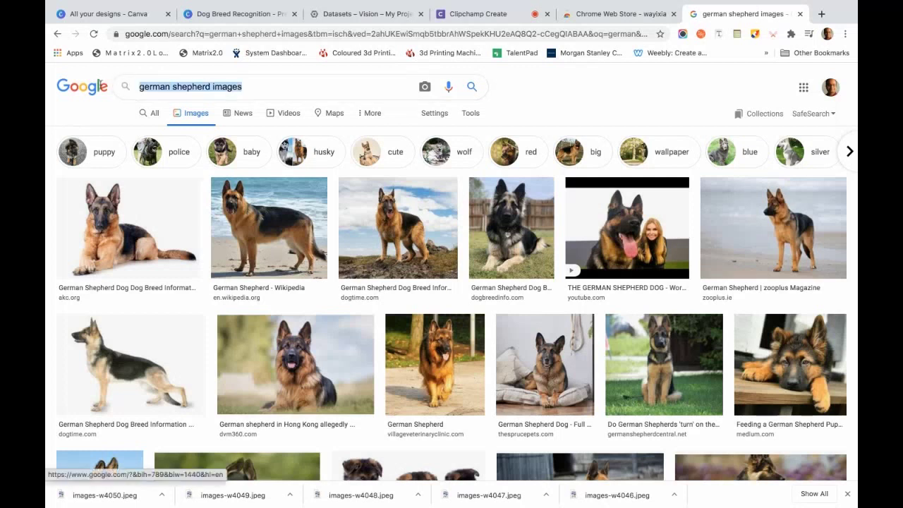
pyautogui.write('dlam')
pyautogui.press('BackSpace')
pyautogui.press('BackSpace')
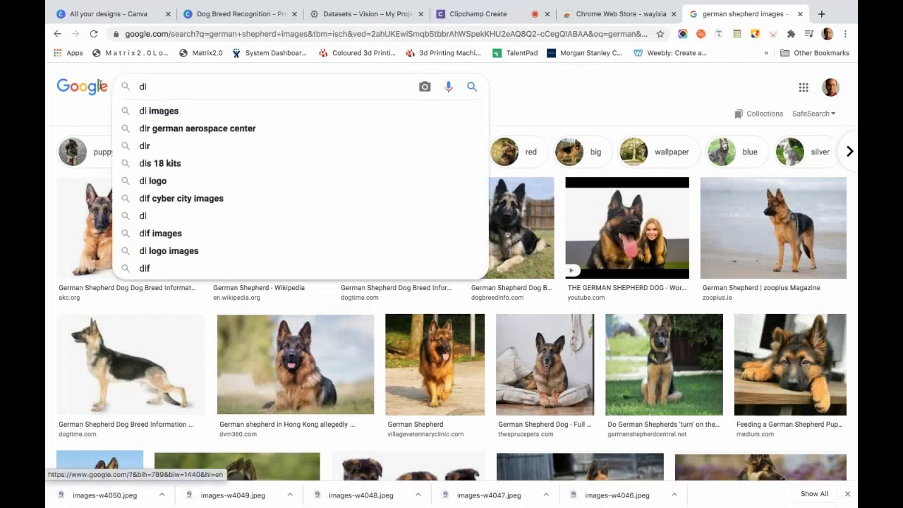
pyautogui.press('BackSpace')
pyautogui.write('akmation d')
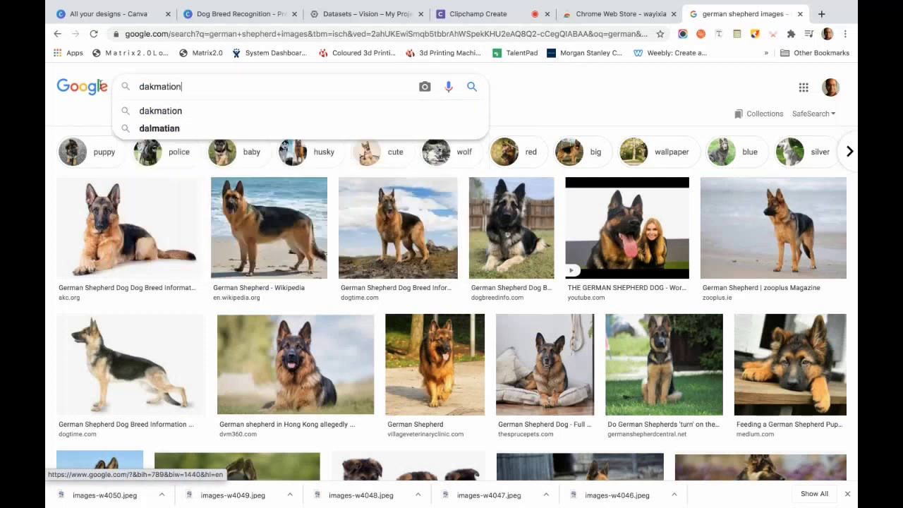
pyautogui.press('BackSpace')
pyautogui.press('BackSpace')
pyautogui.press('BackSpace')
pyautogui.press('BackSpace')
pyautogui.press('BackSpace')
pyautogui.press('BackSpace')
pyautogui.press('BackSpace')
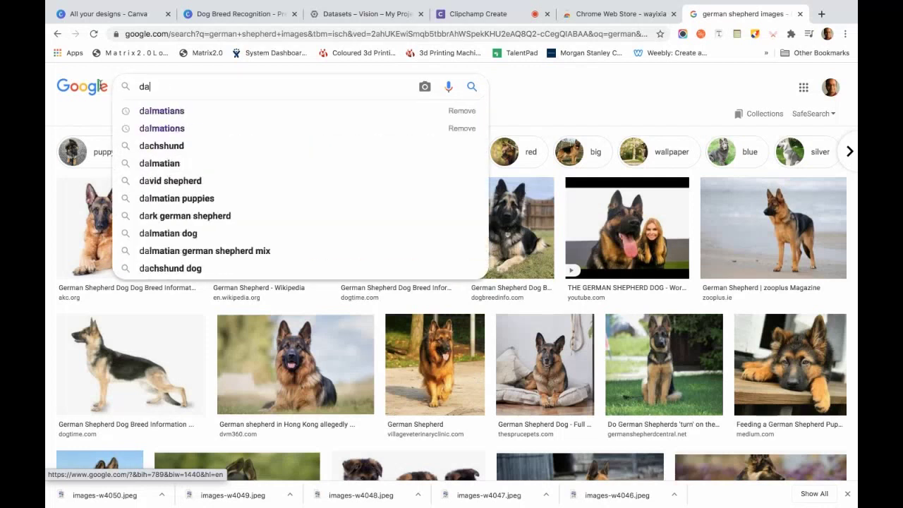
pyautogui.write('lmation dogs')
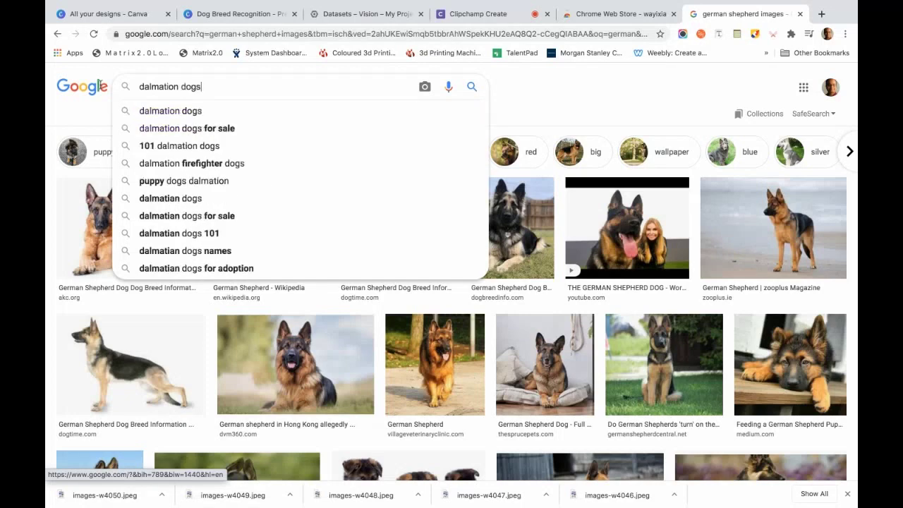
pyautogui.press('Return')
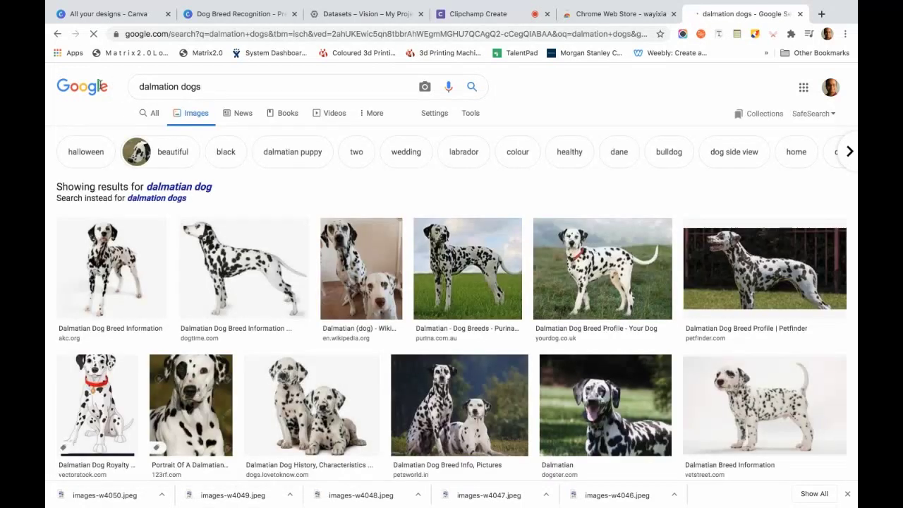
# Look through the dalmatian results and collect all their pictures with the Batch Image Download extension's Dig Images command
pyautogui.scroll(-10, 278, 356)
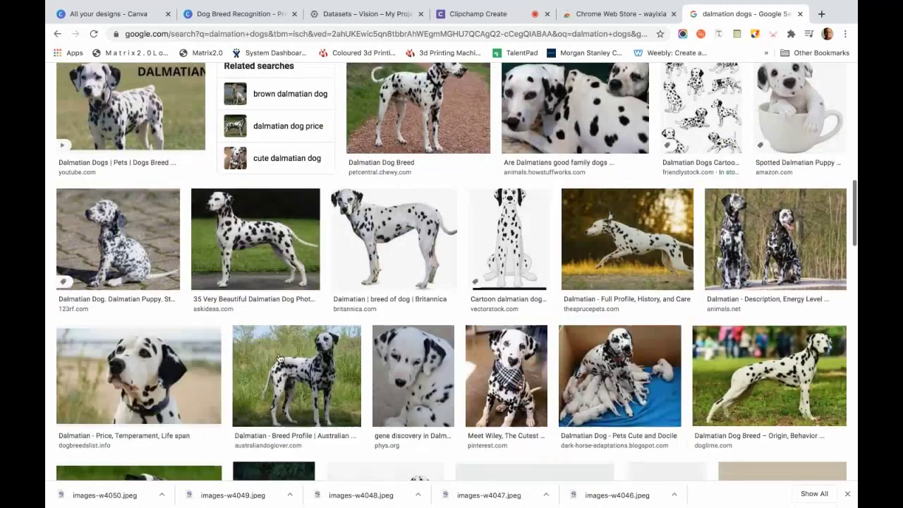
pyautogui.scroll(10, 278, 358)
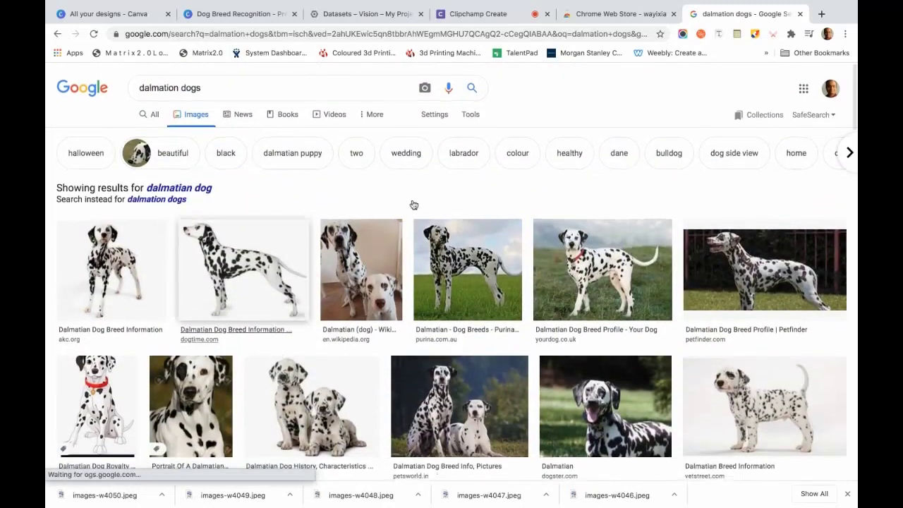
pyautogui.click(770, 35)
pyautogui.click(709, 50)
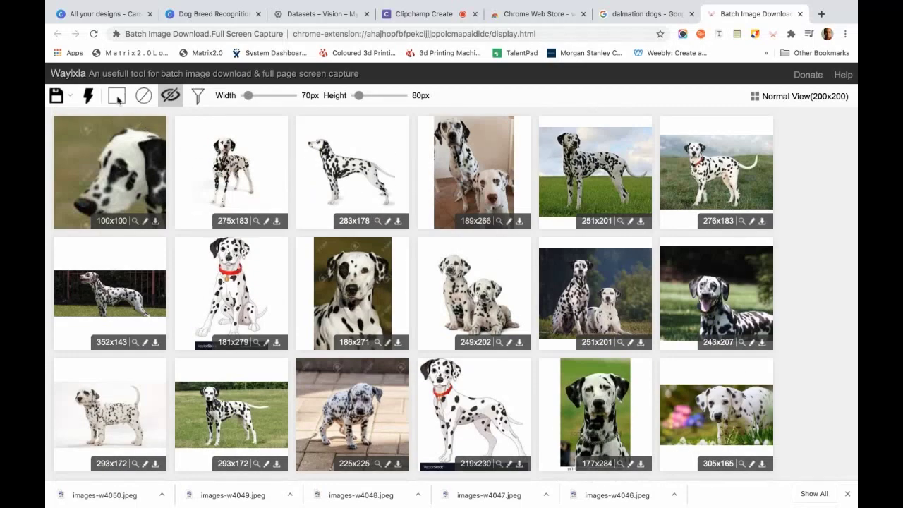
# Select all the collected dalmatian images, then exclude the 194x259 photo of a puppy lying among debris
pyautogui.click(118, 100)
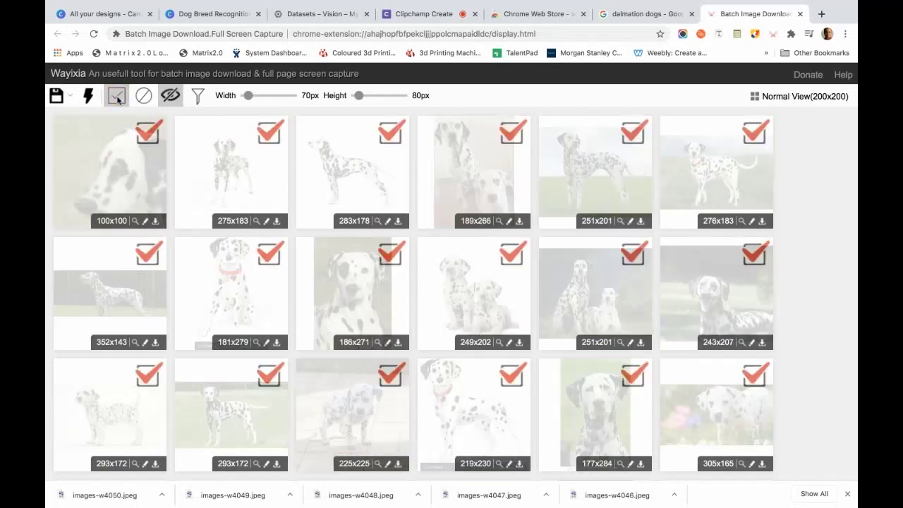
pyautogui.scroll(-5, 173, 296)
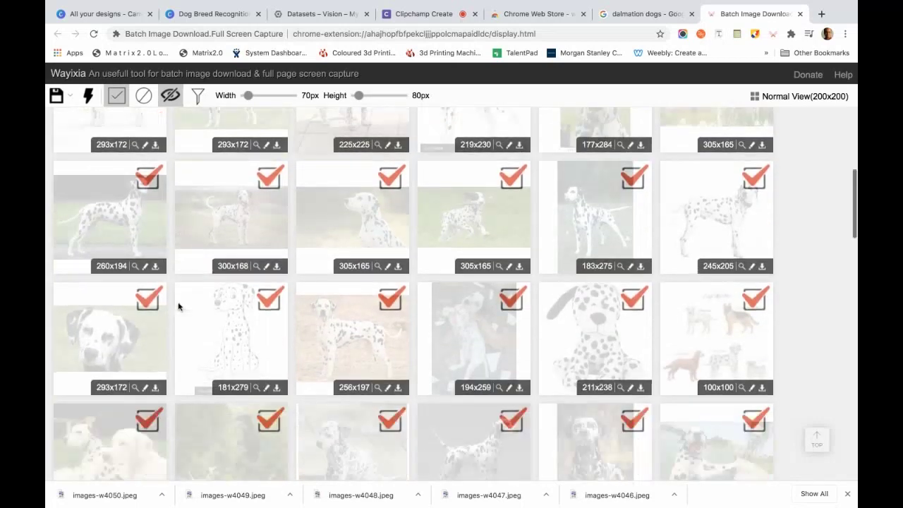
pyautogui.scroll(-2, 177, 303)
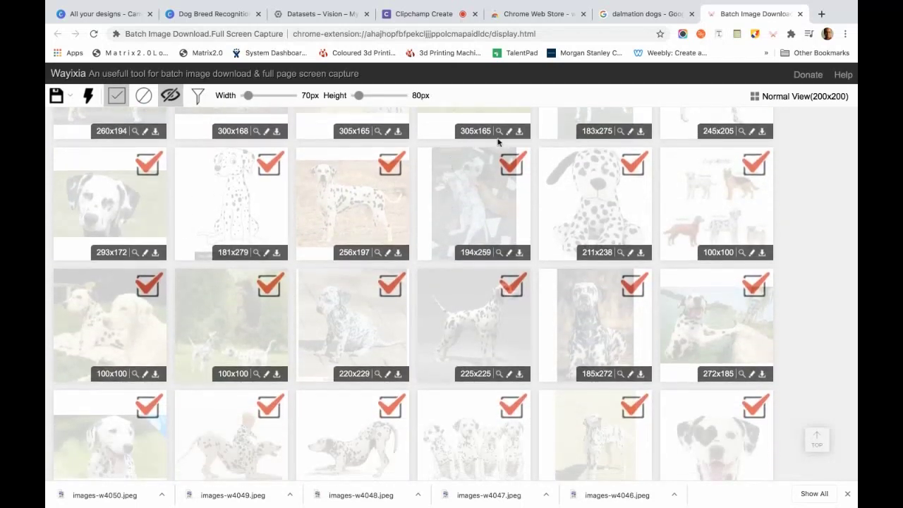
pyautogui.click(512, 160)
pyautogui.scroll(-5, 383, 229)
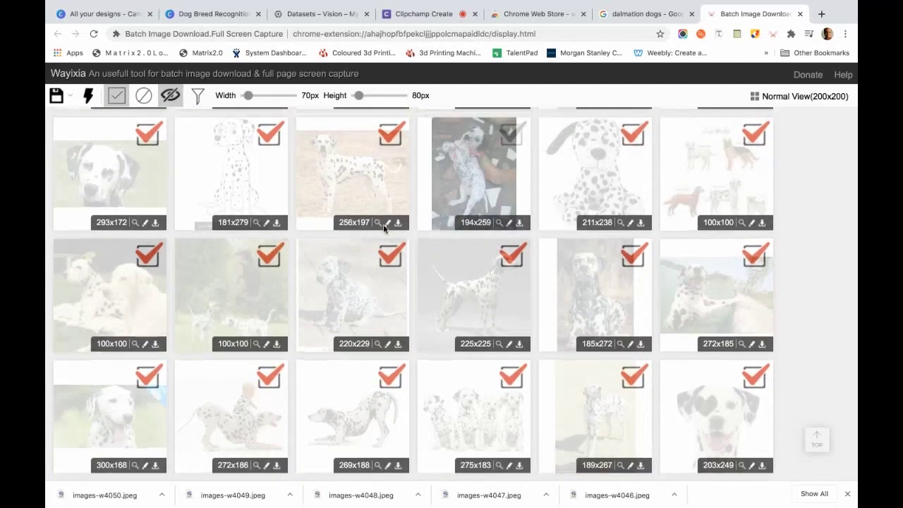
pyautogui.scroll(3, 383, 224)
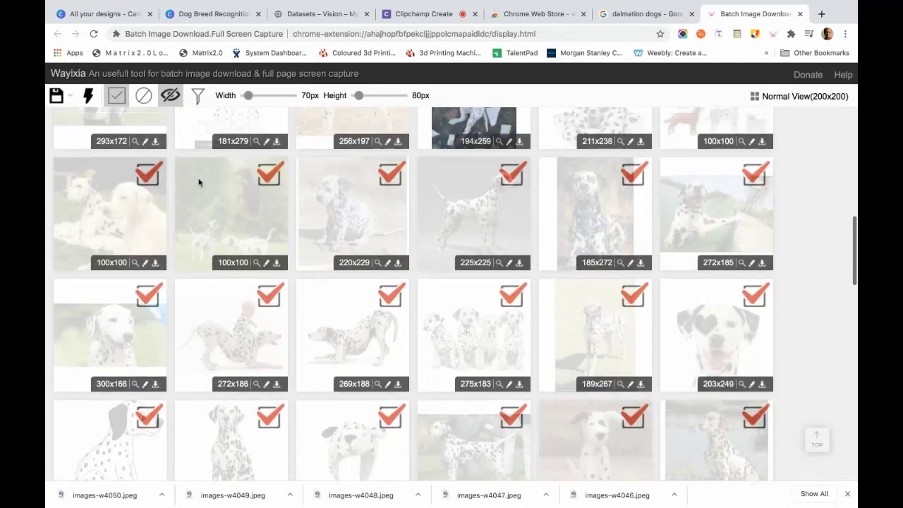
# Exclude the 100x100 photo with a white dog, the 219x230 cartoon, the 194x259 toy dog and the 302x167 info chart from the selection
pyautogui.scroll(-3, 161, 310)
pyautogui.scroll(-1, 161, 316)
pyautogui.click(155, 305)
pyautogui.click(270, 310)
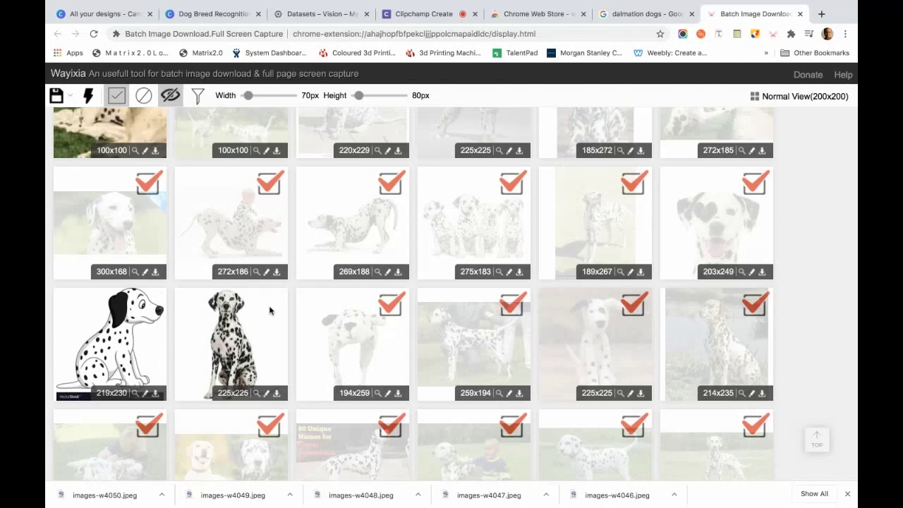
pyautogui.click(262, 300)
pyautogui.click(399, 310)
pyautogui.scroll(-10, 399, 310)
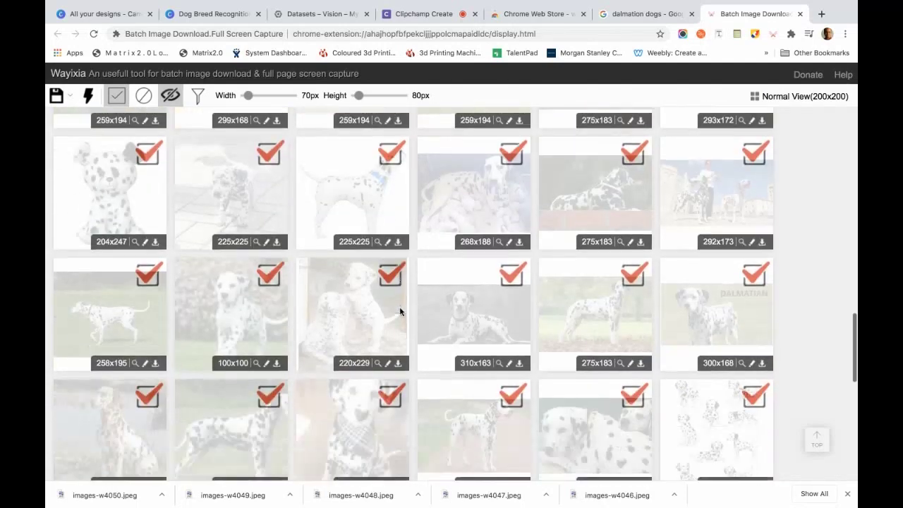
pyautogui.scroll(-5, 399, 311)
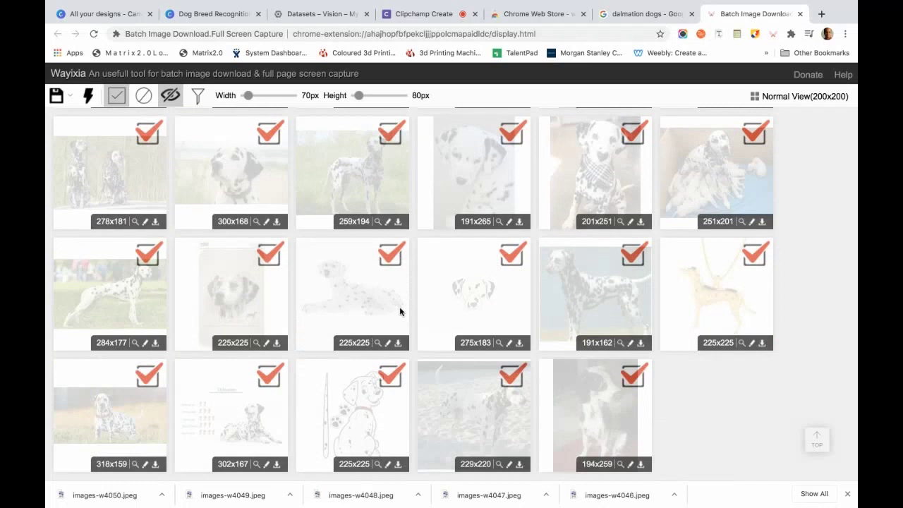
pyautogui.click(264, 386)
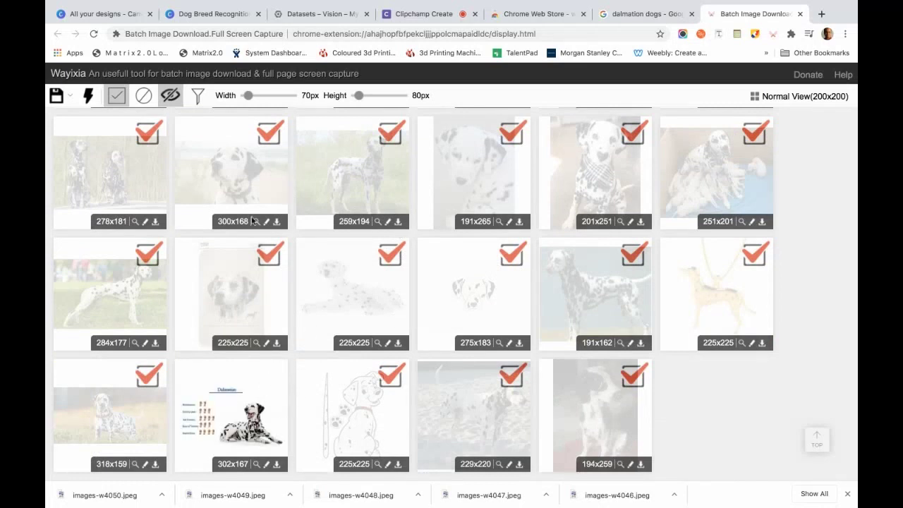
# Download the selected dalmatian images and show the downloaded file images-w4122.jpeg in Finder
pyautogui.click(57, 96)
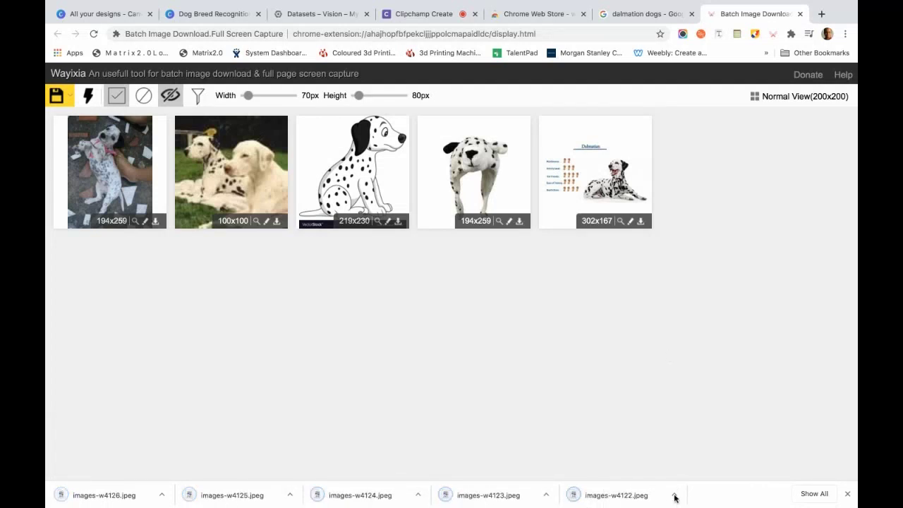
pyautogui.click(674, 497)
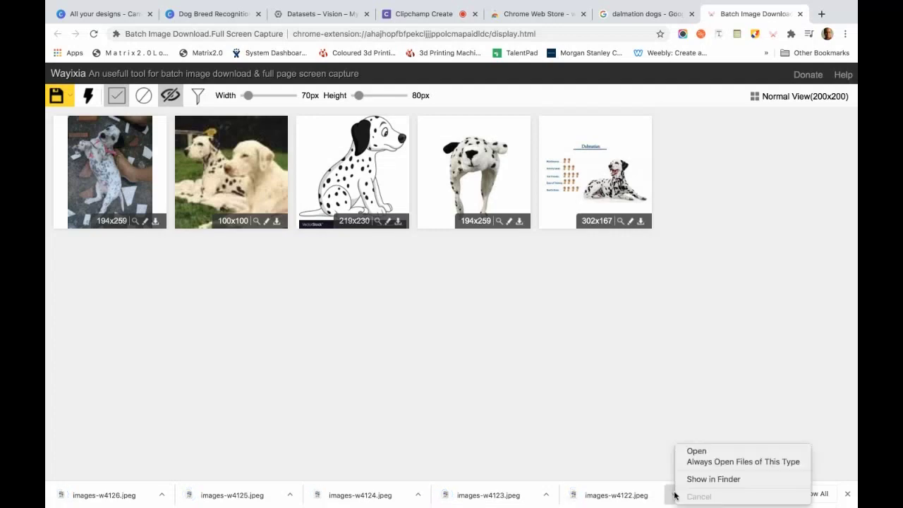
pyautogui.click(699, 479)
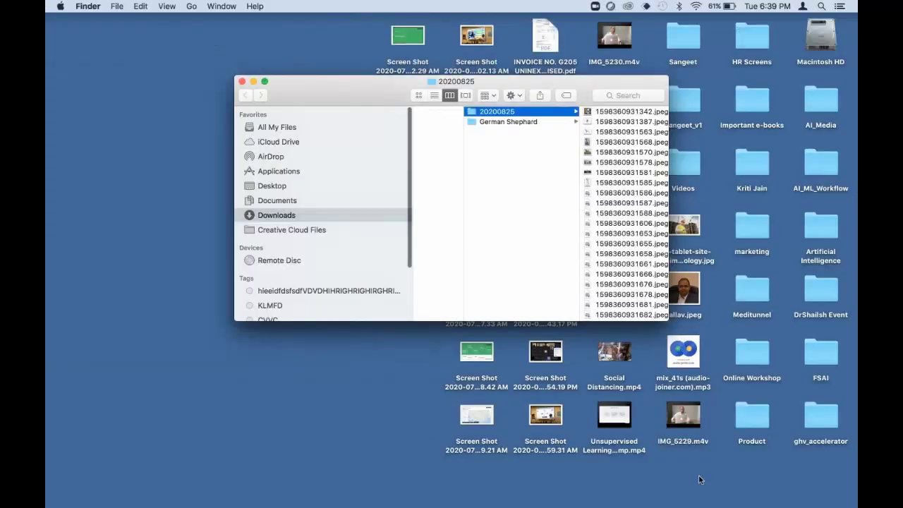
# Rename the new 20200825 folder as "Dalmations", and display the contents of the German Shephard folder
pyautogui.hscroll(-2, 446, 174)
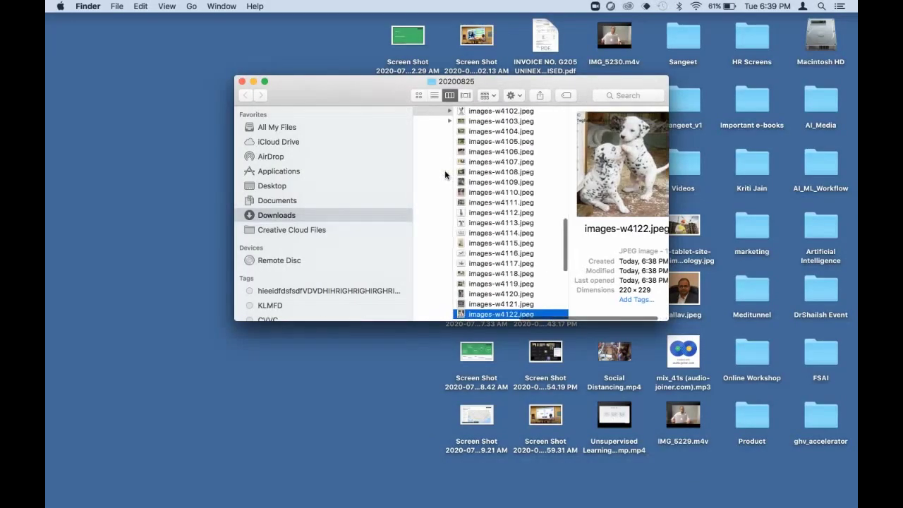
pyautogui.hscroll(-3, 446, 173)
pyautogui.click(464, 112)
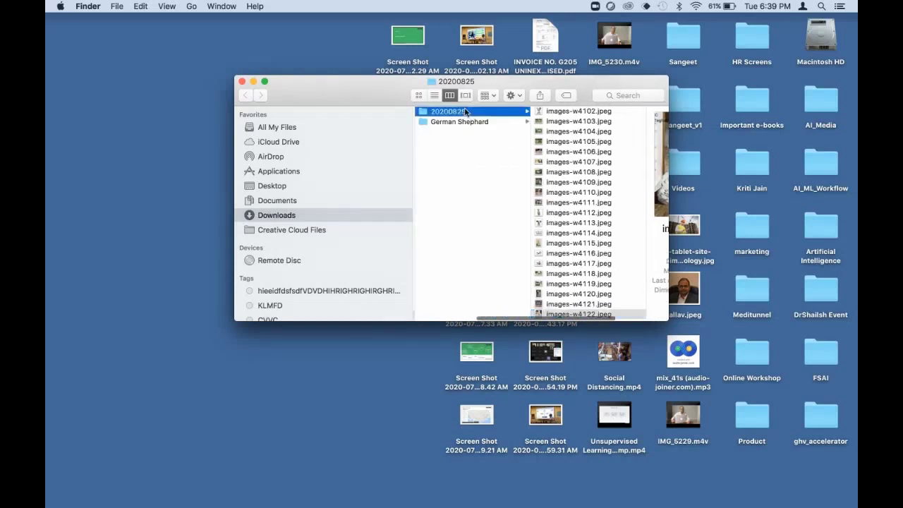
pyautogui.click(464, 112)
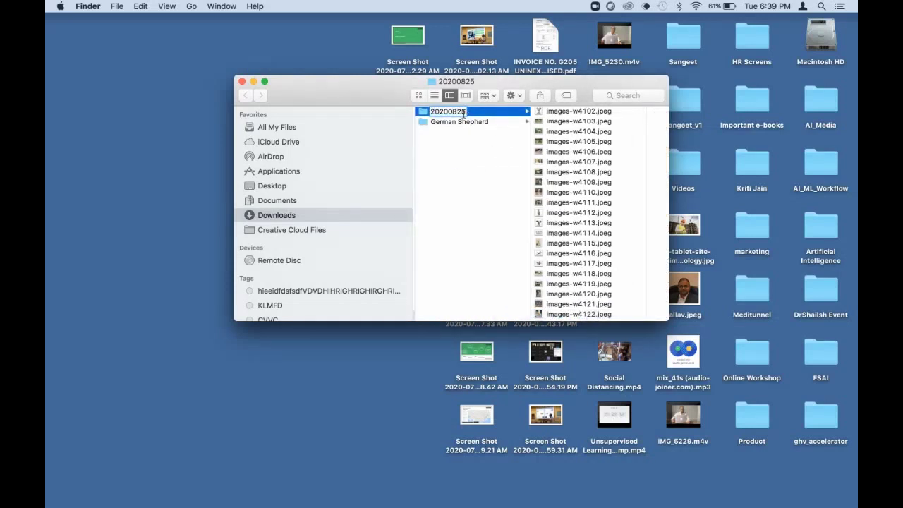
pyautogui.write('Dalmations')
pyautogui.press('Return')
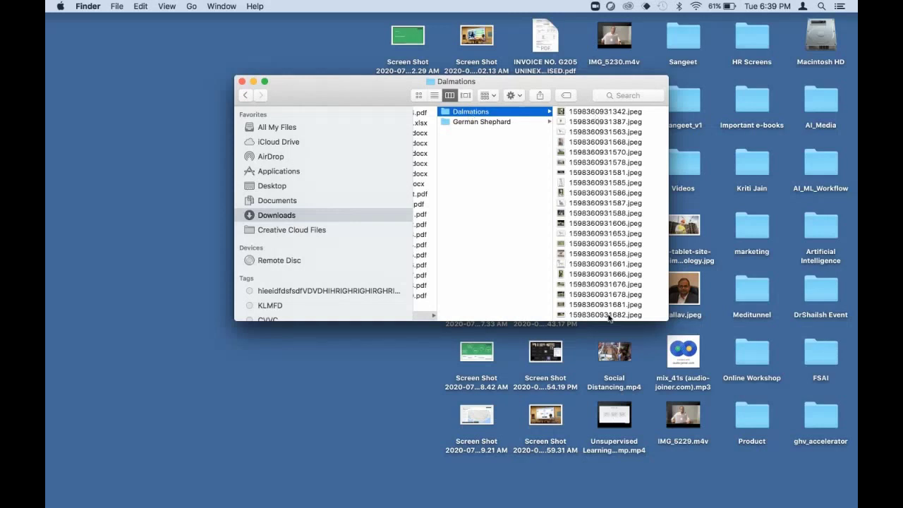
pyautogui.click(467, 124)
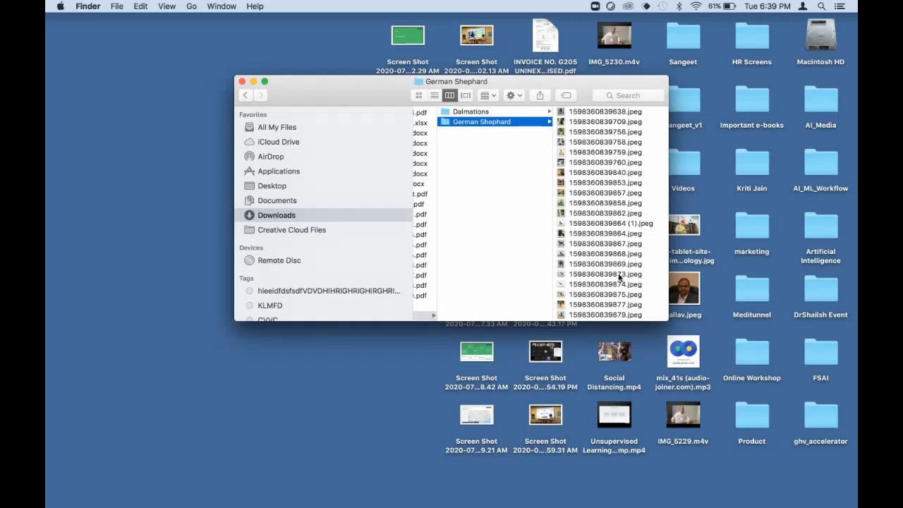
# Switch to Chrome, search for "google cloud platform" in place of the dalmatian image results, and open the console from the Google Cloud site
pyautogui.moveTo(474, 502)
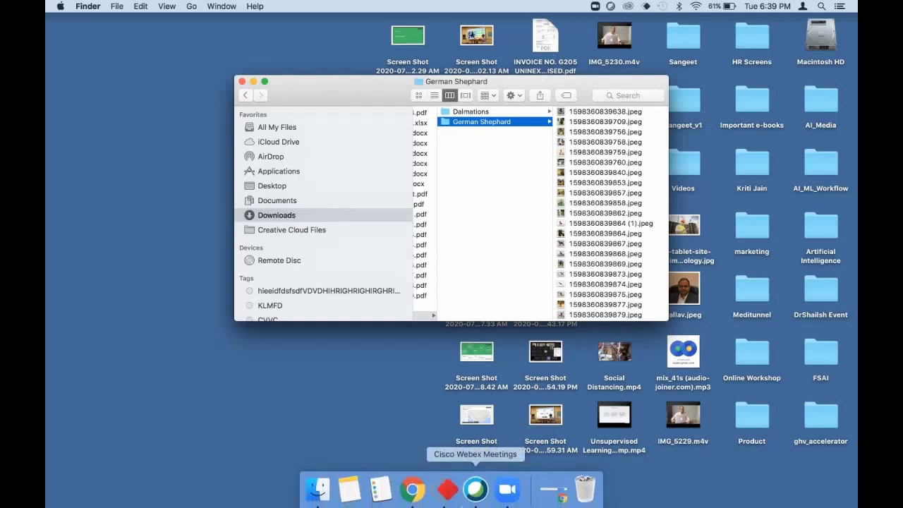
pyautogui.click(415, 497)
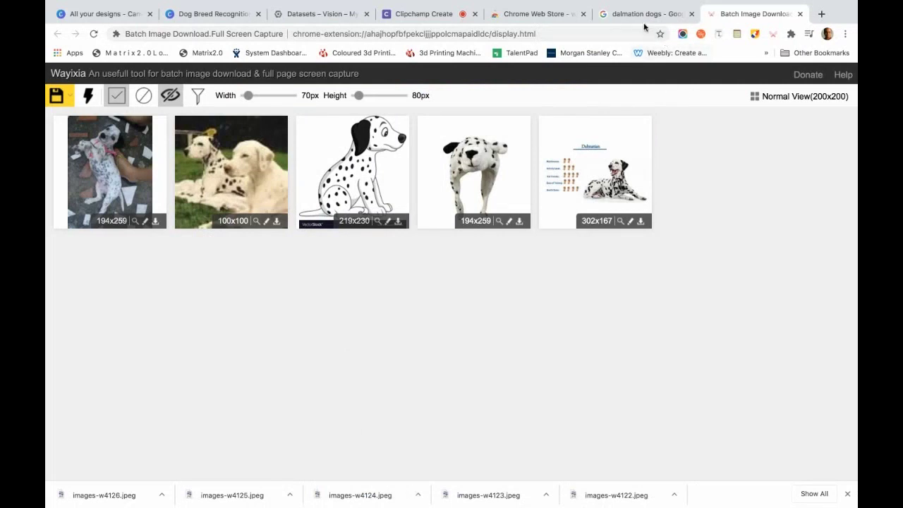
pyautogui.click(615, 16)
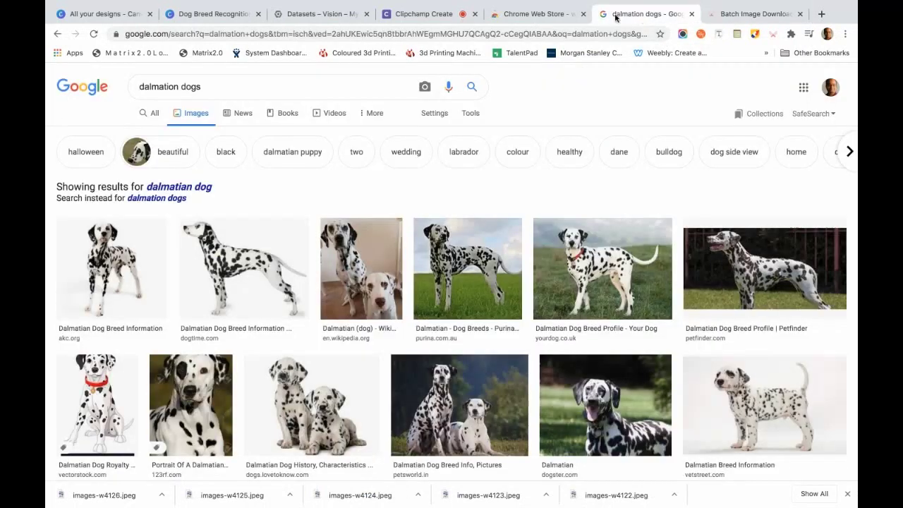
pyautogui.click(260, 34)
pyautogui.write('g')
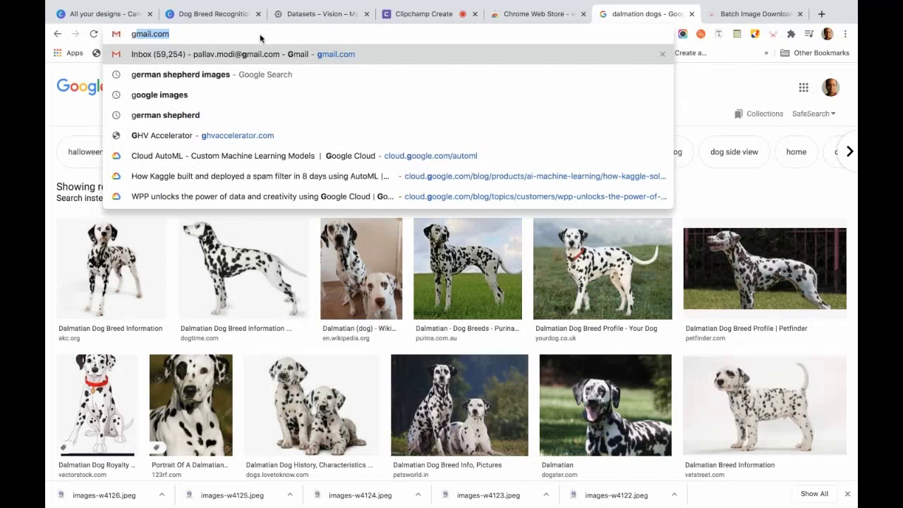
pyautogui.write('oogle ')
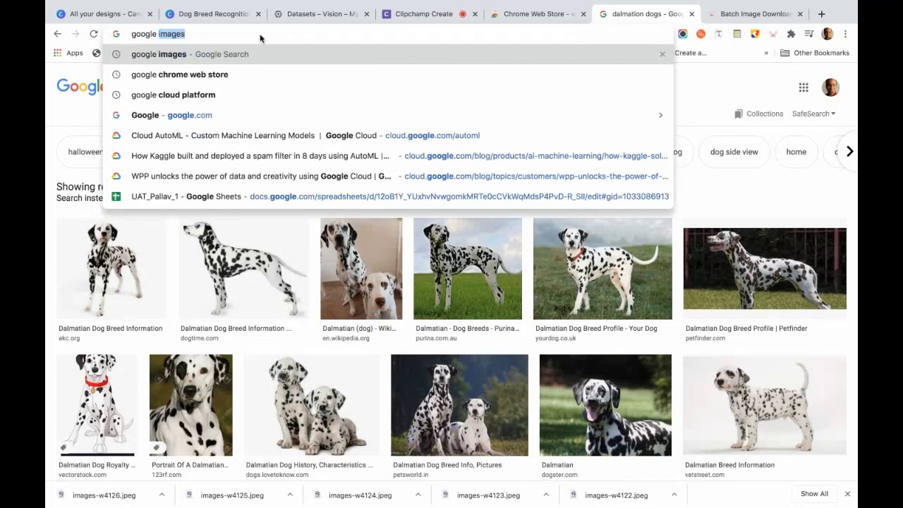
pyautogui.write('cloud pl')
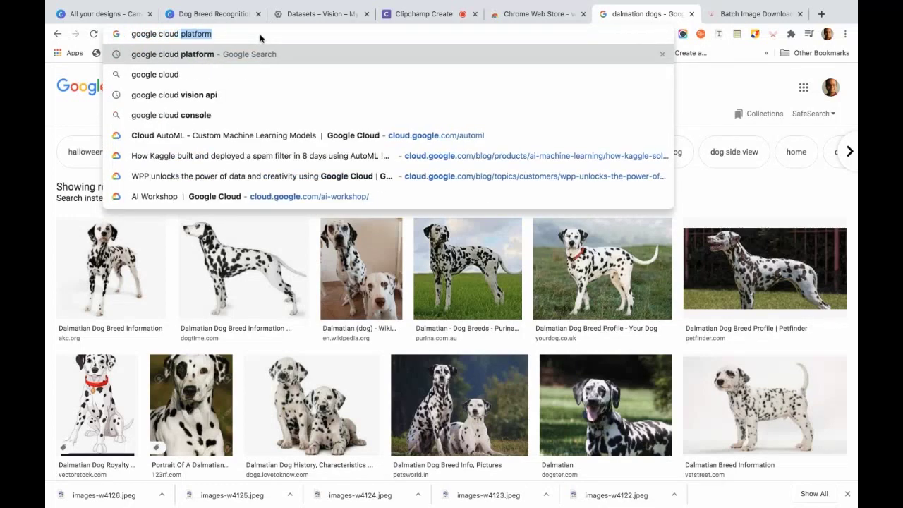
pyautogui.write('atform')
pyautogui.press('Return')
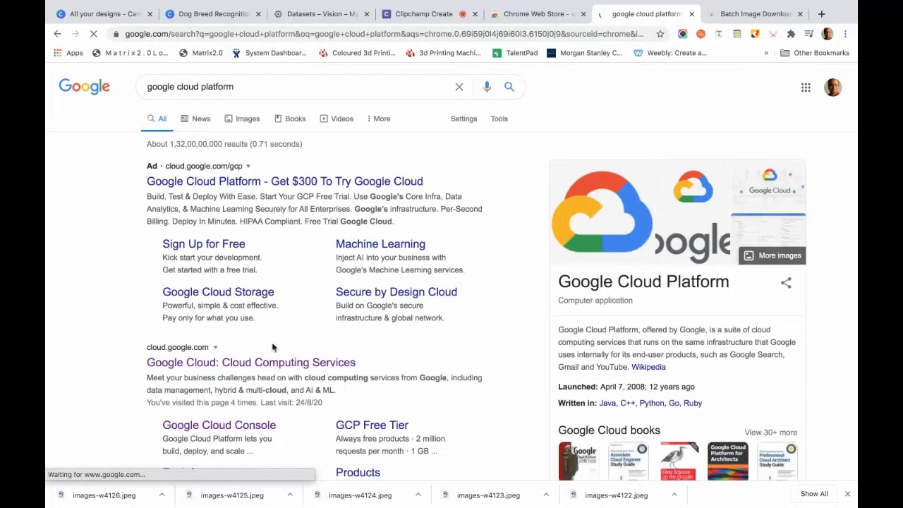
pyautogui.click(311, 363)
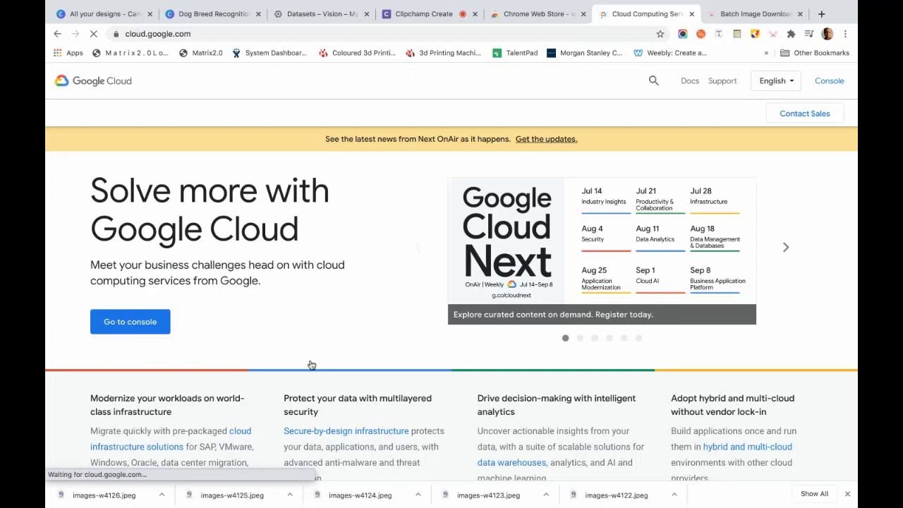
pyautogui.click(150, 325)
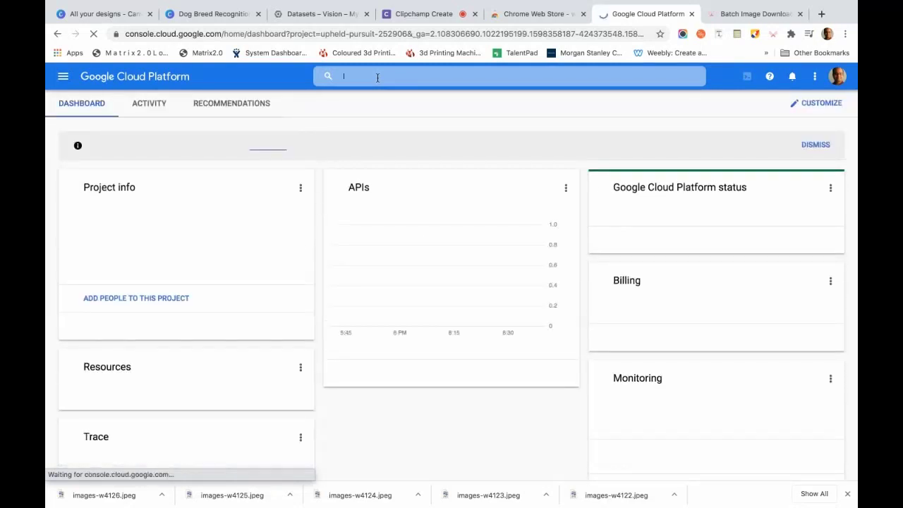
# Find the Vision product in the Google Cloud console and get started with AutoML Vision
pyautogui.write('vi')
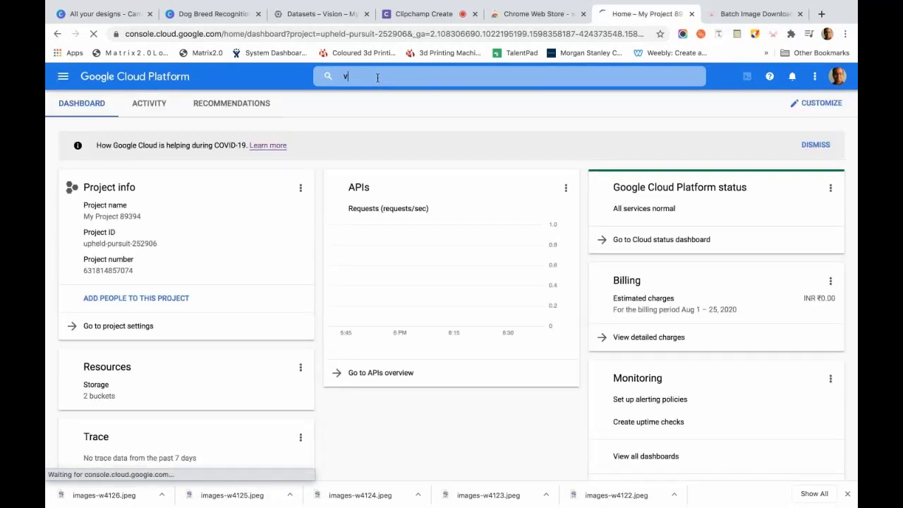
pyautogui.write('sion')
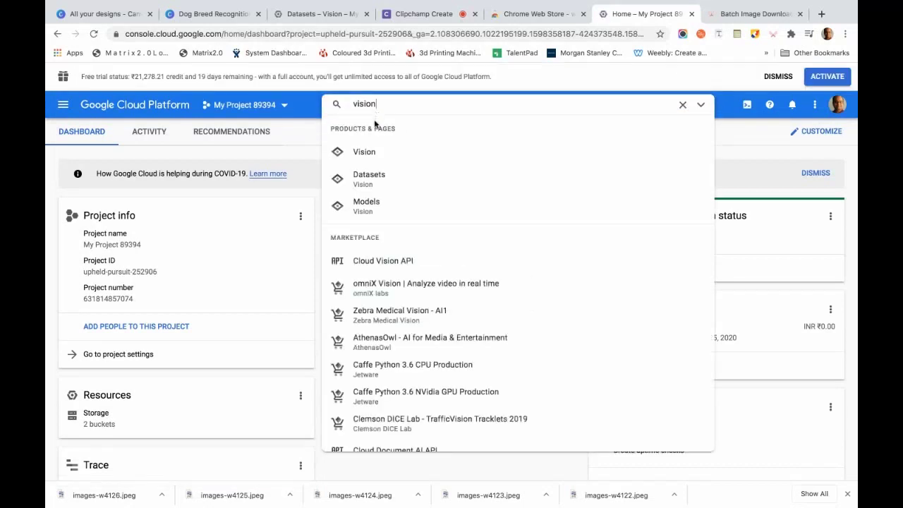
pyautogui.click(365, 152)
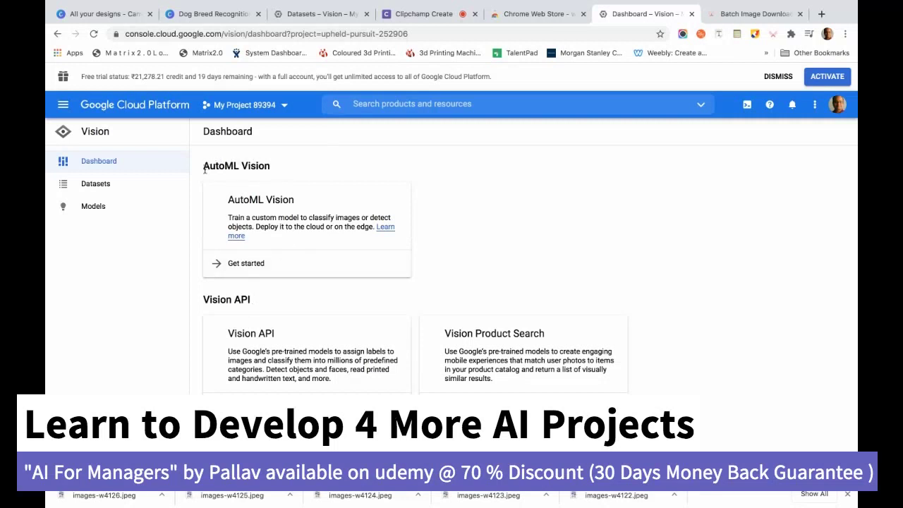
pyautogui.moveTo(204, 166); pyautogui.dragTo(274, 167)
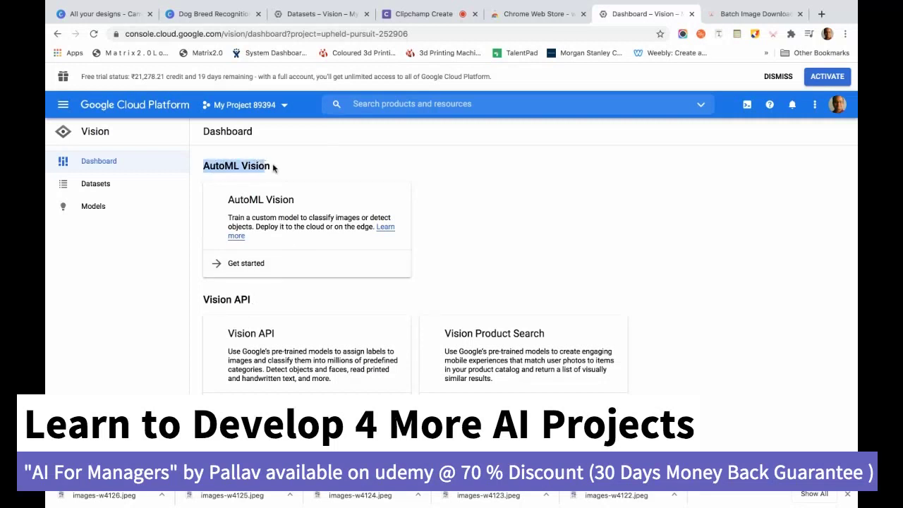
pyautogui.click(246, 265)
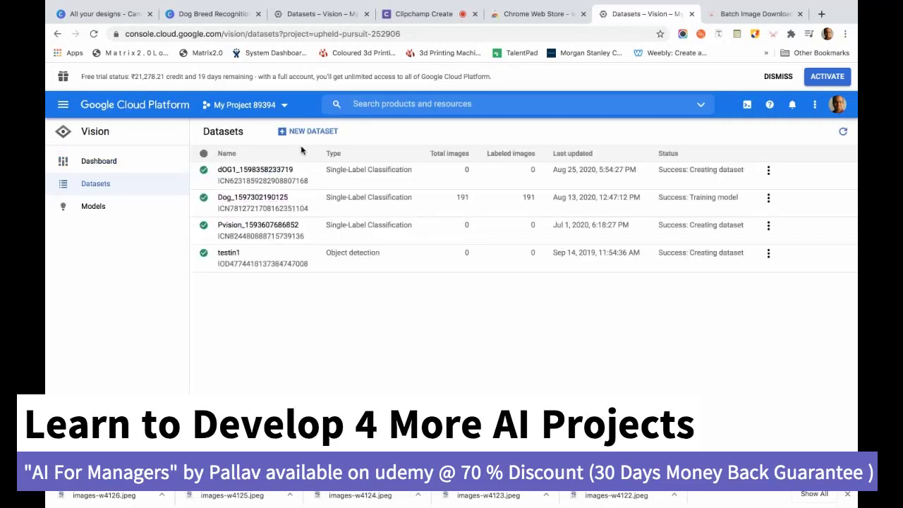
# Create a new Single-Label Classification dataset, replacing "untitled" in its name with "Dog1"
pyautogui.click(323, 132)
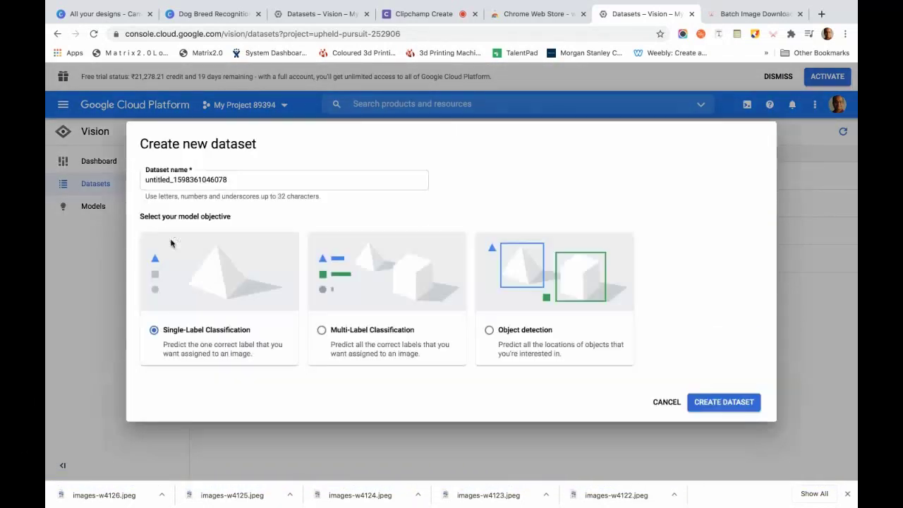
pyautogui.click(170, 179)
pyautogui.moveTo(171, 179); pyautogui.dragTo(147, 179)
pyautogui.write('Dog1')
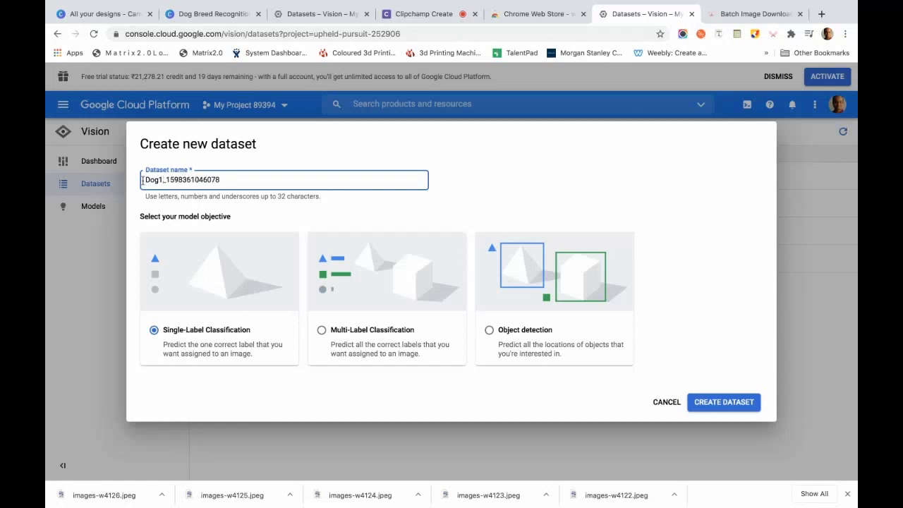
pyautogui.click(489, 189)
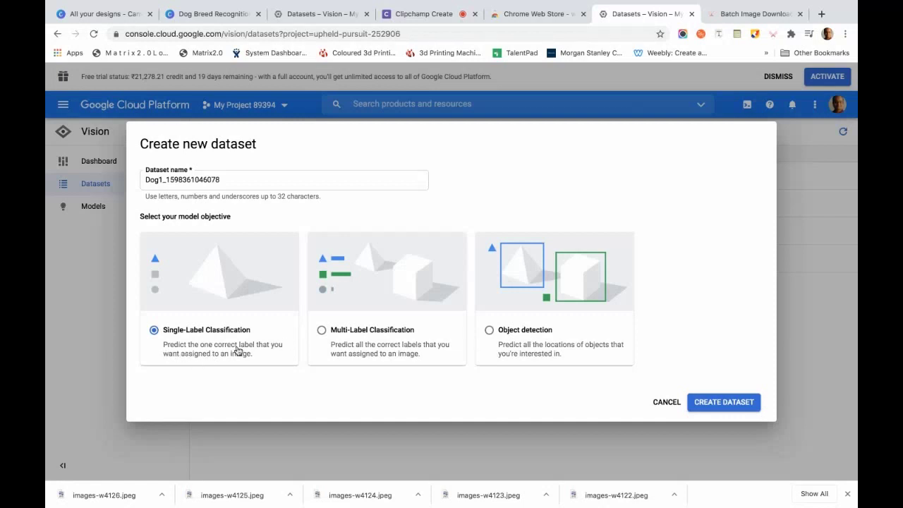
pyautogui.click(740, 406)
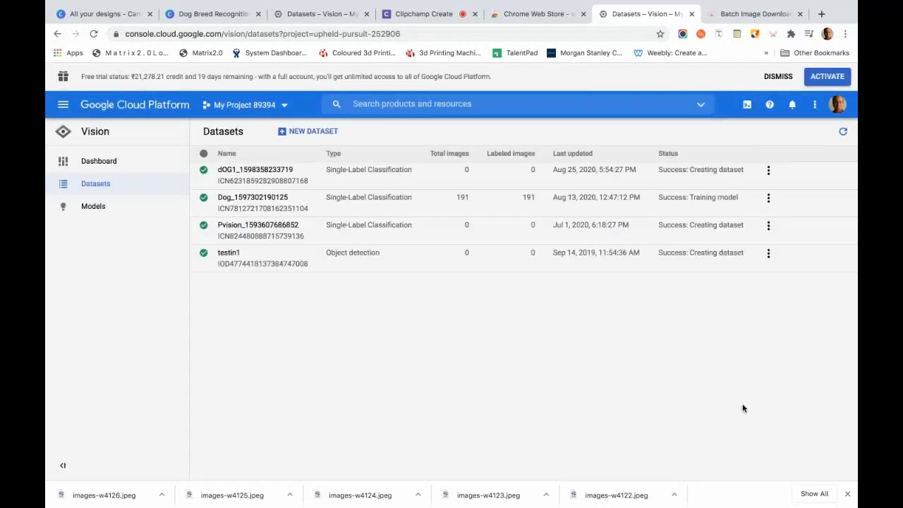
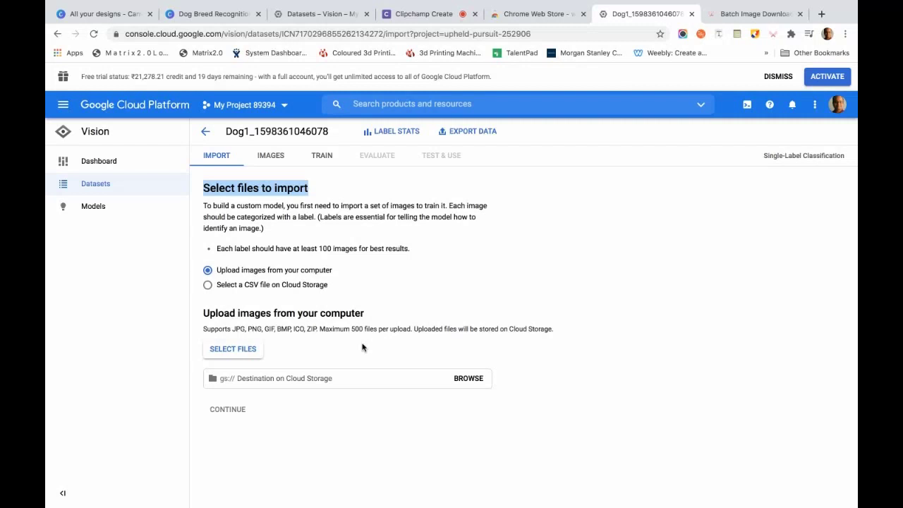
# In Finder, compress the wayixia folder in Downloads into a ZIP archive and preview the archive
pyautogui.moveTo(506, 503)
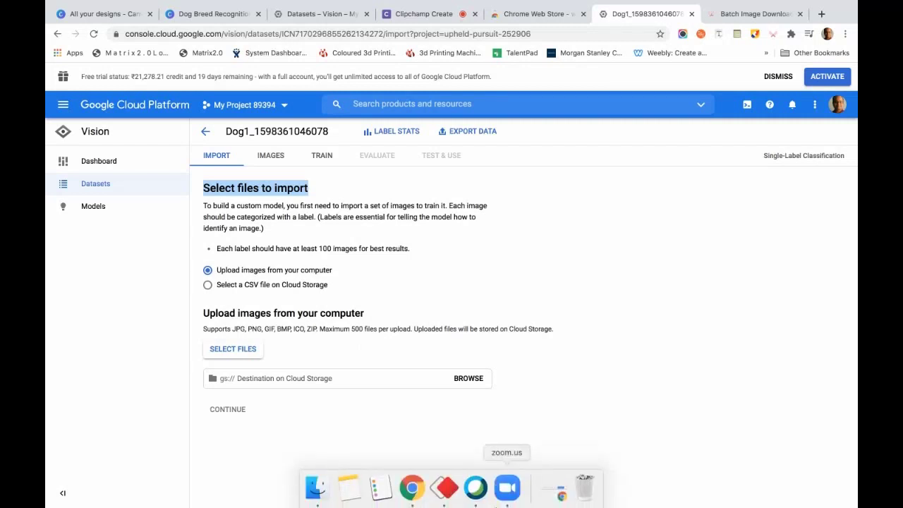
pyautogui.click(321, 494)
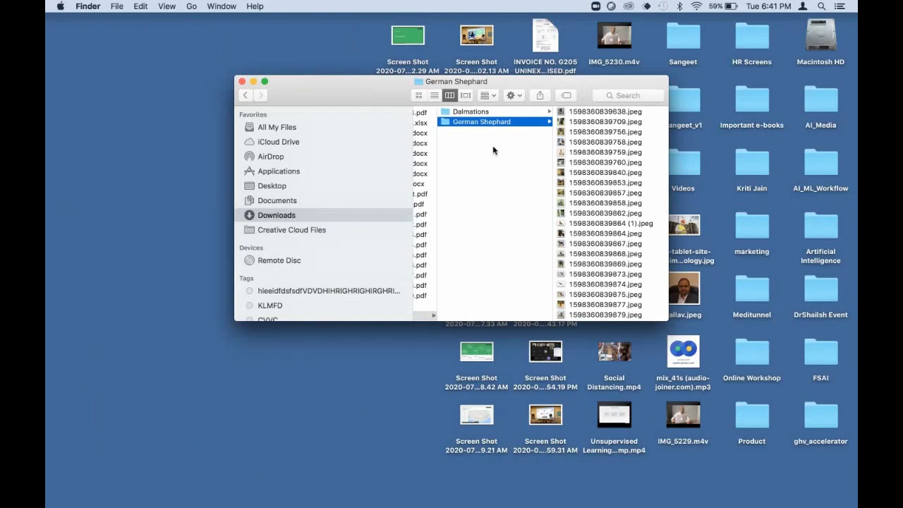
pyautogui.hscroll(-5, 495, 148)
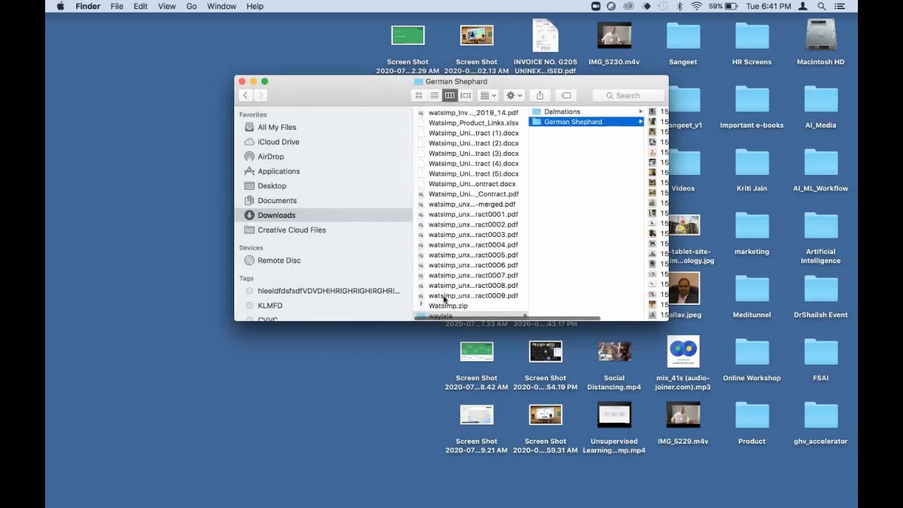
pyautogui.scroll(-10, 445, 296)
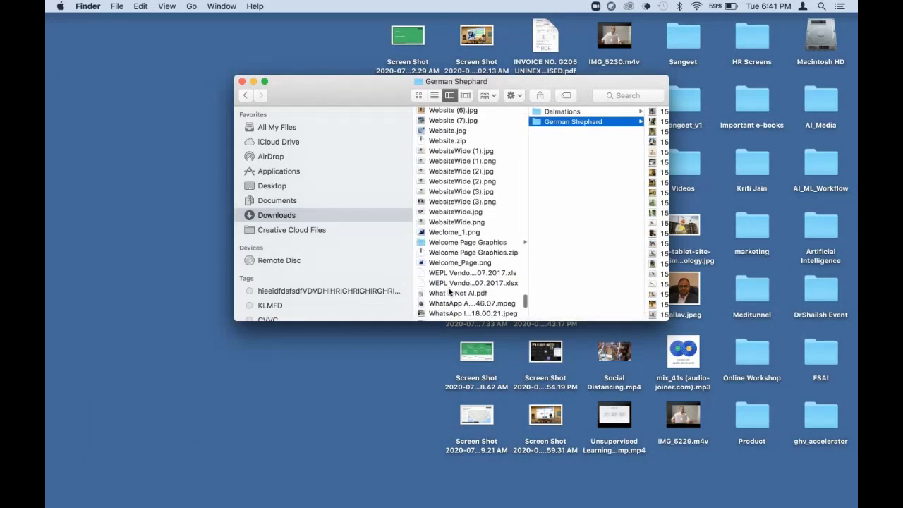
pyautogui.scroll(5, 485, 216)
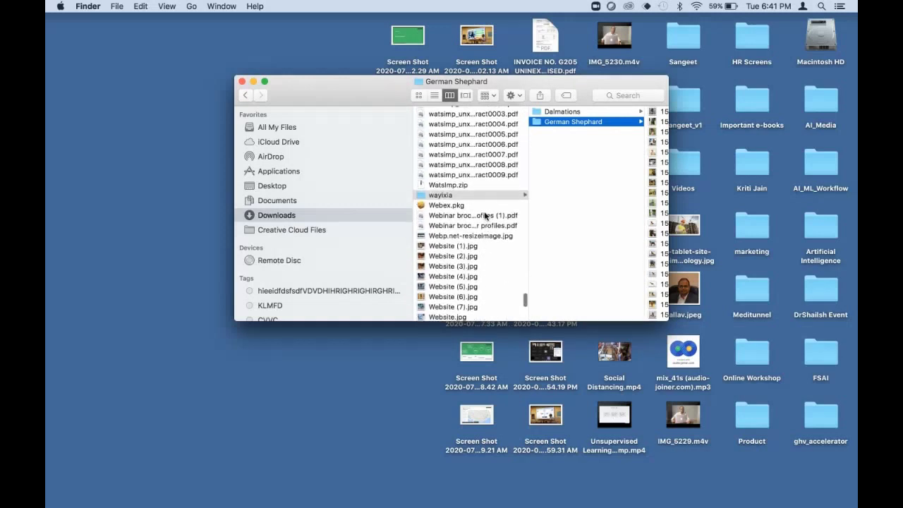
pyautogui.rightClick(462, 200)
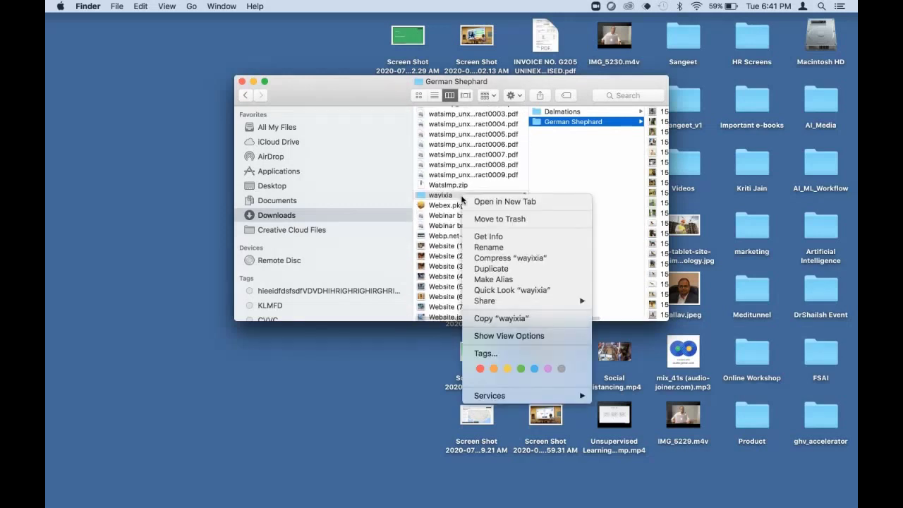
pyautogui.click(505, 258)
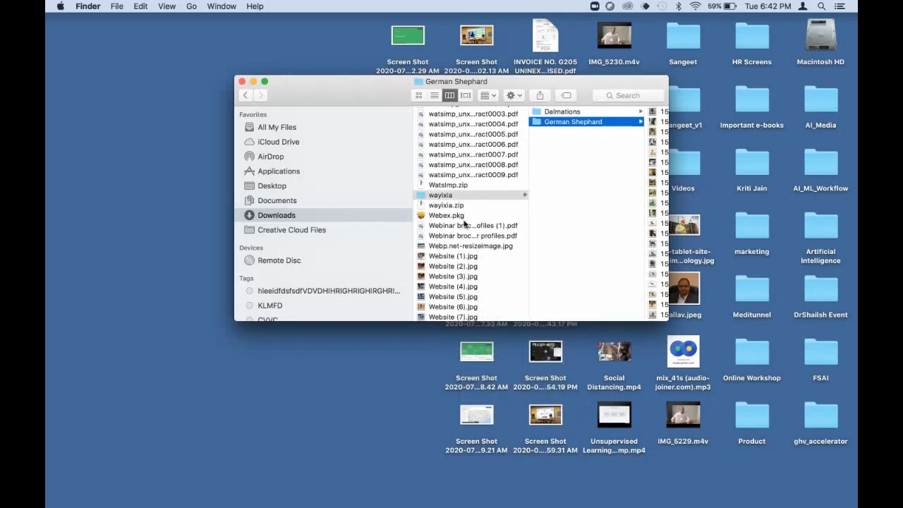
pyautogui.click(453, 206)
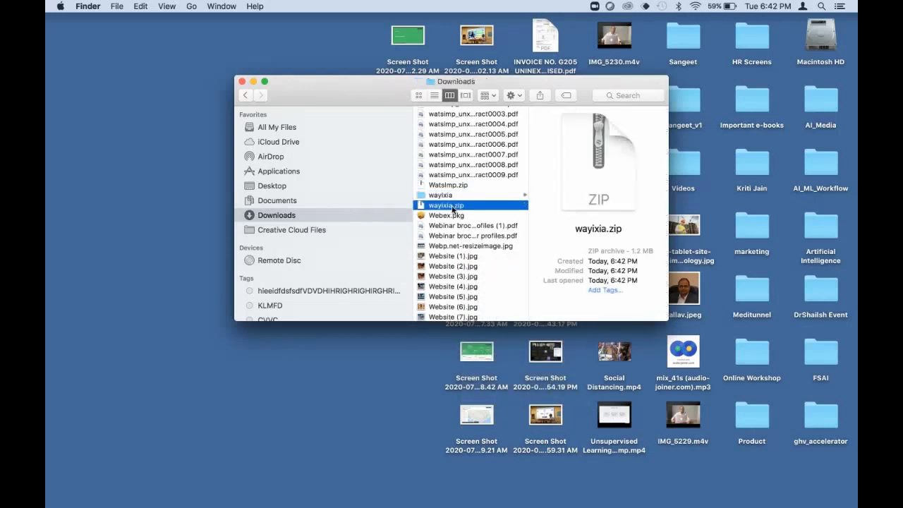
pyautogui.click(246, 95)
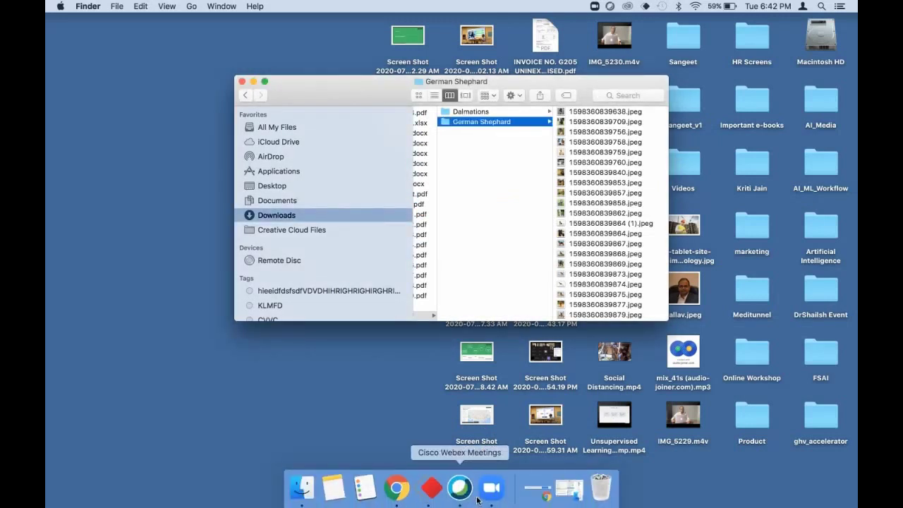
# Return to Chrome and choose wayixia.zip from Downloads as the file to import into the Dog1 dataset
pyautogui.click(397, 493)
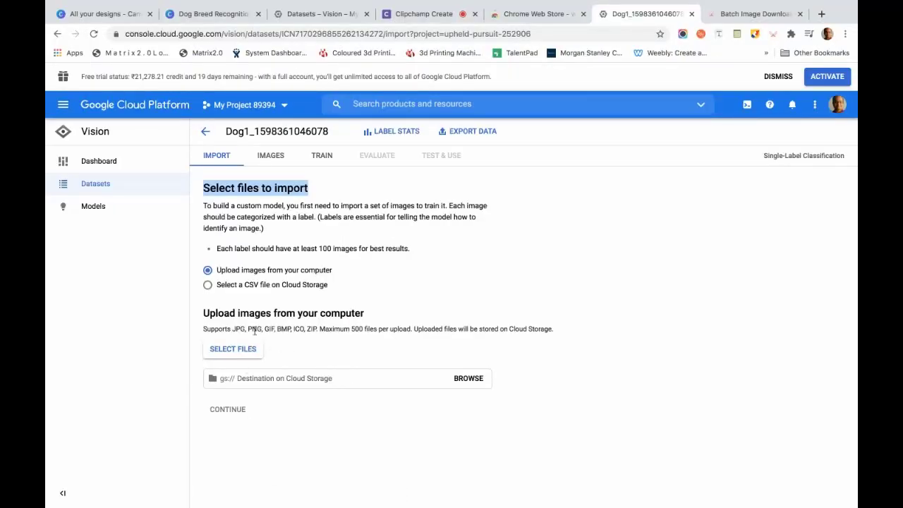
pyautogui.click(247, 348)
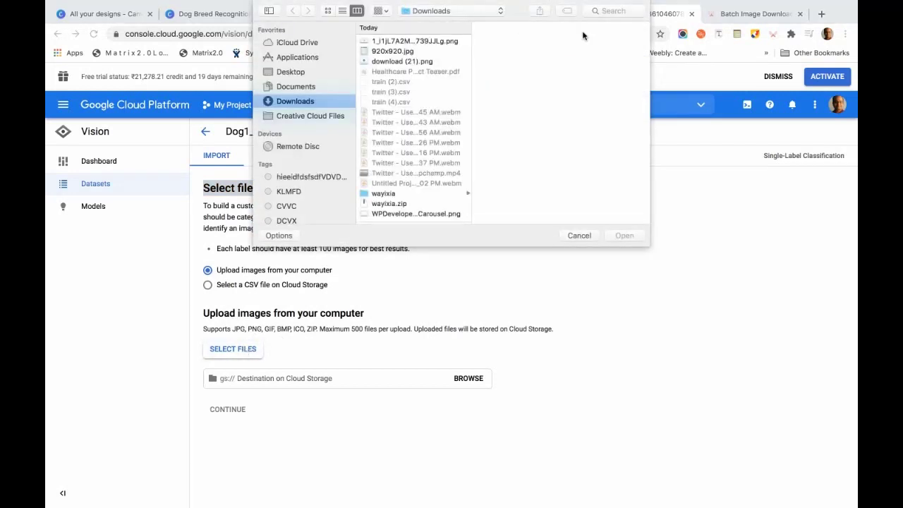
pyautogui.click(397, 203)
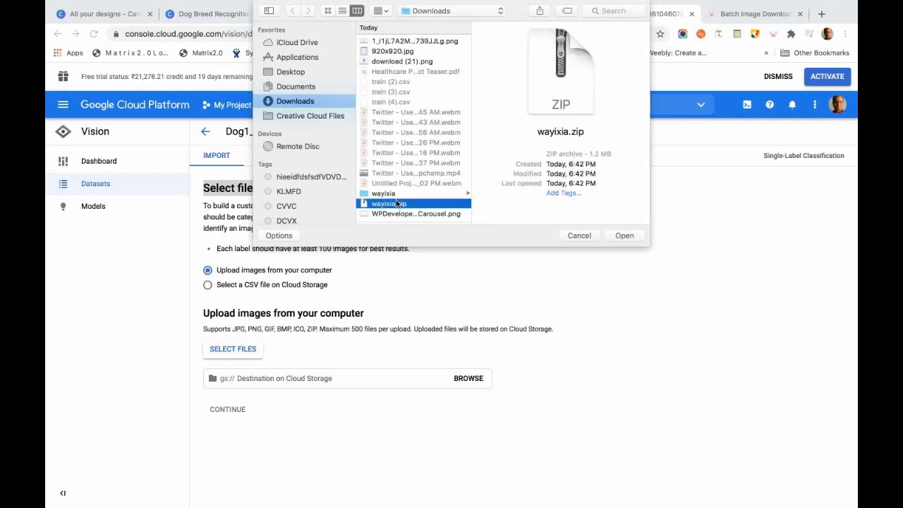
pyautogui.click(628, 236)
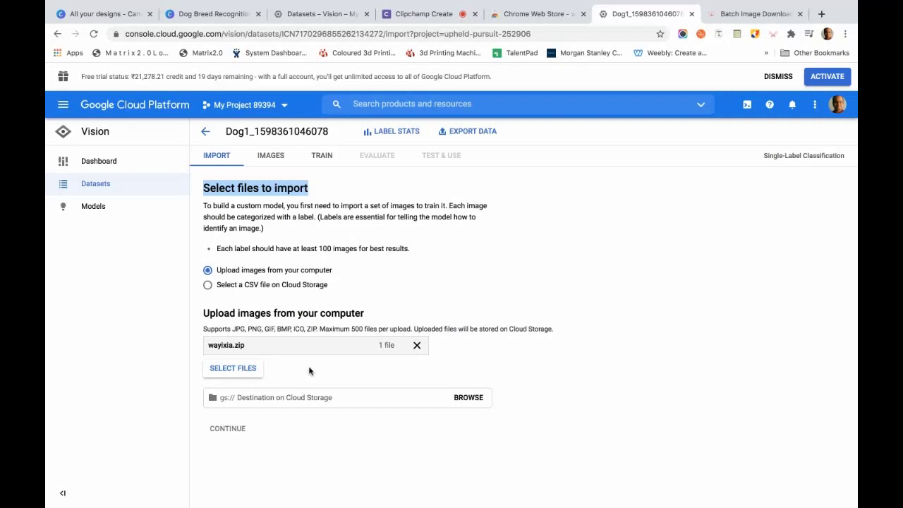
# Start a new Cloud Storage bucket for the import destination and try to name it Dog_GCP_1
pyautogui.click(468, 399)
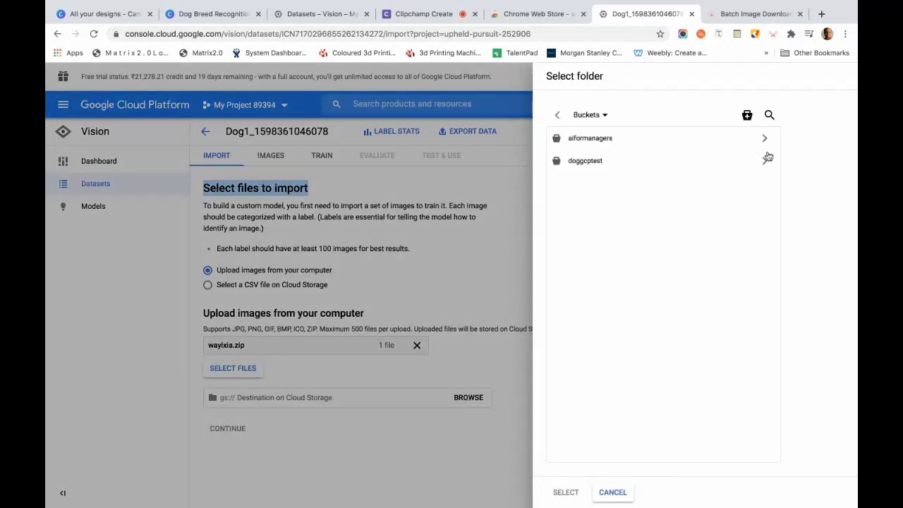
pyautogui.click(747, 115)
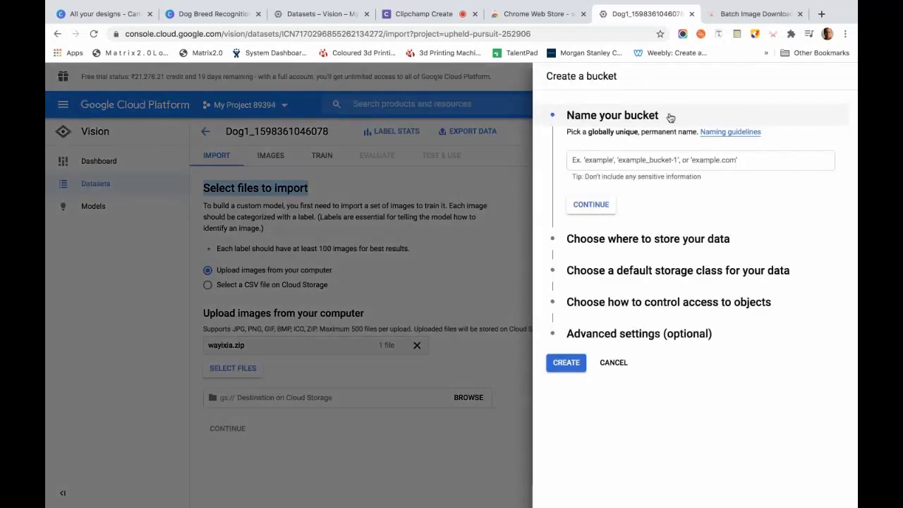
pyautogui.click(618, 160)
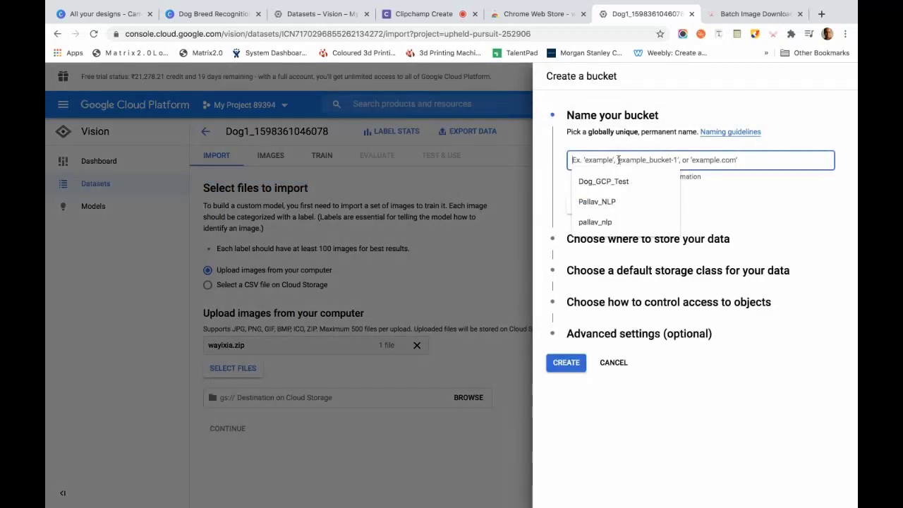
pyautogui.write('Dog_G')
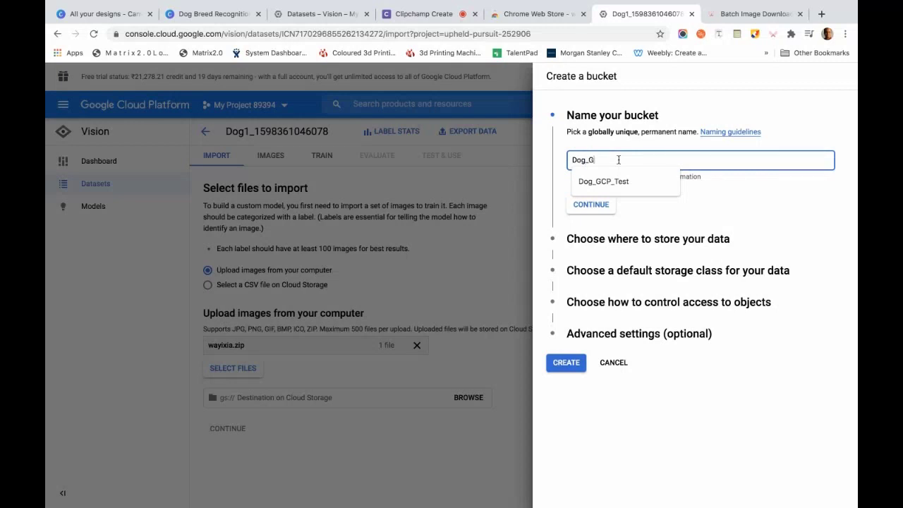
pyautogui.write('CP_1')
pyautogui.click(599, 206)
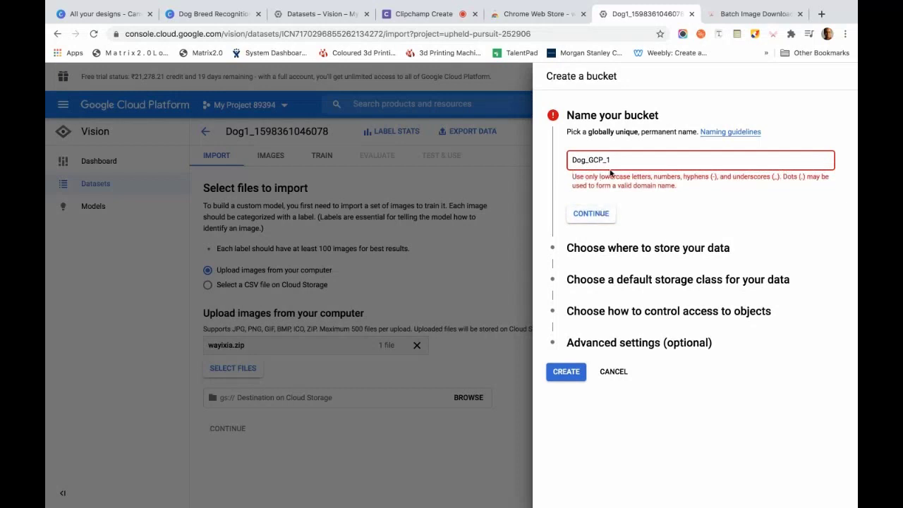
# Replace the new bucket's name with doggcp and proceed to the storage location settings
pyautogui.moveTo(612, 159); pyautogui.dragTo(562, 165)
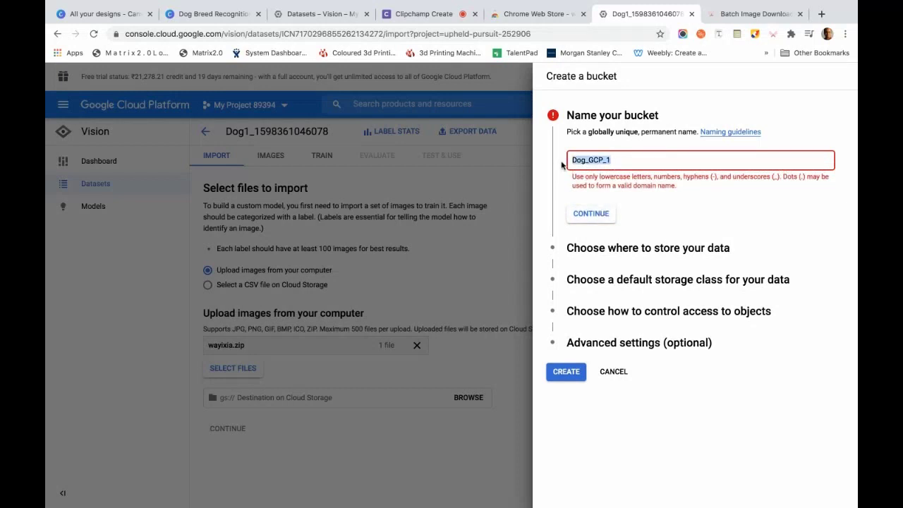
pyautogui.write('doggcp')
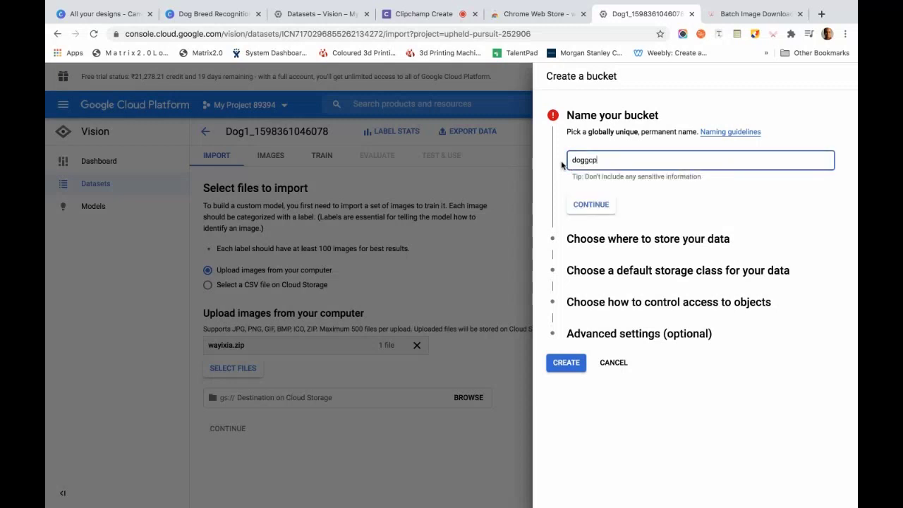
pyautogui.click(600, 204)
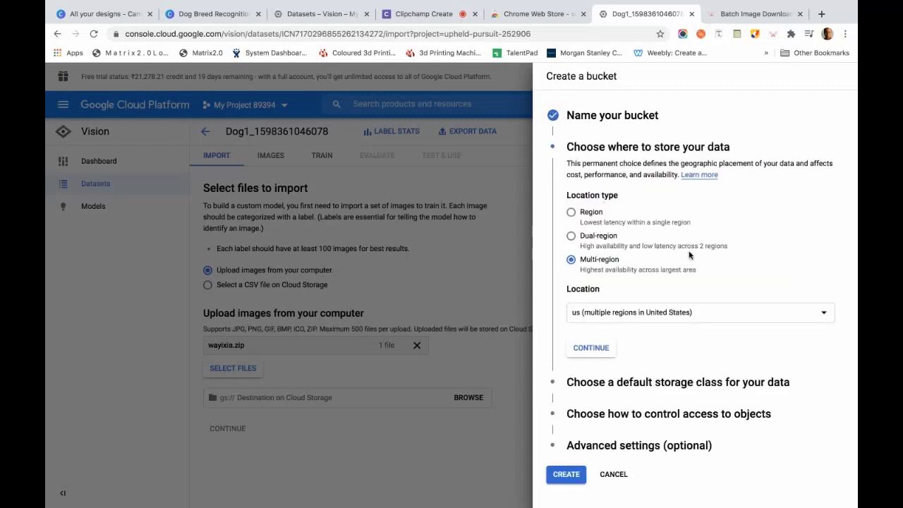
# Create the bucket with the us Multi-region location, Standard storage class, Fine-grained access control and a Google-managed key
pyautogui.click(591, 349)
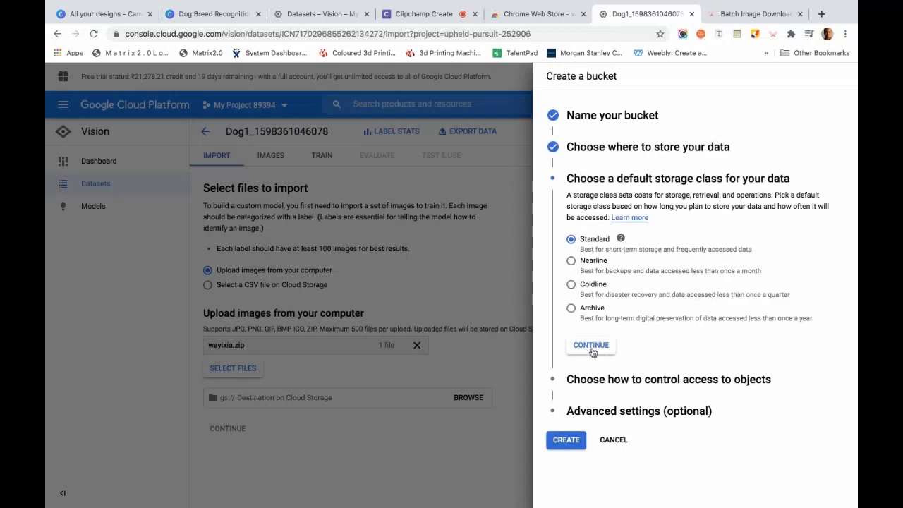
pyautogui.click(591, 345)
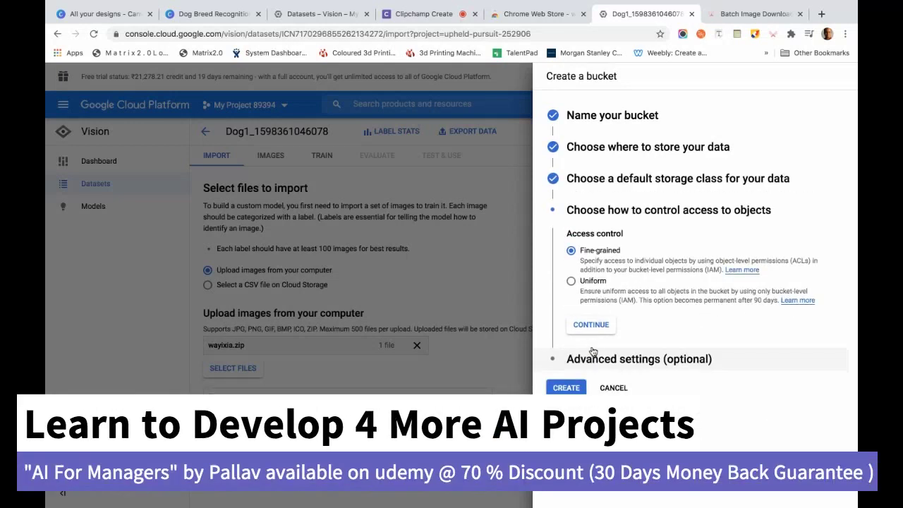
pyautogui.click(597, 330)
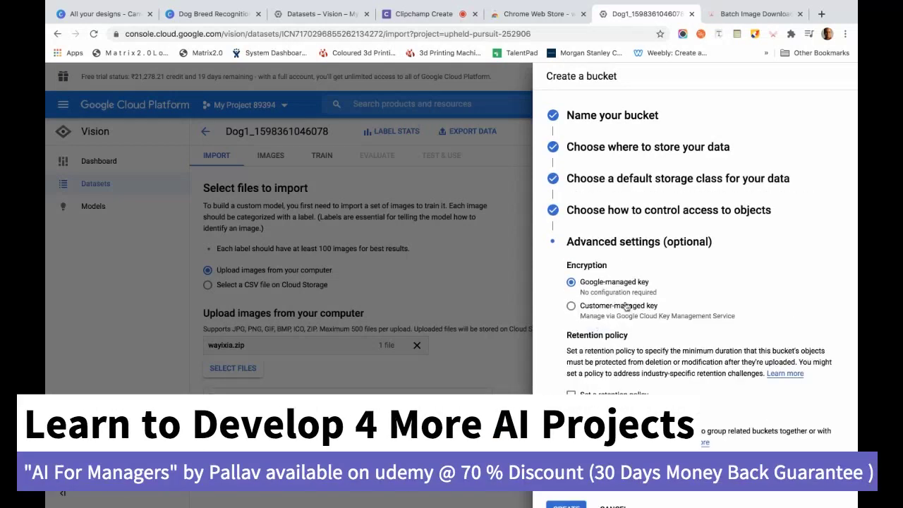
pyautogui.scroll(-1, 696, 296)
pyautogui.click(571, 492)
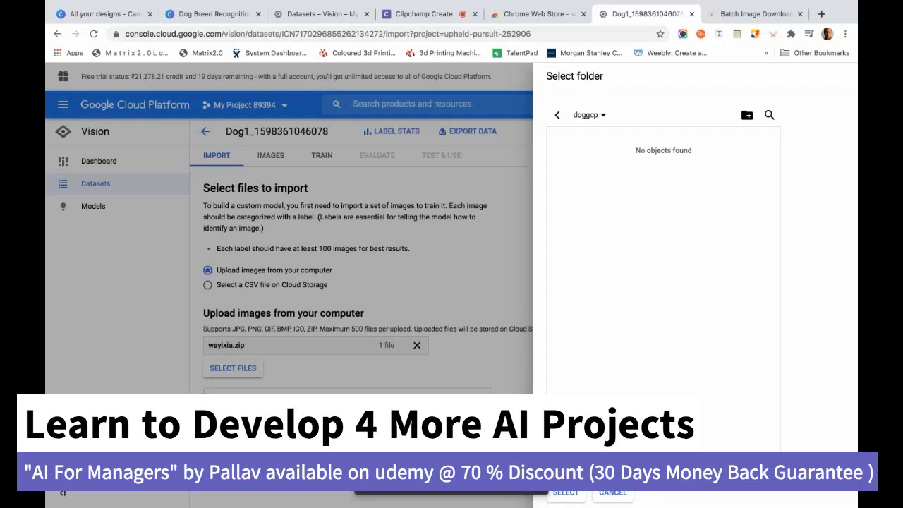
# Set the doggcp bucket as the Cloud Storage destination and proceed with importing wayixia.zip
pyautogui.click(564, 492)
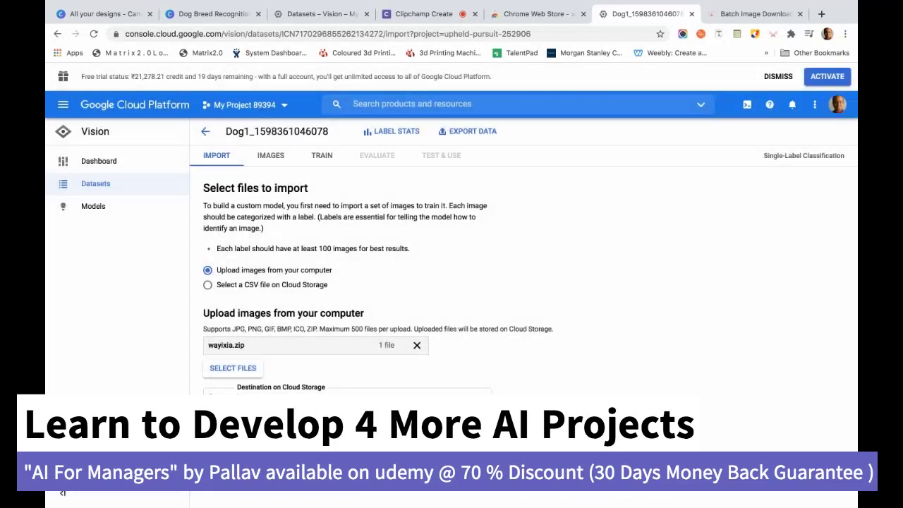
pyautogui.click(237, 395)
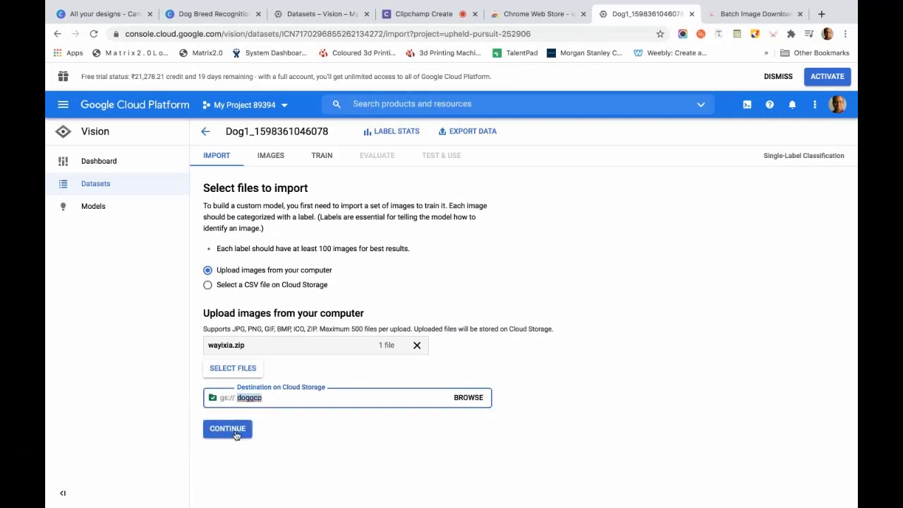
pyautogui.click(234, 428)
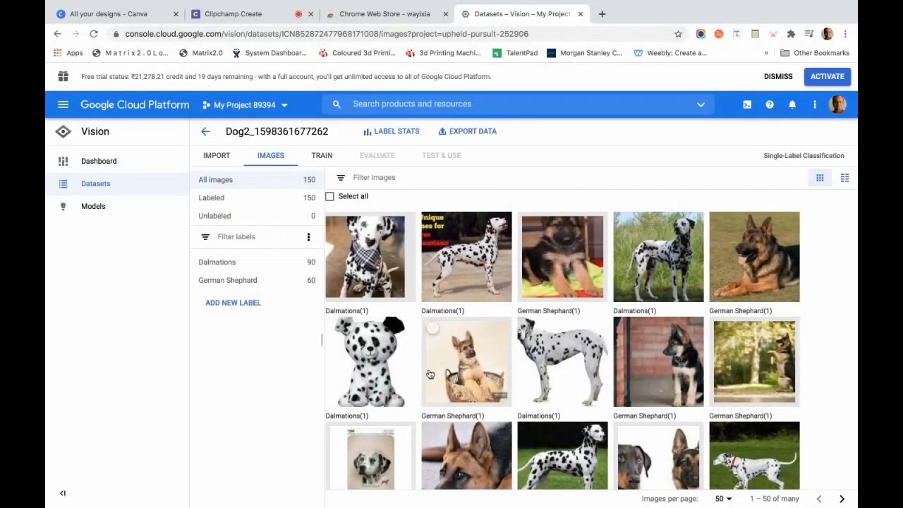
# Look through the imported images and their breed labels in the Dog2 dataset
pyautogui.scroll(-4, 430, 373)
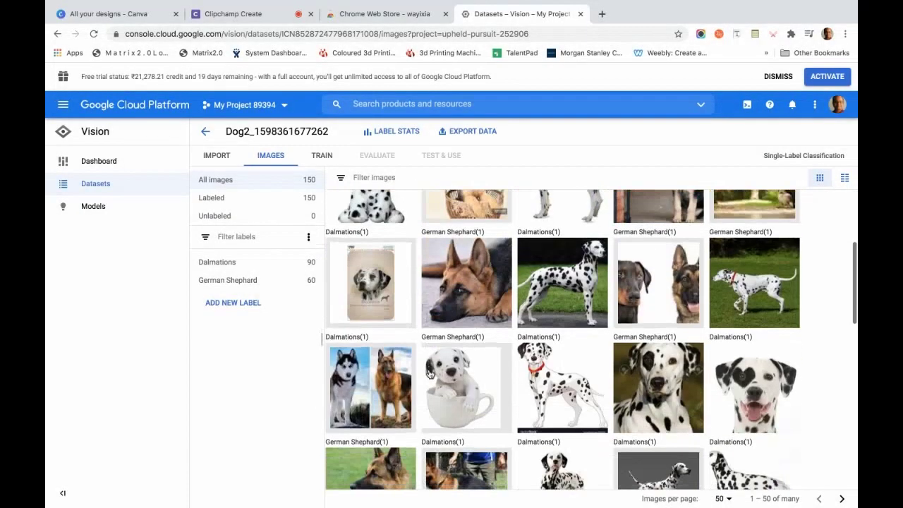
pyautogui.scroll(-7, 430, 374)
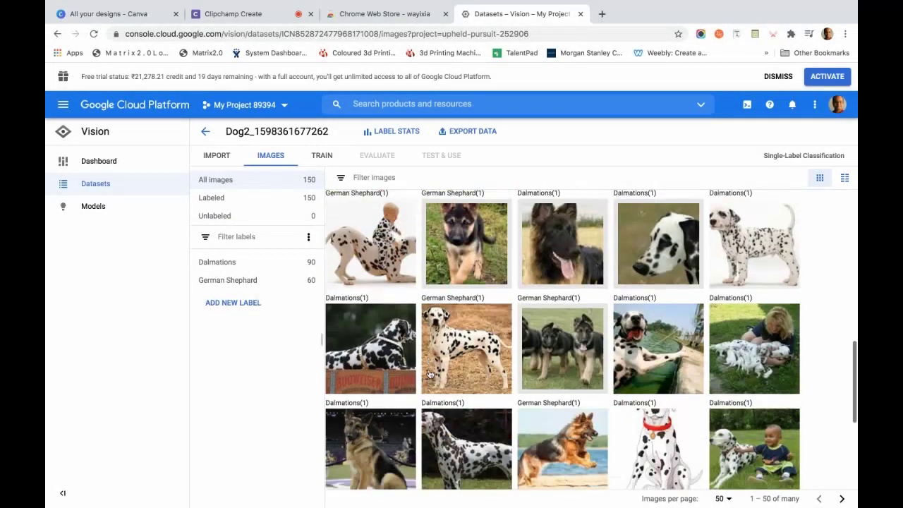
pyautogui.scroll(-1, 429, 374)
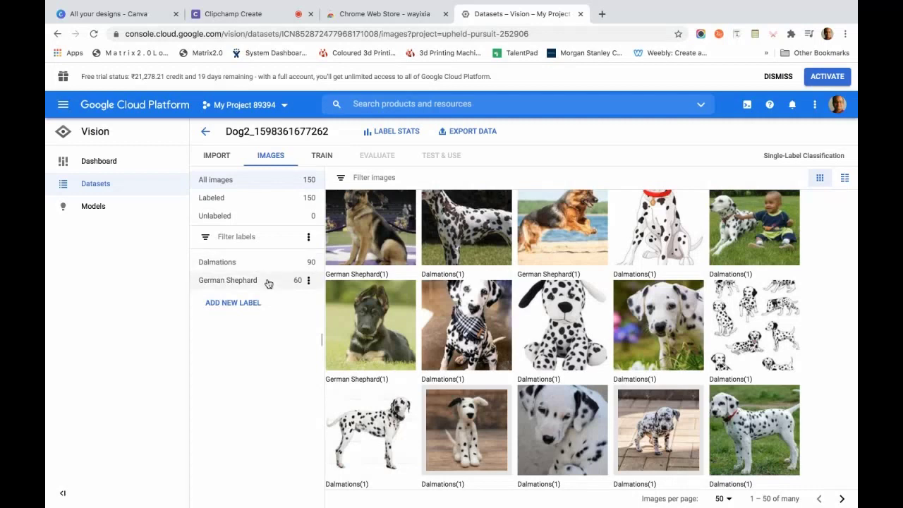
pyautogui.scroll(-5, 419, 353)
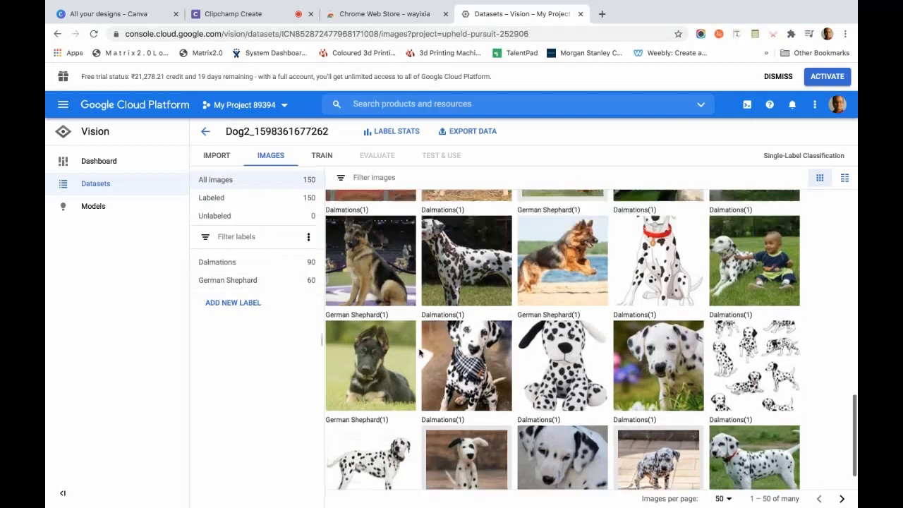
pyautogui.scroll(8, 420, 353)
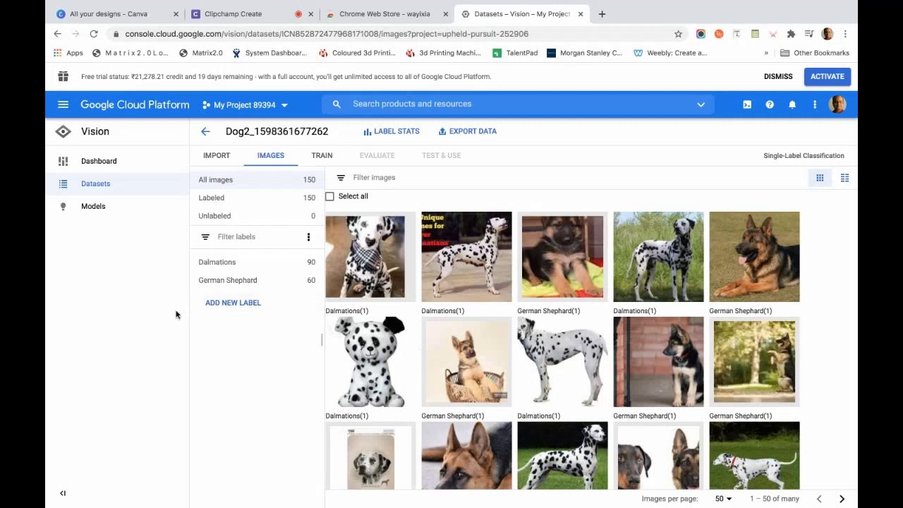
# Mark five unsuitable dalmatian images as Unlabeled: the spotted toy, the puppy in a cup, the drawing, the child on a dog, and the person with puppies
pyautogui.click(337, 329)
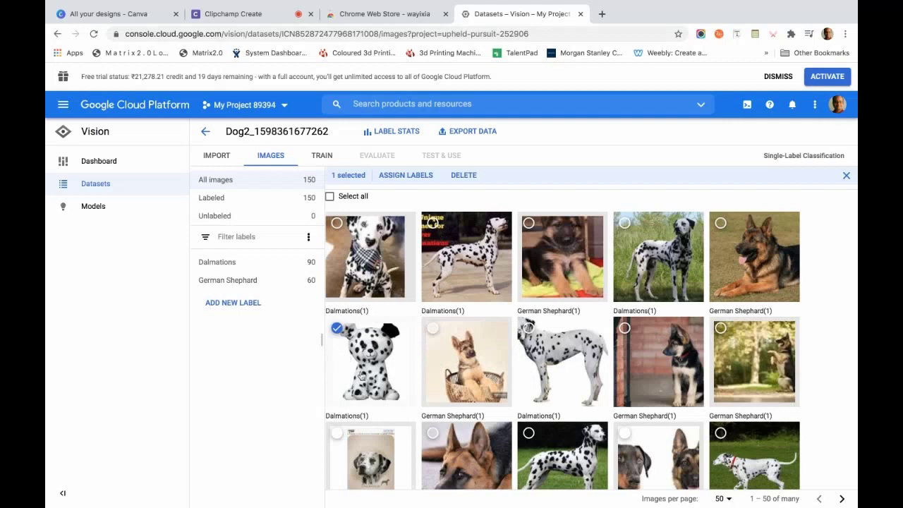
pyautogui.scroll(-3, 573, 389)
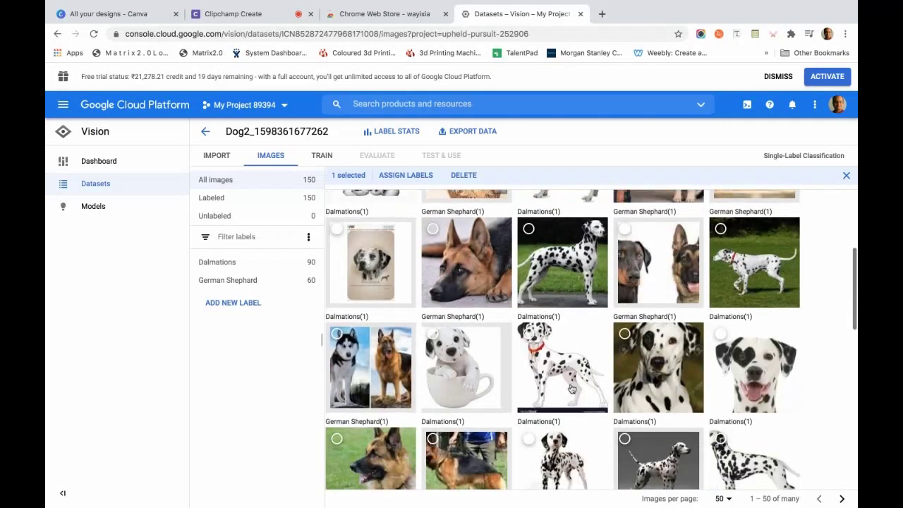
pyautogui.click(433, 335)
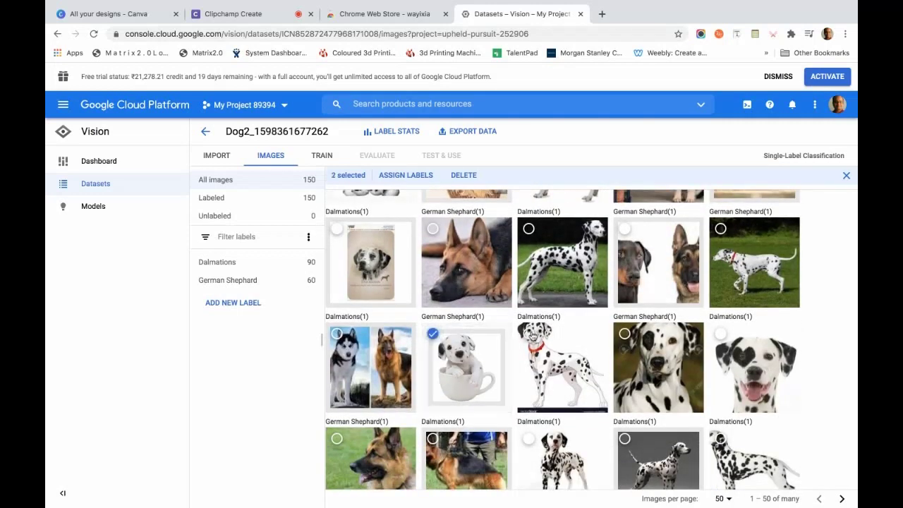
pyautogui.click(529, 334)
pyautogui.scroll(-10, 666, 385)
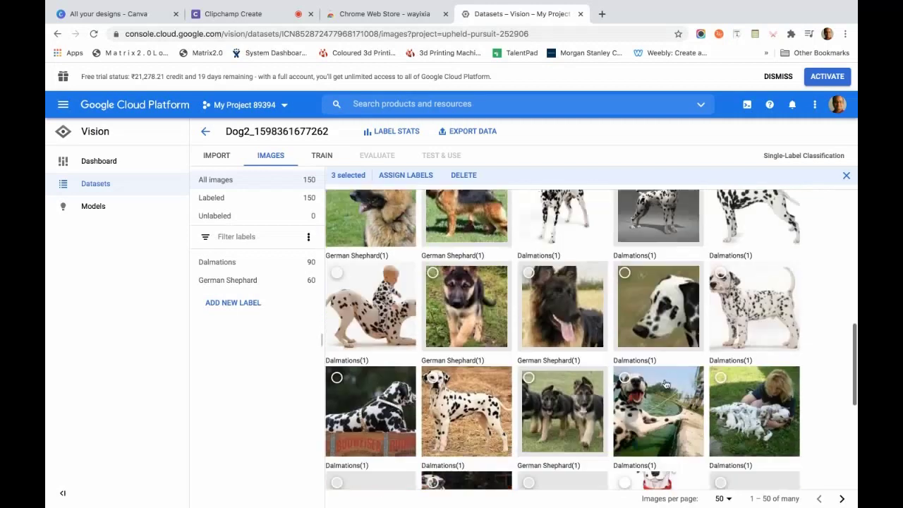
pyautogui.click(336, 251)
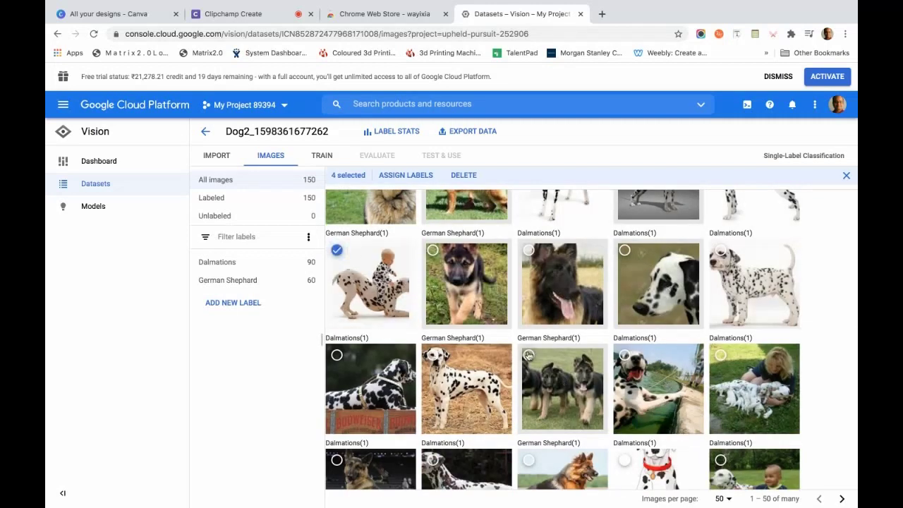
pyautogui.click(719, 354)
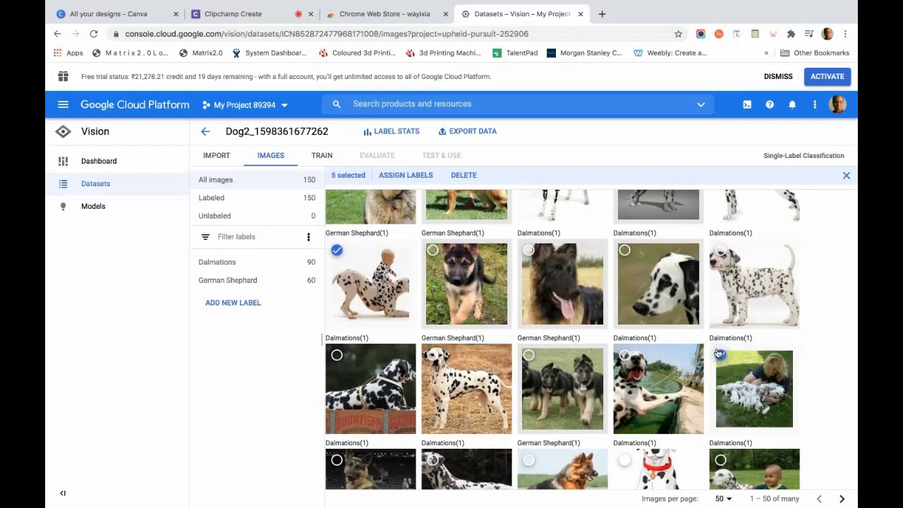
pyautogui.click(403, 177)
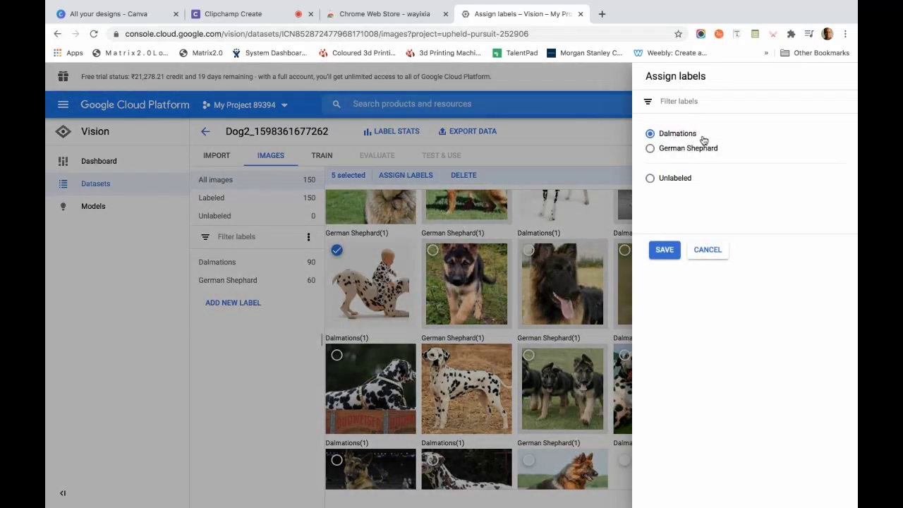
pyautogui.click(674, 180)
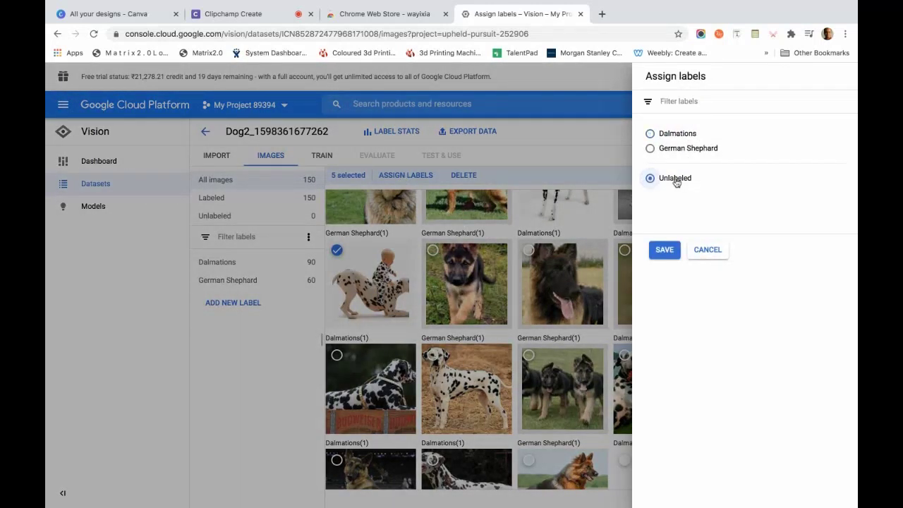
pyautogui.click(665, 251)
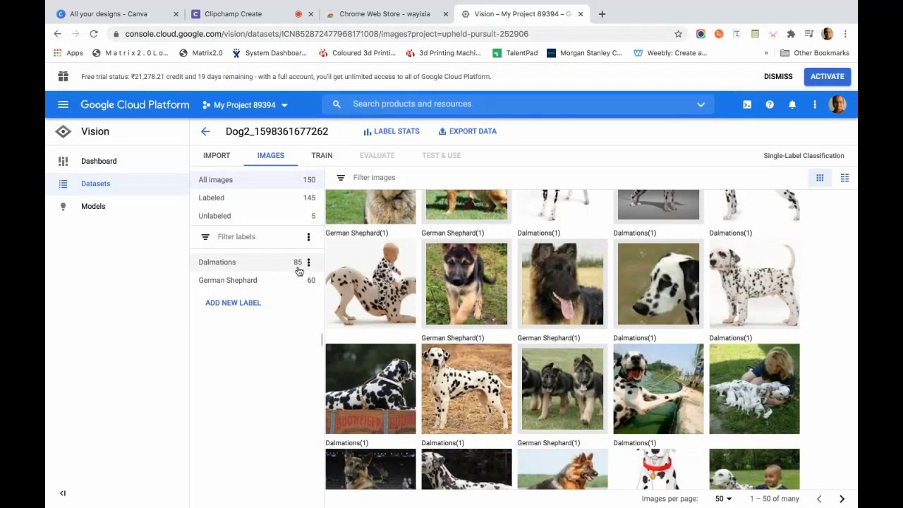
# Review the image counts and the Train, Validation and Test split for the Dalmations and German Shephard labels
pyautogui.click(331, 157)
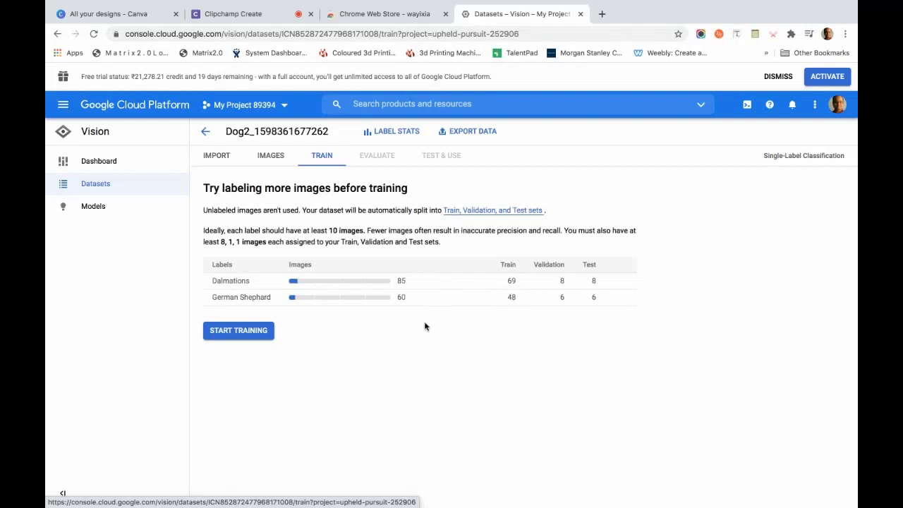
pyautogui.doubleClick(399, 281)
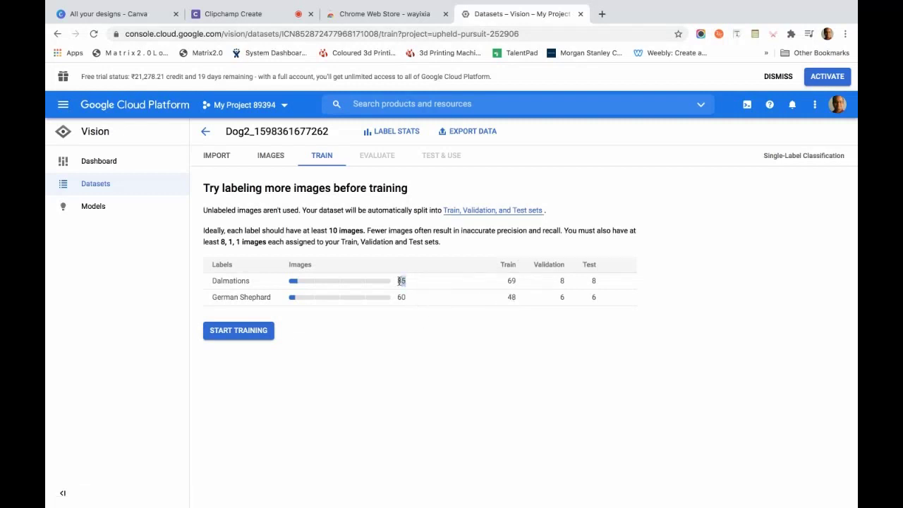
pyautogui.doubleClick(509, 281)
pyautogui.doubleClick(561, 281)
pyautogui.doubleClick(593, 281)
pyautogui.doubleClick(400, 297)
pyautogui.moveTo(556, 299); pyautogui.dragTo(568, 300)
# Start training a new Cloud hosted model with a 16 node hour budget, and read the training completion notice
pyautogui.click(254, 336)
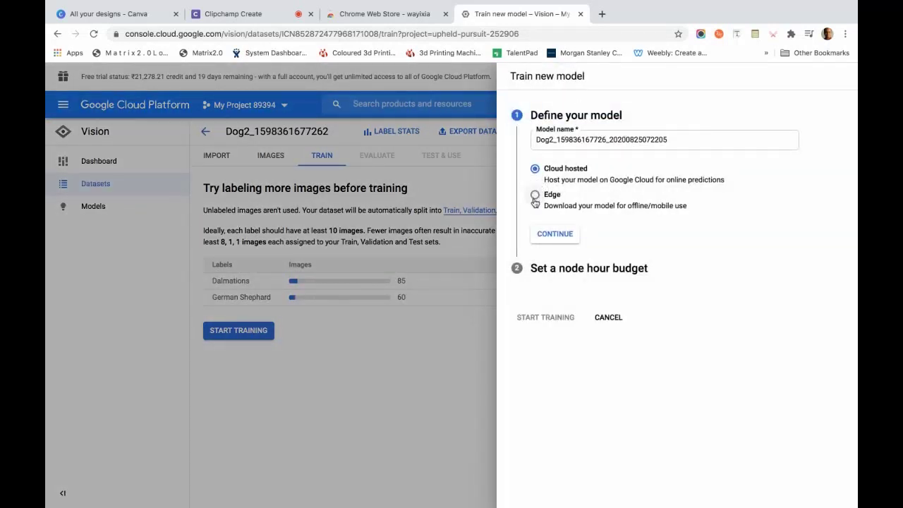
pyautogui.click(561, 240)
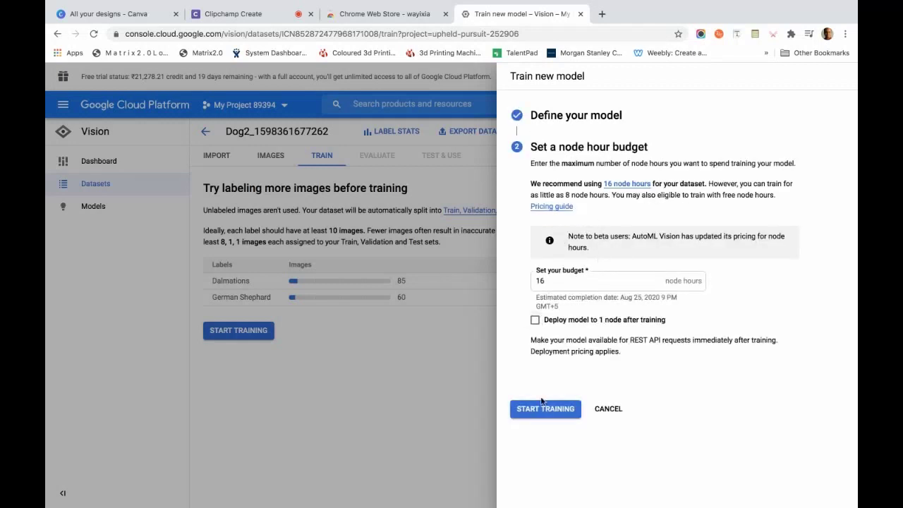
pyautogui.click(557, 409)
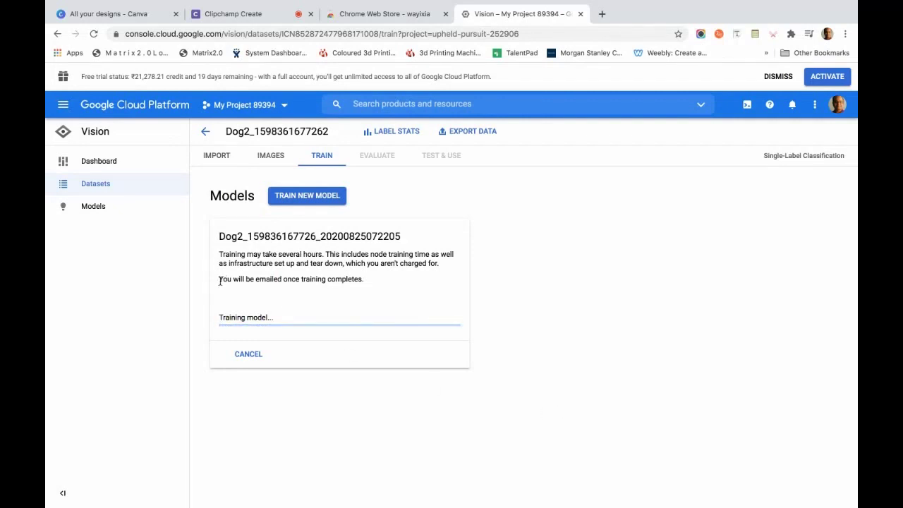
pyautogui.moveTo(220, 280); pyautogui.dragTo(368, 282)
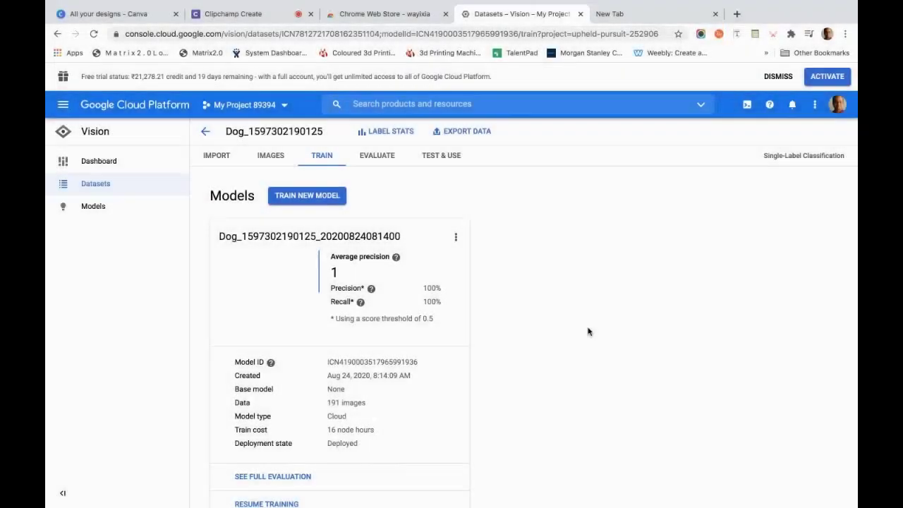
# Review the trained model's average precision, recall, image data, train cost and deployment state on its summary card
pyautogui.scroll(-1, 589, 331)
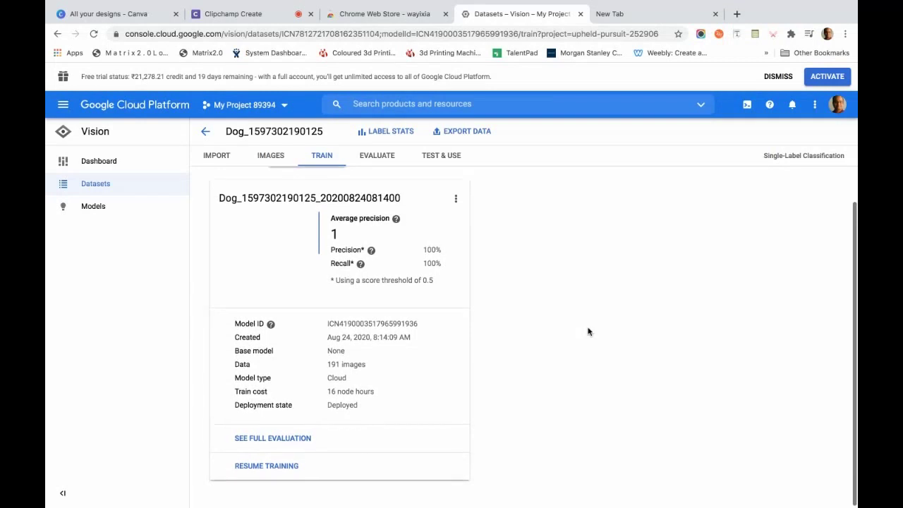
pyautogui.scroll(1, 588, 331)
pyautogui.scroll(-1, 588, 331)
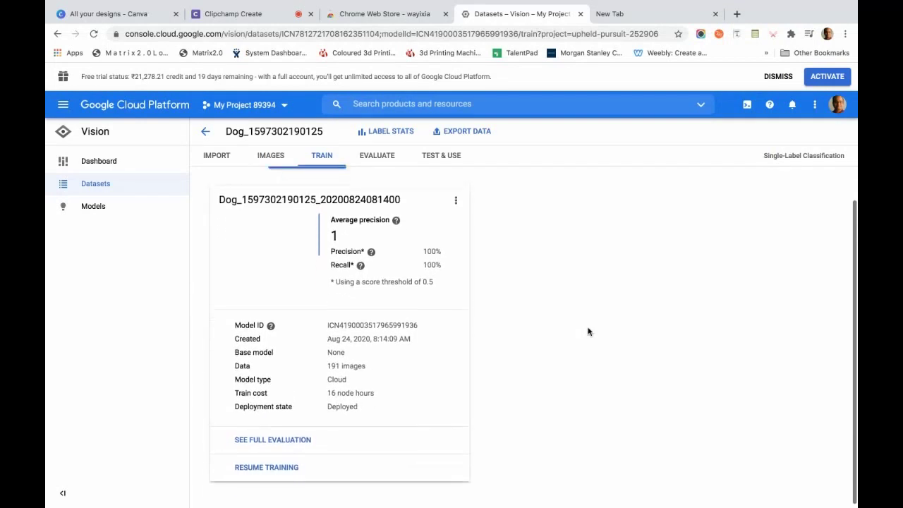
pyautogui.scroll(1, 589, 331)
pyautogui.scroll(-1, 589, 332)
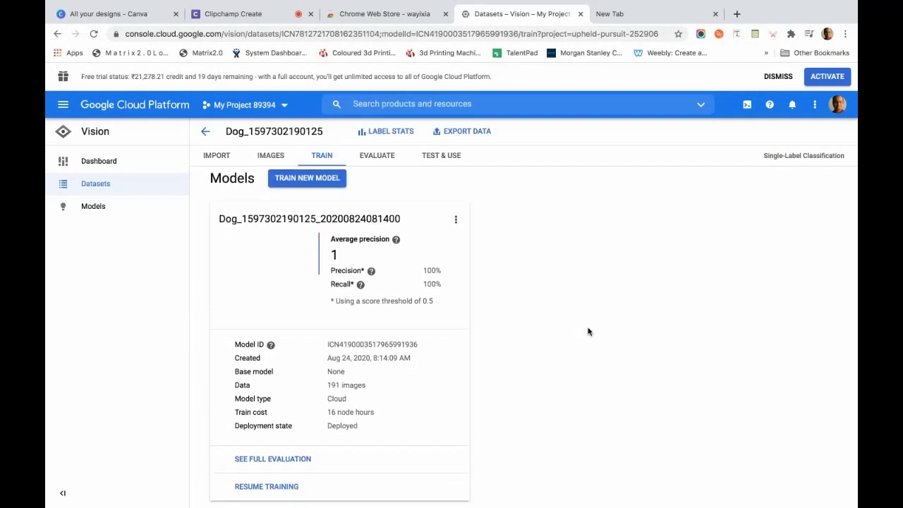
pyautogui.scroll(-1, 589, 332)
pyautogui.scroll(1, 589, 332)
pyautogui.scroll(-1, 589, 331)
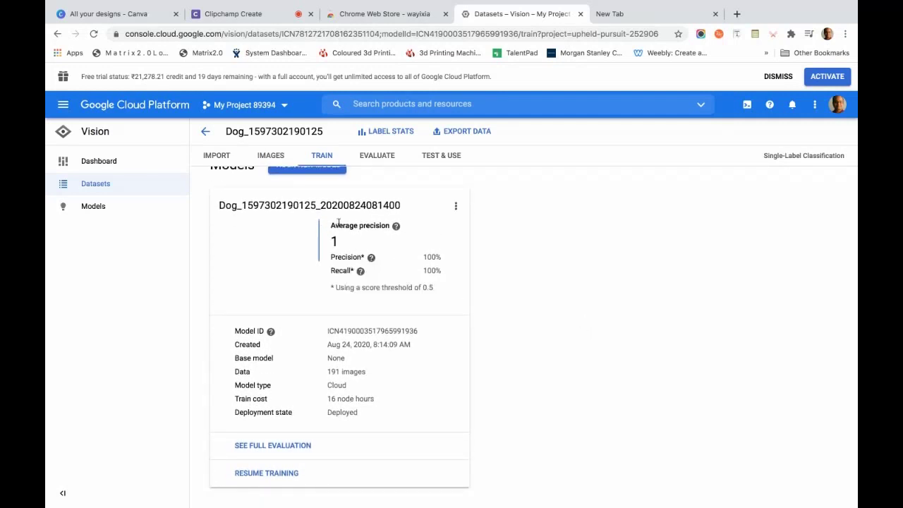
pyautogui.moveTo(341, 243); pyautogui.dragTo(322, 244)
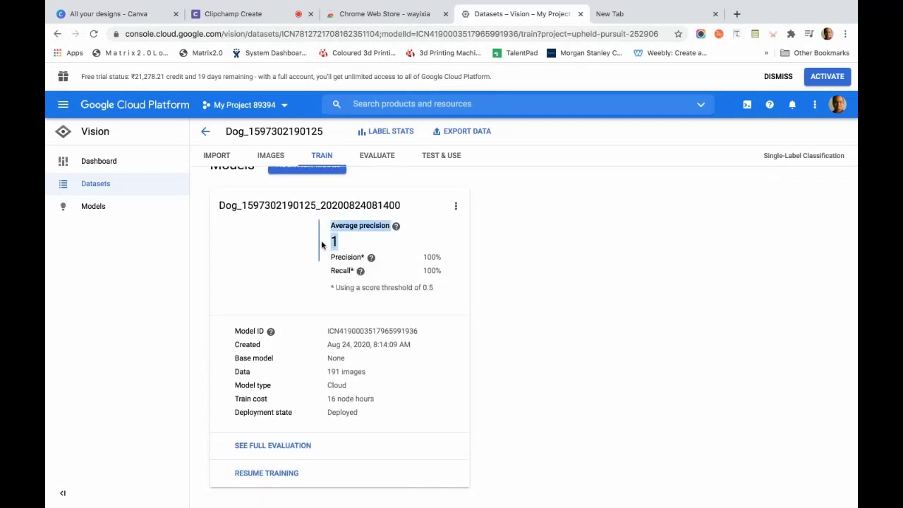
# Open the model's full evaluation and examine the all-labels metrics, confusion matrix, and precision and recall graphs
pyautogui.click(284, 446)
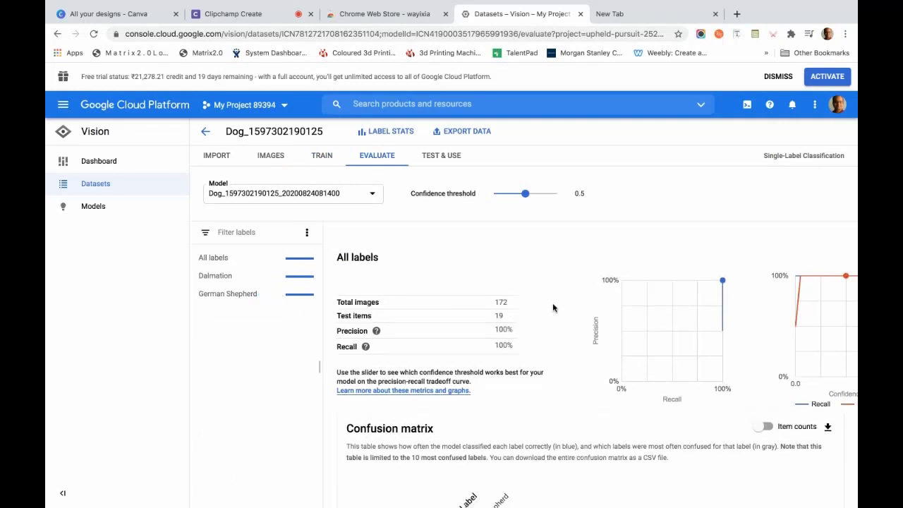
pyautogui.scroll(-2, 553, 307)
pyautogui.scroll(-4, 553, 307)
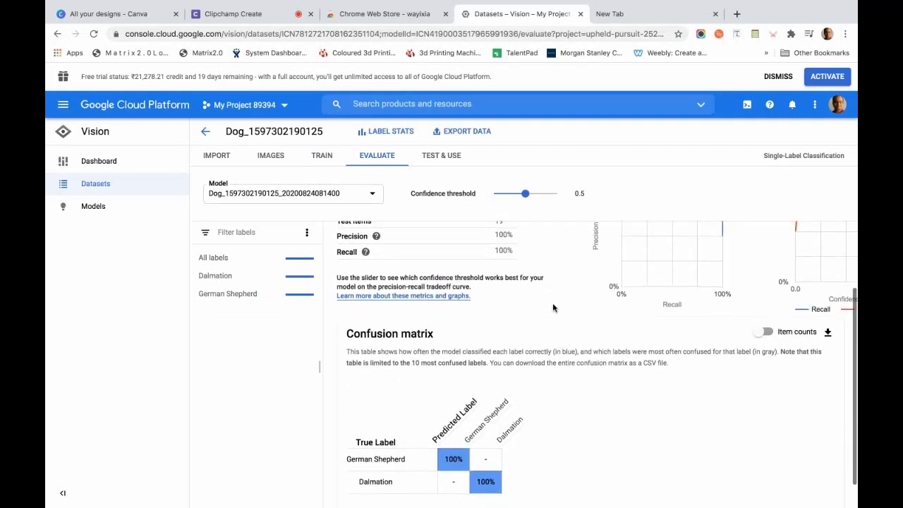
pyautogui.scroll(5, 564, 473)
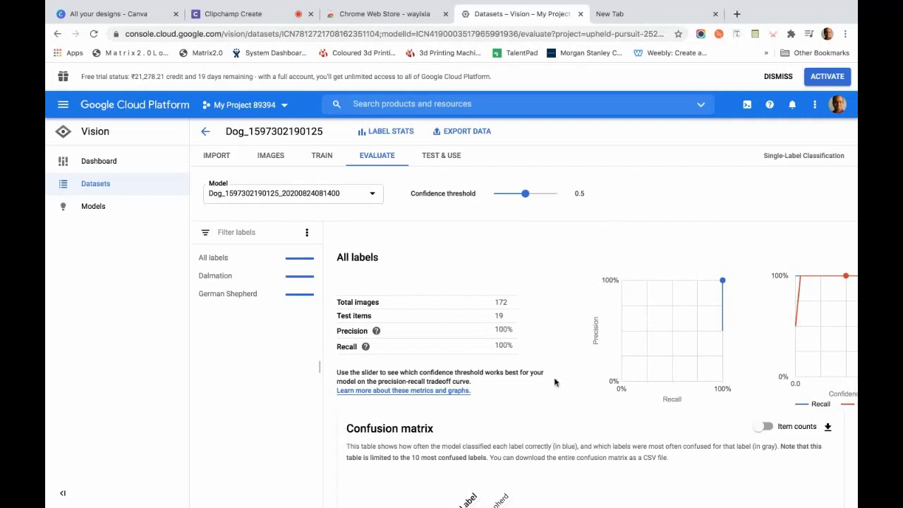
pyautogui.hscroll(2, 554, 381)
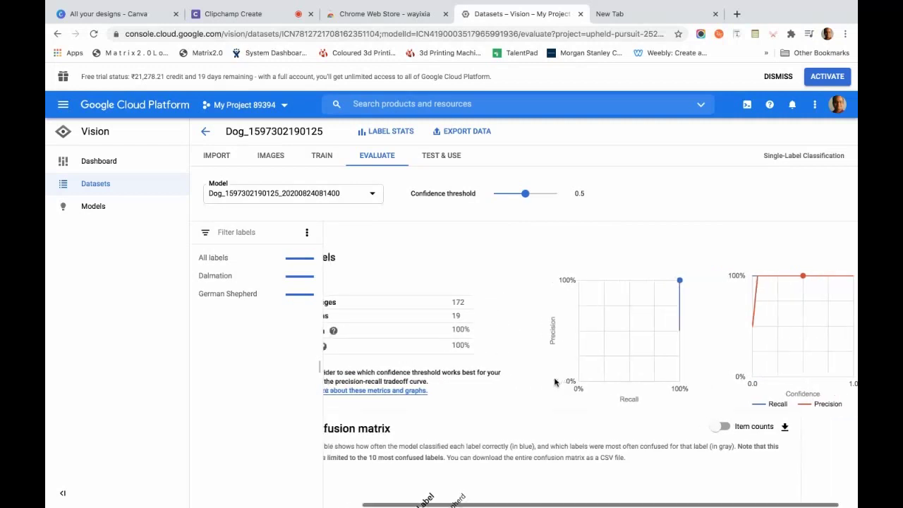
pyautogui.hscroll(-2, 554, 382)
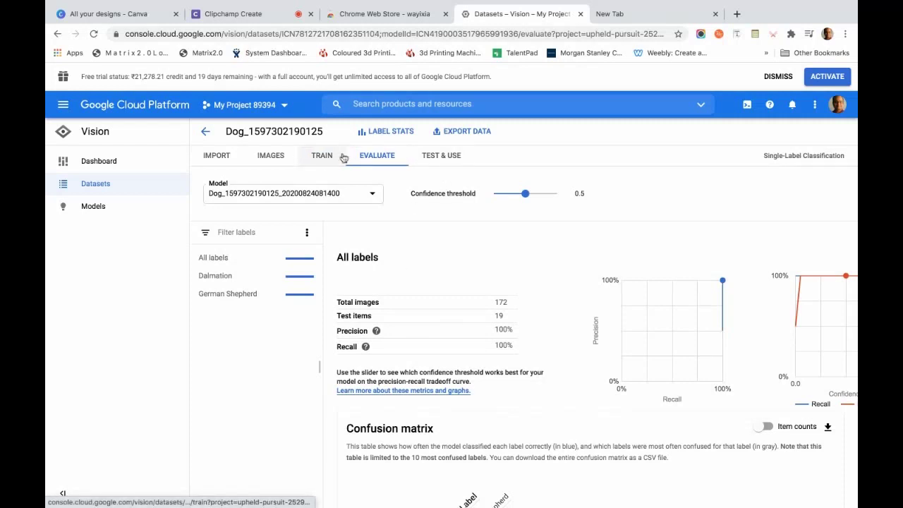
# Open the model's Test & Use page and check the deployment notice and the available testing and API options
pyautogui.click(454, 161)
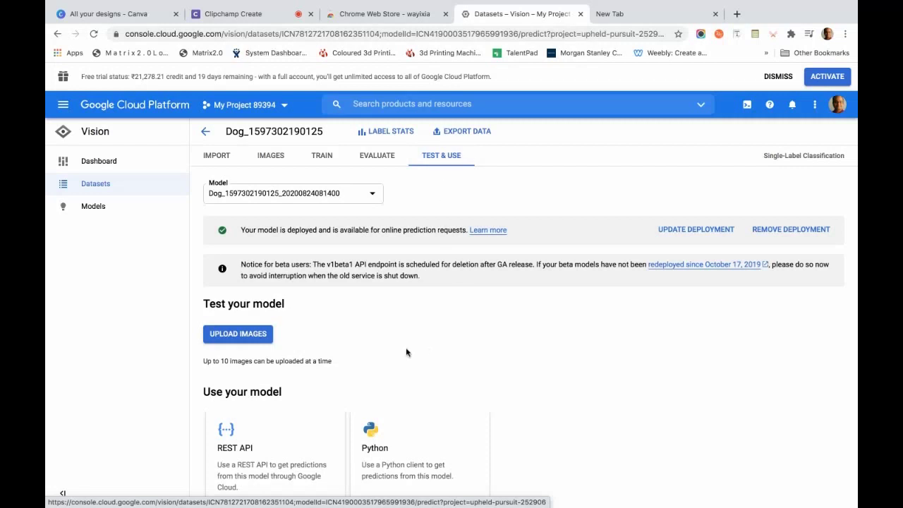
pyautogui.scroll(-1, 406, 352)
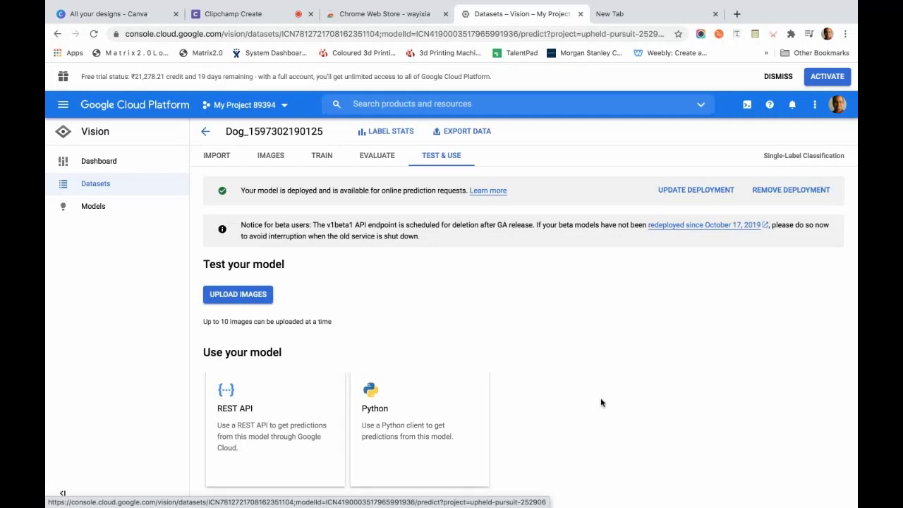
pyautogui.scroll(1, 601, 401)
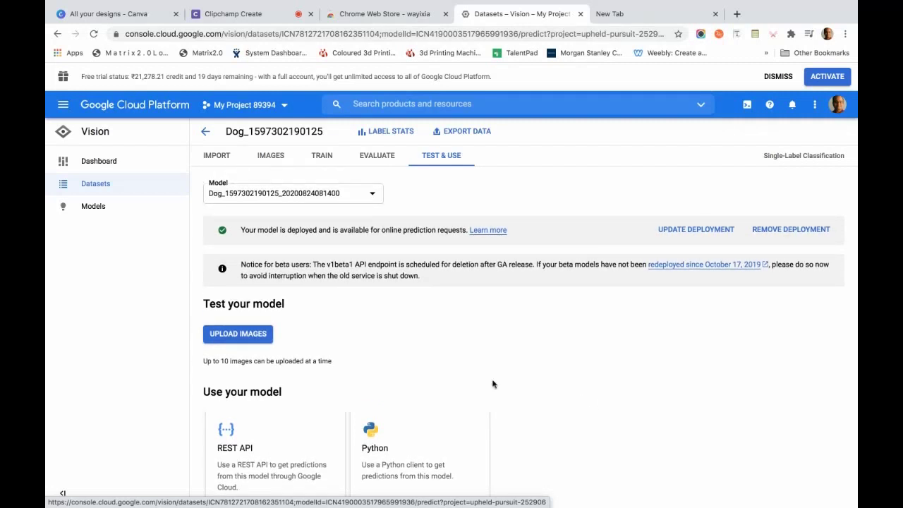
# Upload four test images, 1598360839759.jpeg through 1598360839853.jpeg, from the German Shephard folder inside Downloads/wayixia
pyautogui.click(248, 335)
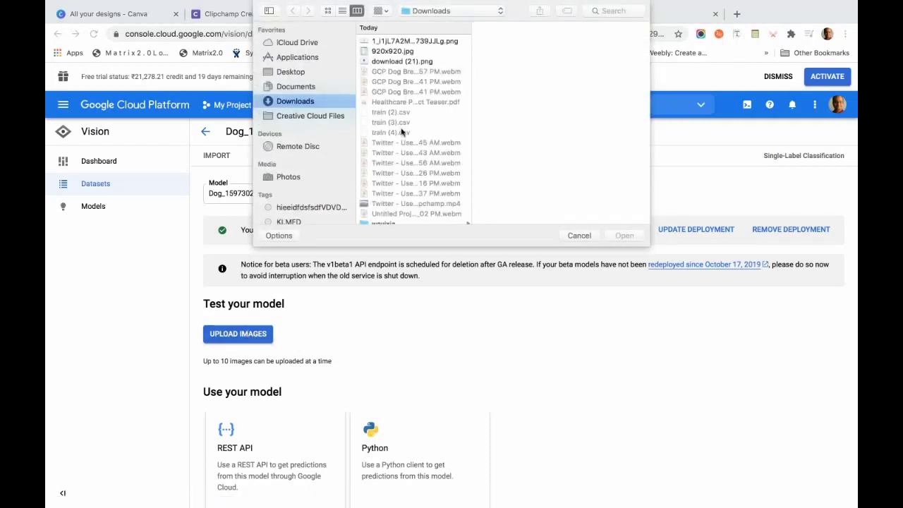
pyautogui.scroll(-10, 401, 132)
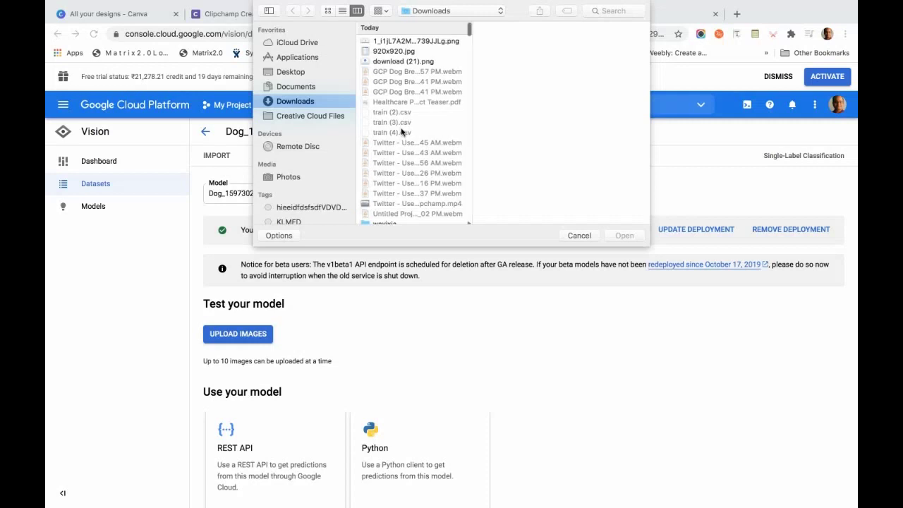
pyautogui.scroll(3, 401, 132)
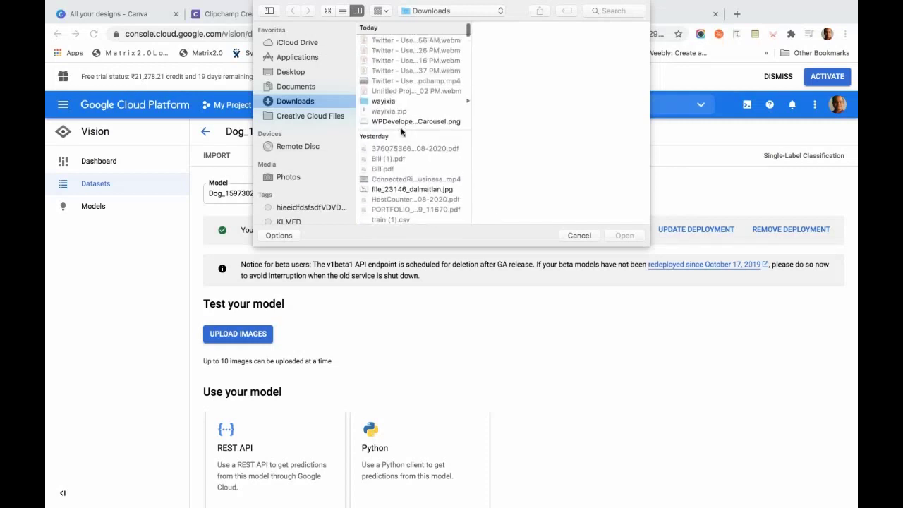
pyautogui.click(387, 103)
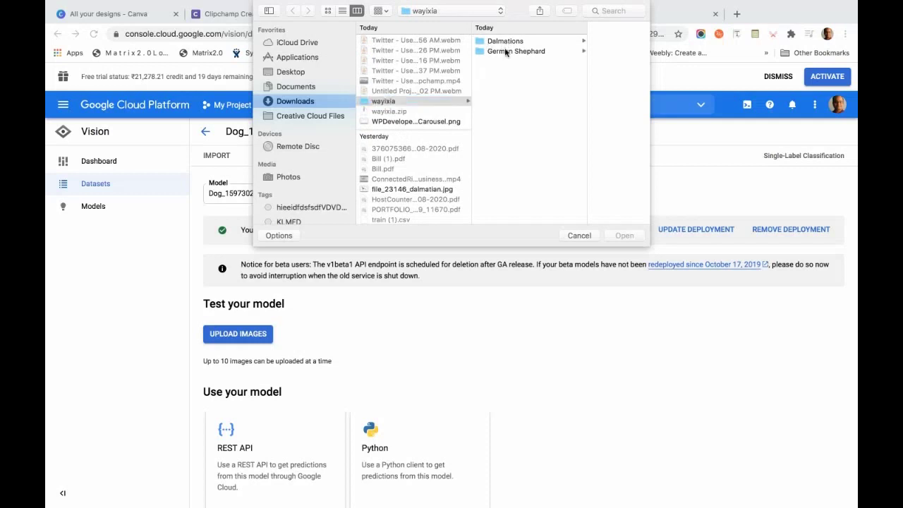
pyautogui.click(505, 52)
pyautogui.click(571, 53)
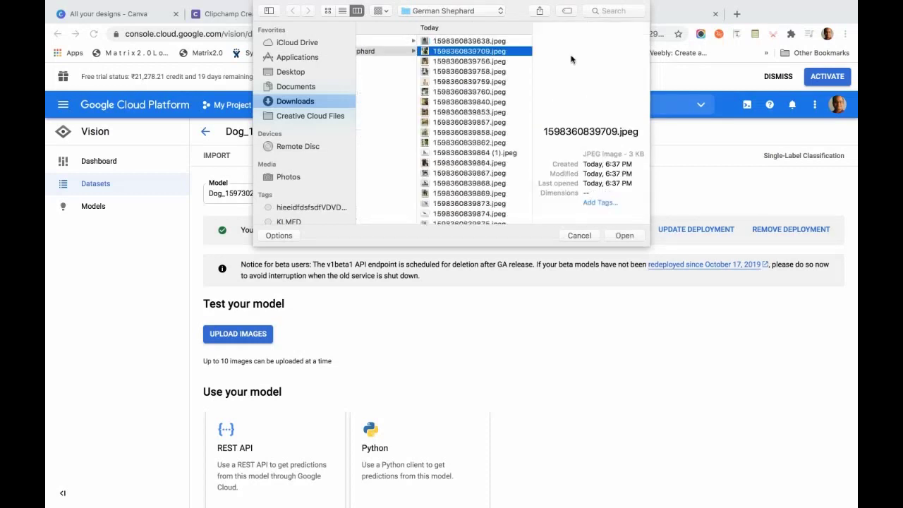
pyautogui.click(447, 83)
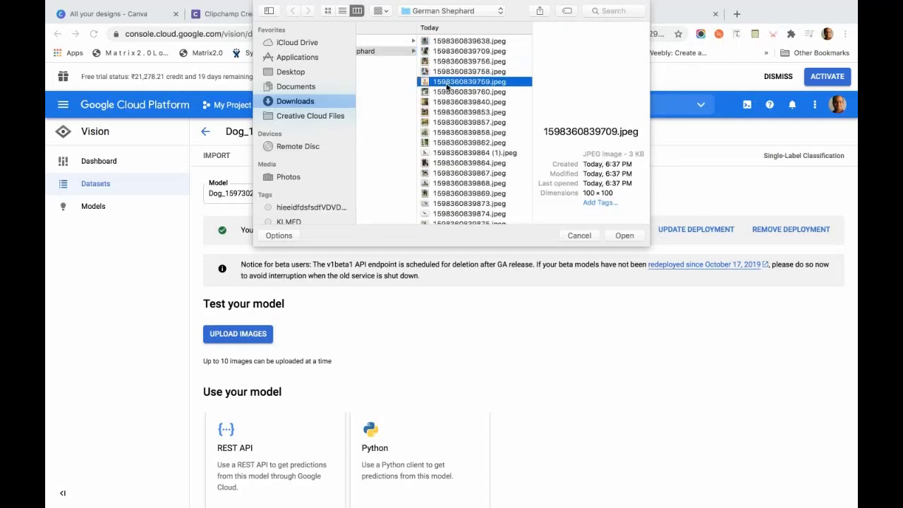
pyautogui.keyDown('shift'); pyautogui.click(449, 92); pyautogui.keyUp('shift')
pyautogui.keyDown('shift'); pyautogui.click(451, 104); pyautogui.keyUp('shift')
pyautogui.keyDown('shift'); pyautogui.click(454, 113); pyautogui.keyUp('shift')
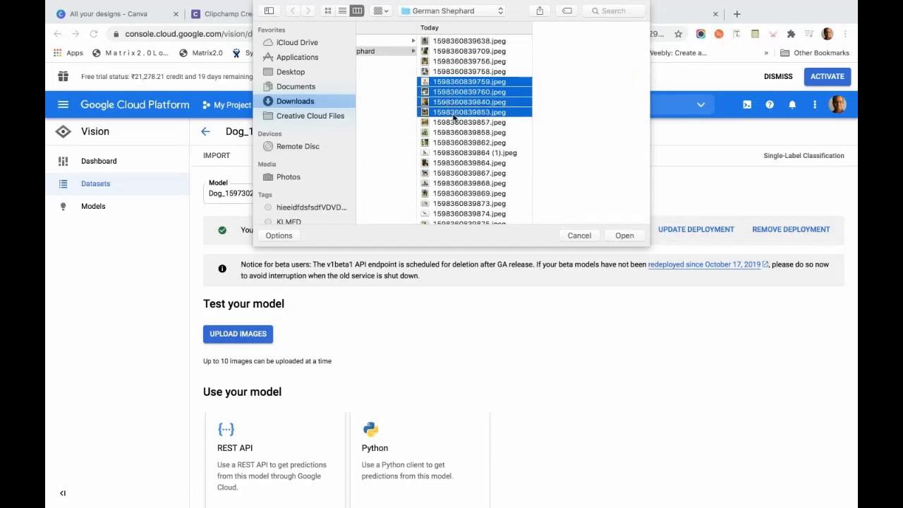
pyautogui.click(627, 236)
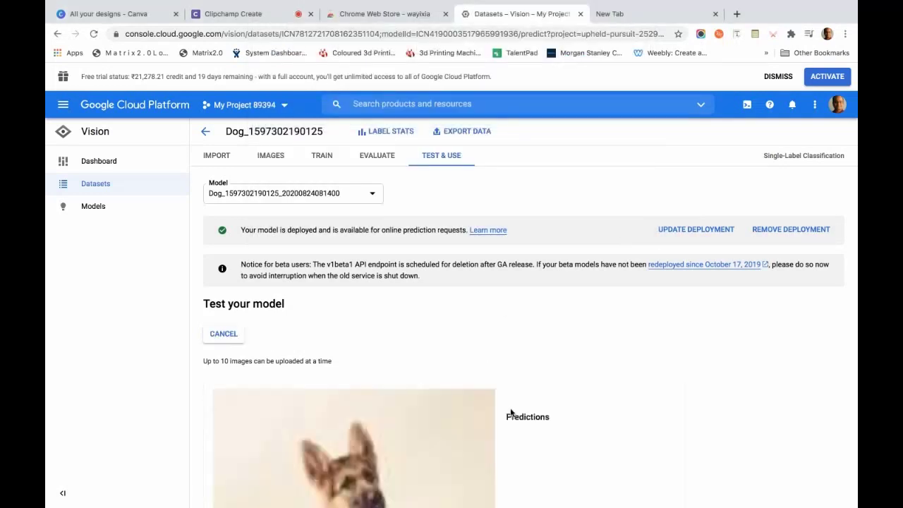
# Examine the predicted breed and confidence score for each uploaded German shepherd test image
pyautogui.scroll(-3, 512, 345)
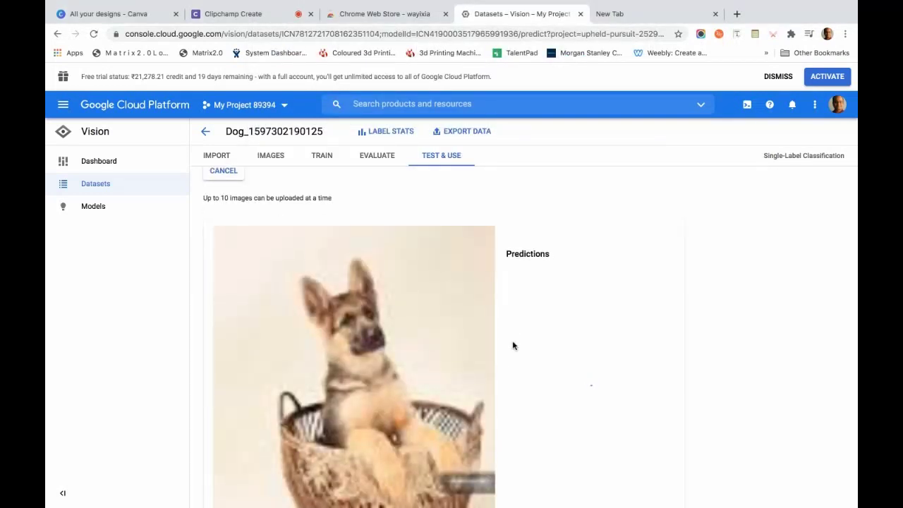
pyautogui.scroll(-5, 513, 345)
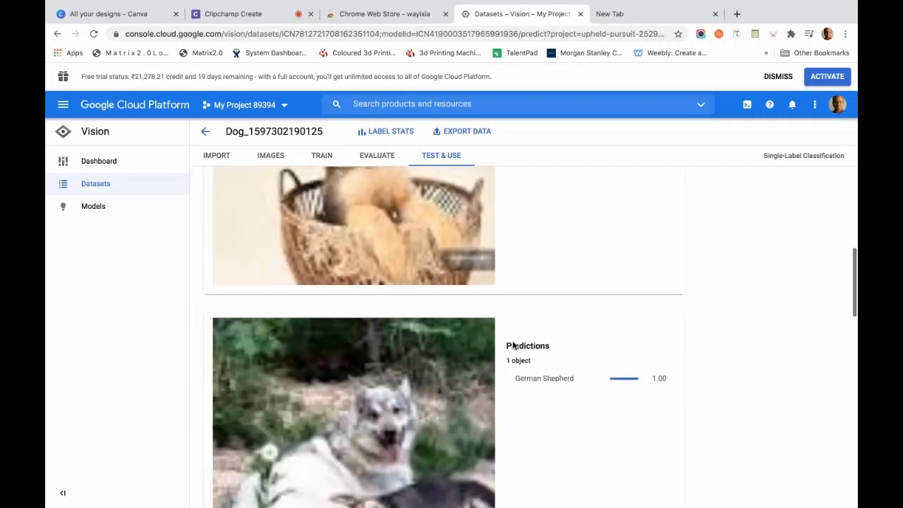
pyautogui.scroll(-3, 513, 345)
pyautogui.scroll(-8, 513, 345)
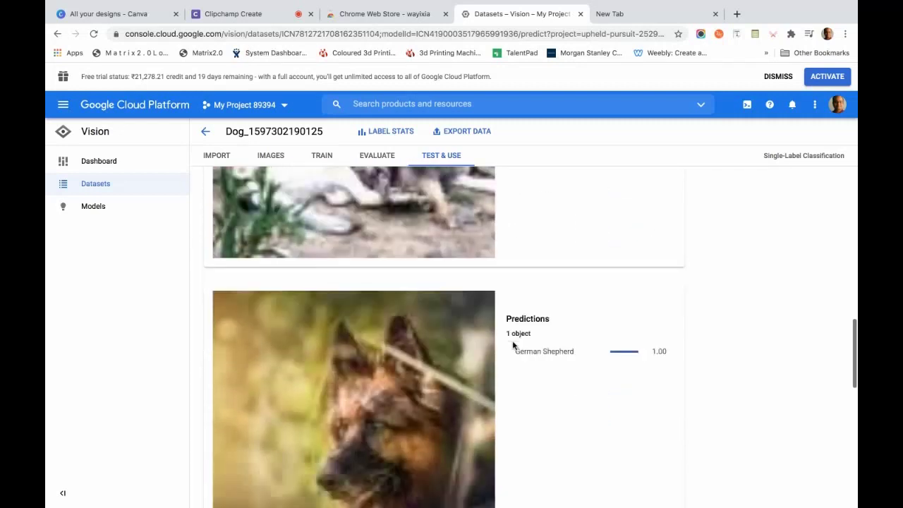
pyautogui.scroll(-3, 512, 345)
pyautogui.scroll(20, 512, 345)
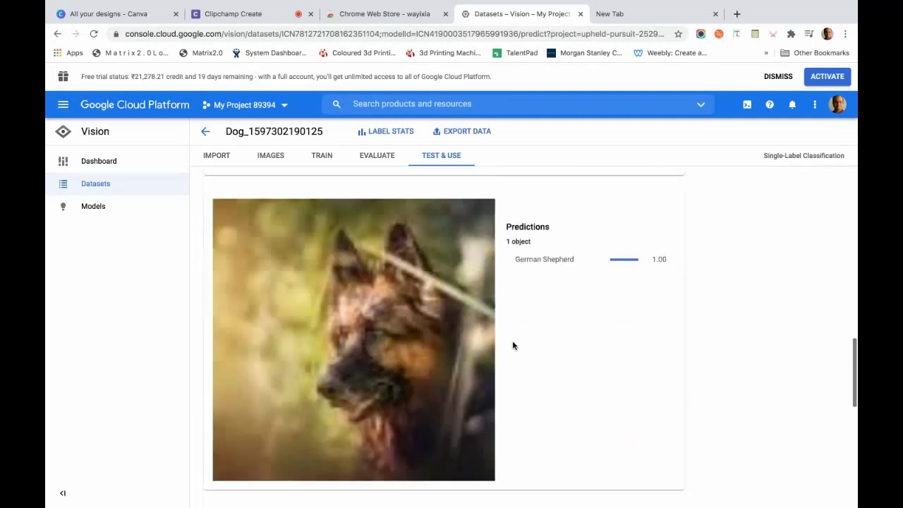
pyautogui.scroll(-8, 513, 345)
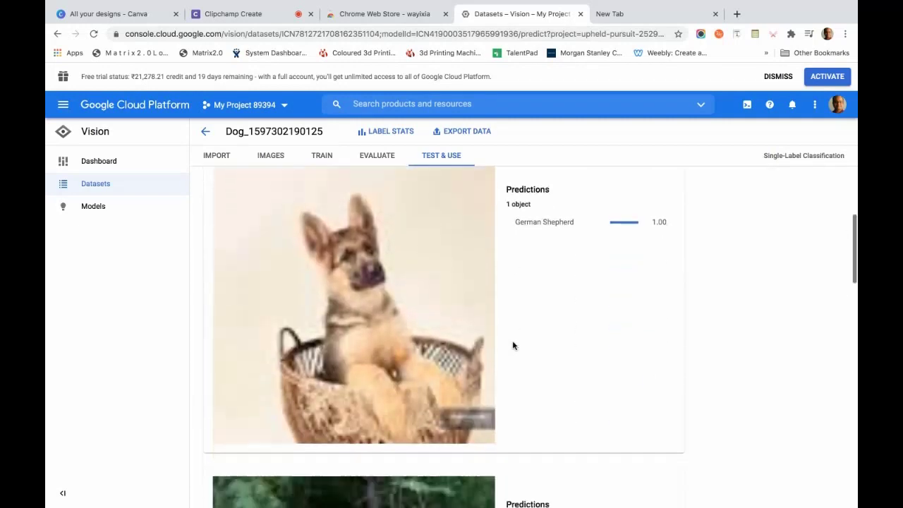
pyautogui.scroll(-7, 512, 344)
pyautogui.scroll(15, 513, 345)
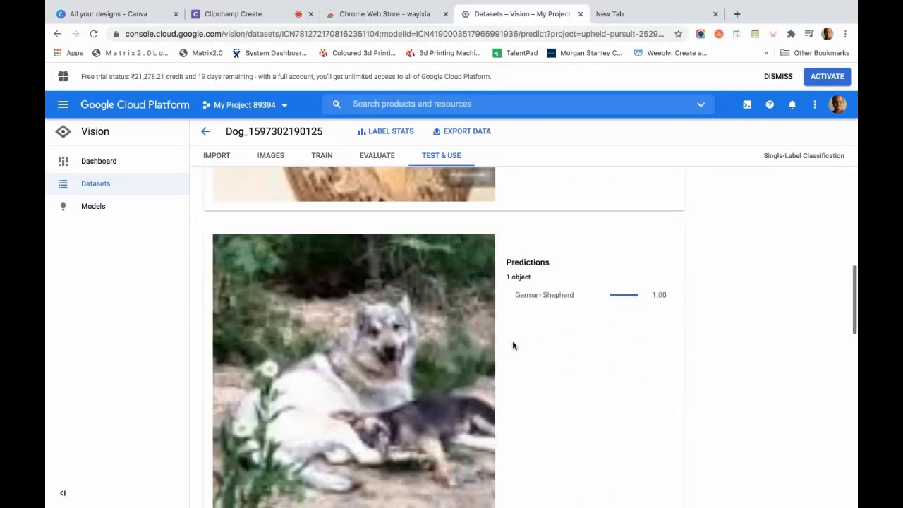
pyautogui.scroll(2, 513, 345)
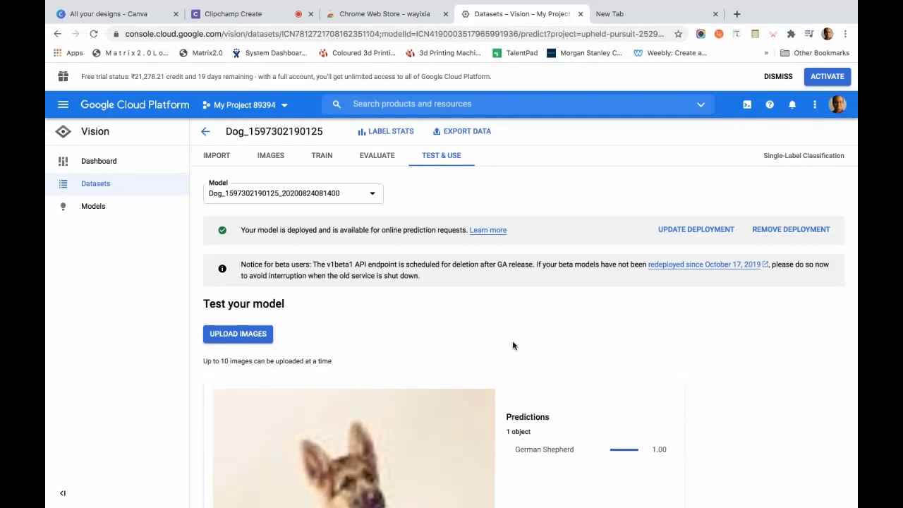
# Search Google for "german shepherd images" in the empty browser tab
pyautogui.click(653, 19)
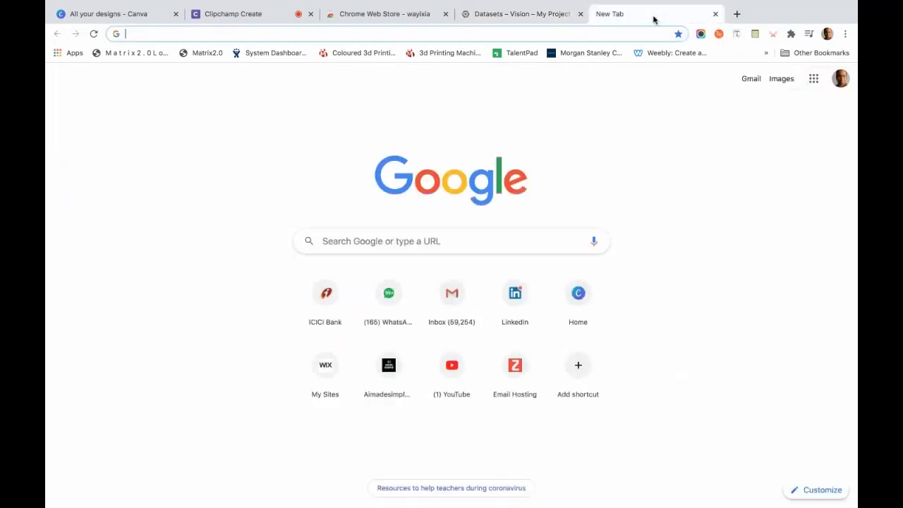
pyautogui.click(370, 244)
pyautogui.write('g')
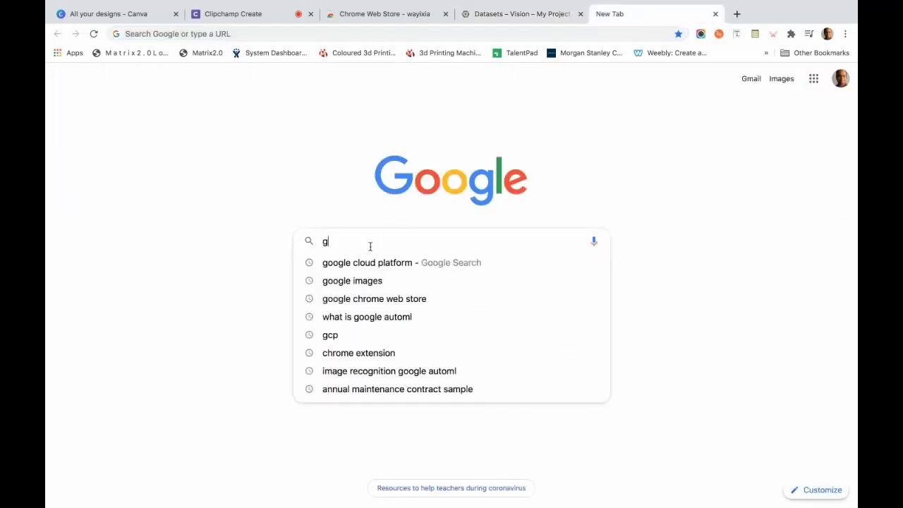
pyautogui.write('erman ')
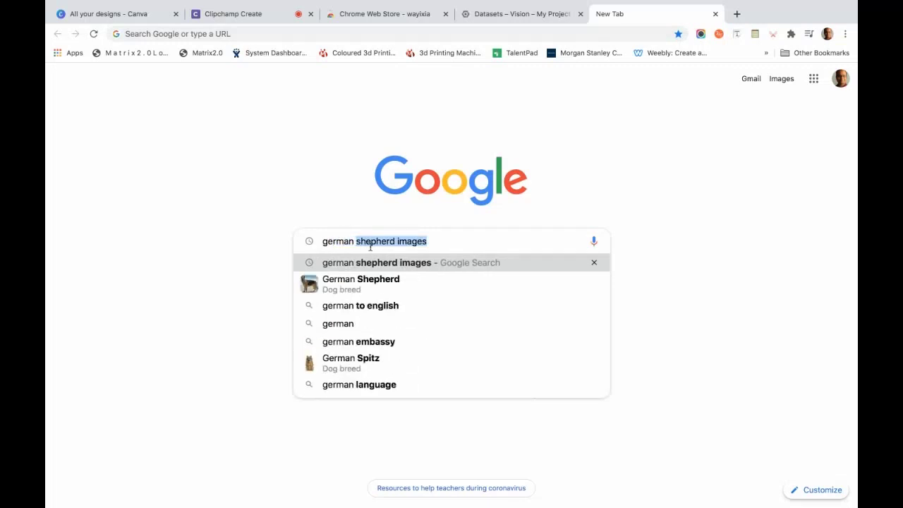
pyautogui.write('shepherd im')
pyautogui.press('BackSpace')
pyautogui.press('BackSpace')
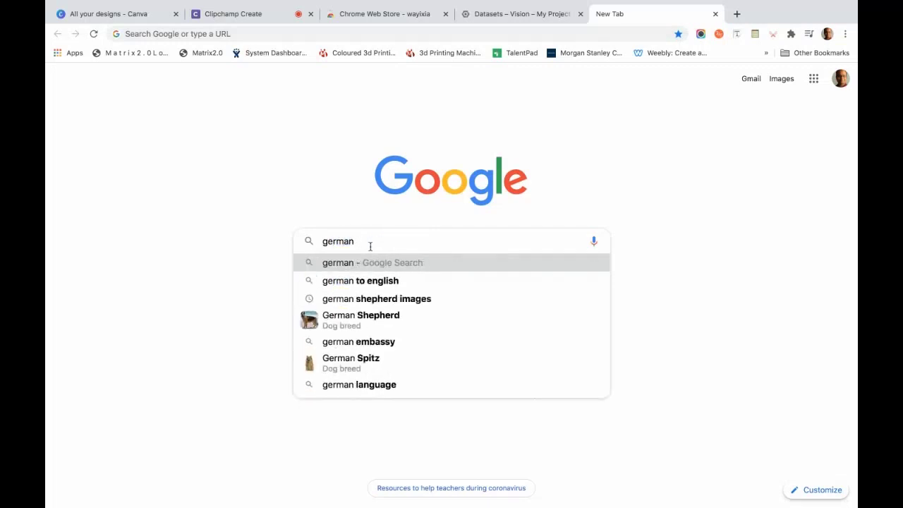
pyautogui.write('sh')
pyautogui.press('Return')
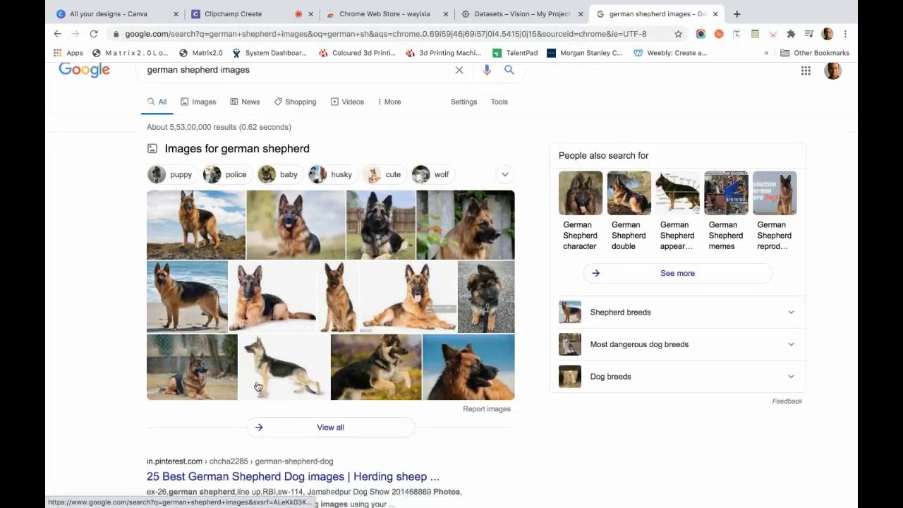
# Open the Pinterest result "25 Best German Shepherd Dog images" and find the first dog picture in the collection
pyautogui.scroll(-3, 244, 367)
pyautogui.click(274, 282)
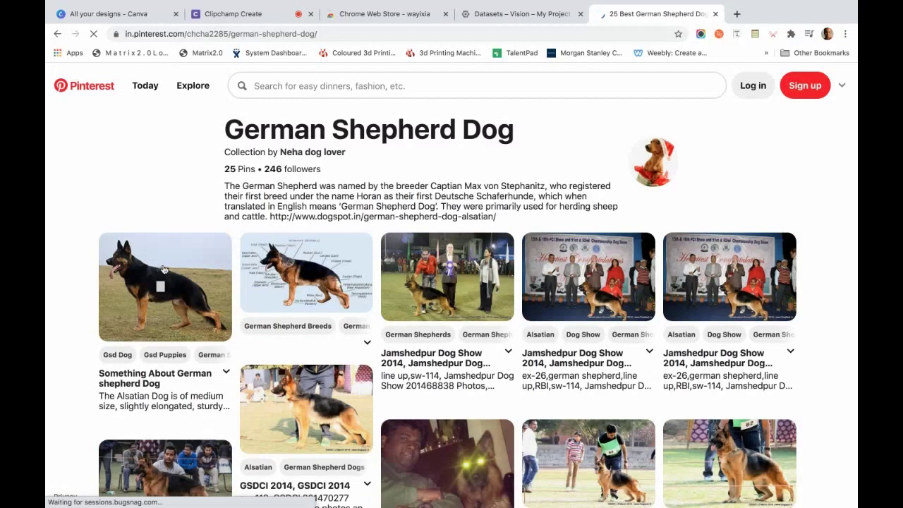
pyautogui.moveTo(169, 272)
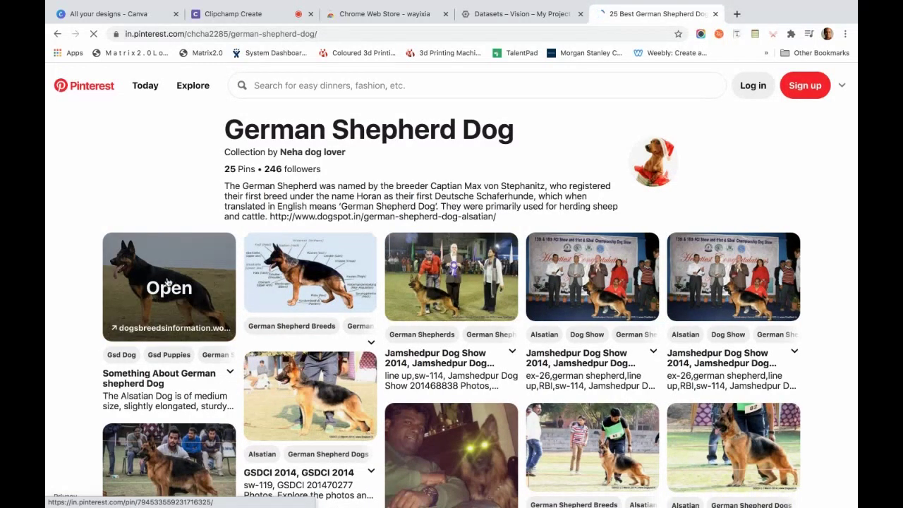
# Open the first German shepherd picture in the Pinterest collection and save its image to Downloads as gm1.png
pyautogui.click(167, 283)
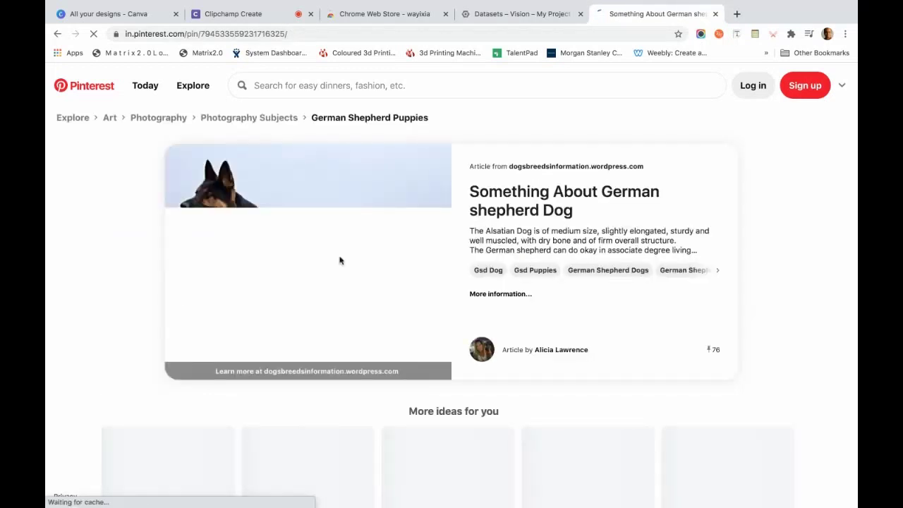
pyautogui.rightClick(303, 203)
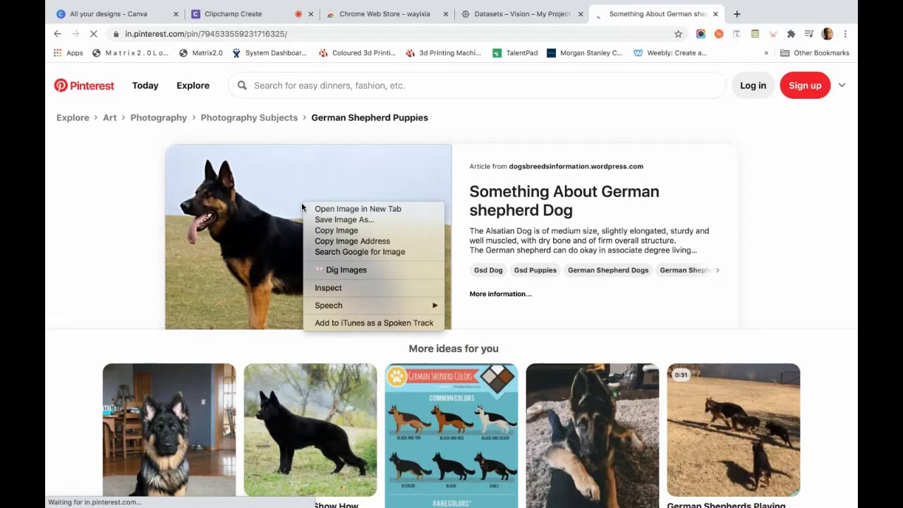
pyautogui.click(337, 220)
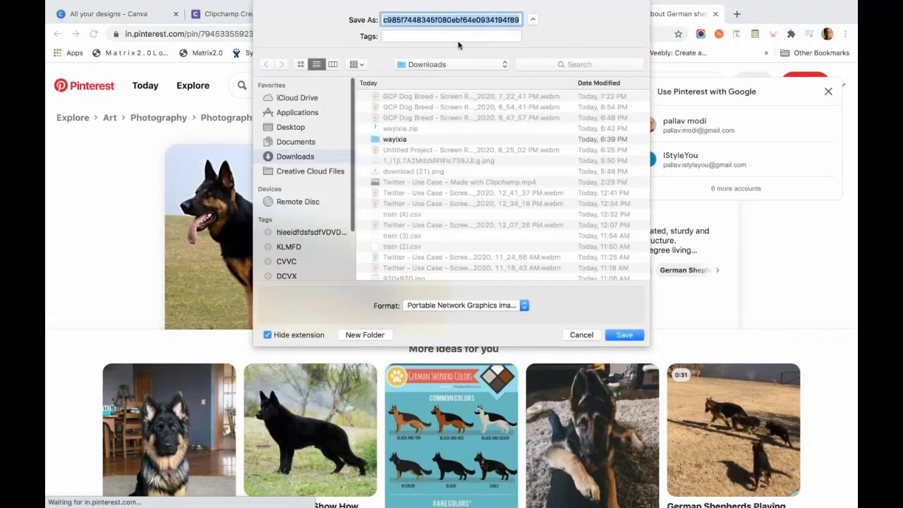
pyautogui.write('gsd')
pyautogui.press('Return')
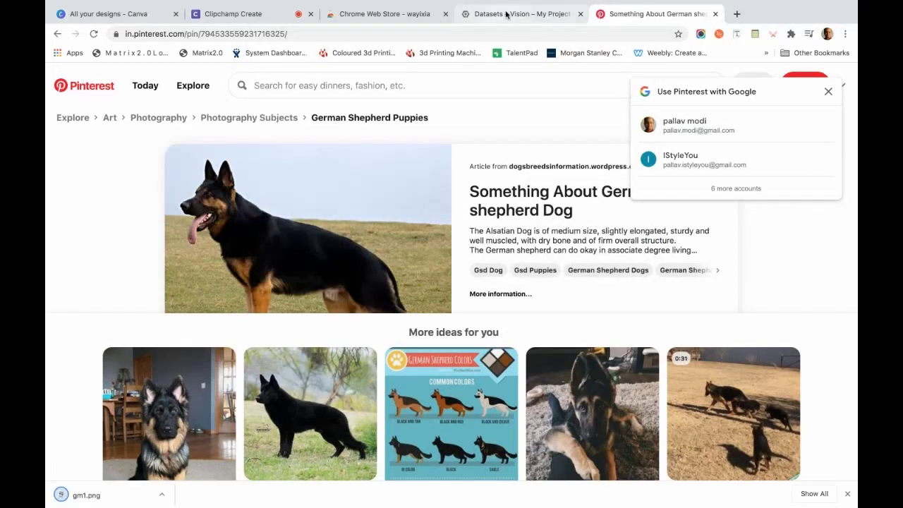
# Return to the Google Cloud Vision model test page, upload gm1.png from Downloads, and check its breed prediction
pyautogui.click(505, 15)
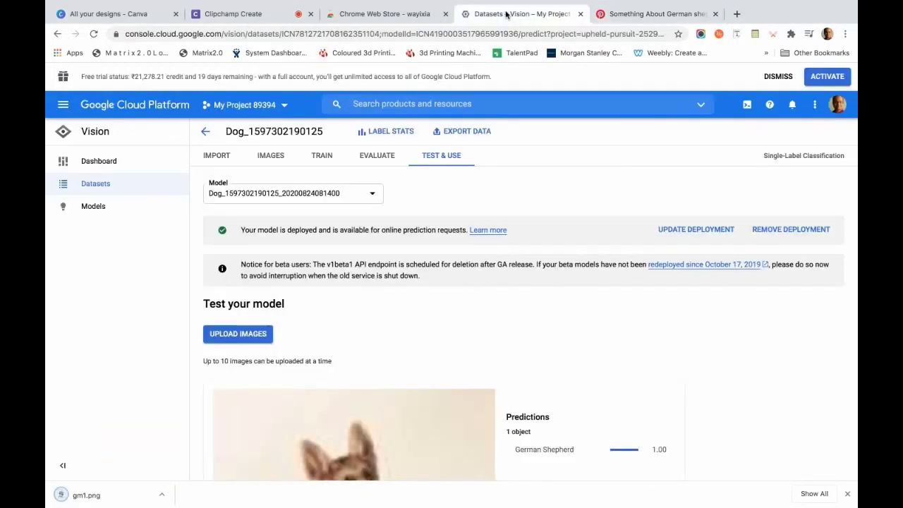
pyautogui.click(254, 333)
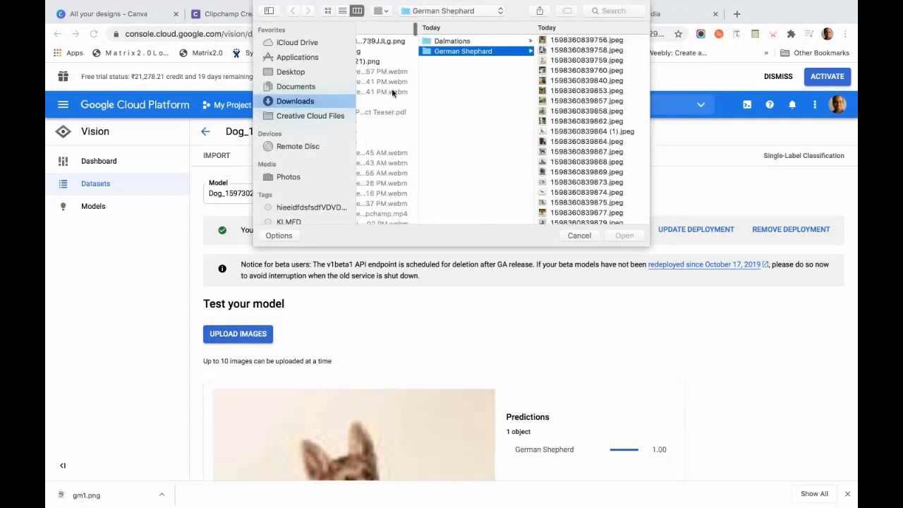
pyautogui.hscroll(-1, 396, 98)
pyautogui.hscroll(-5, 381, 99)
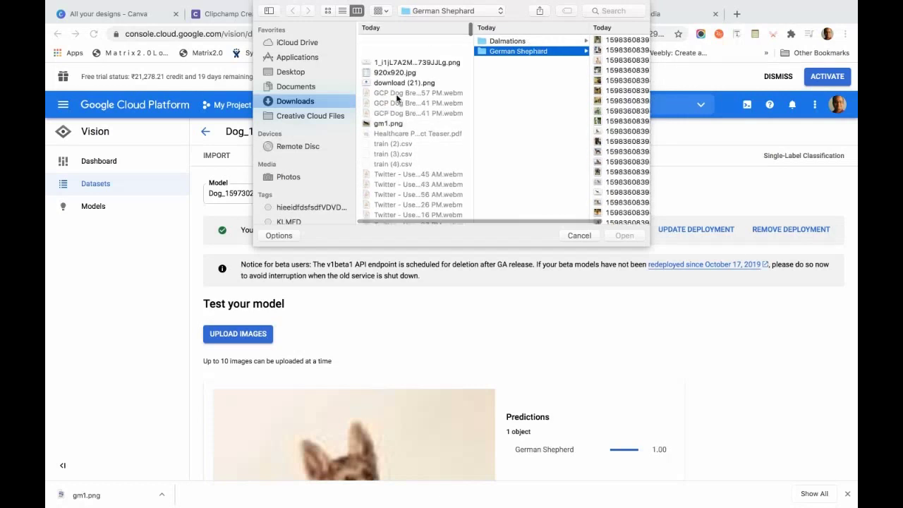
pyautogui.click(299, 107)
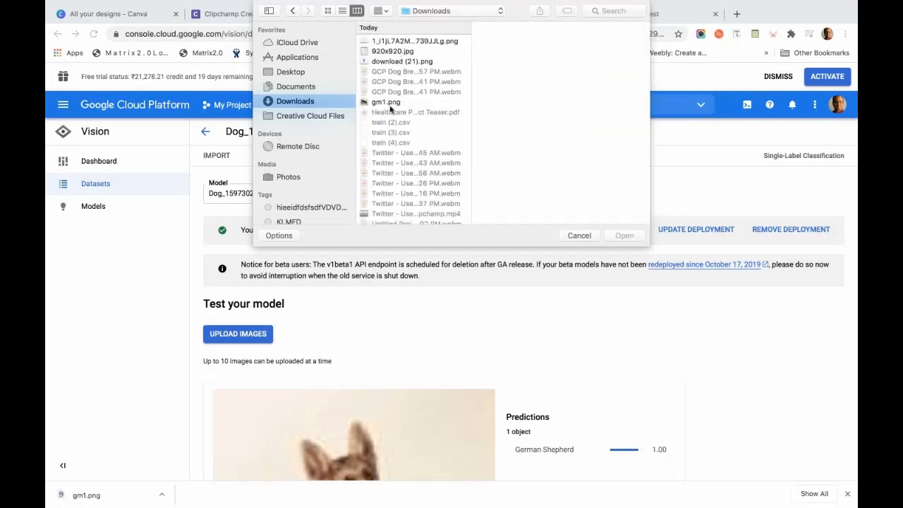
pyautogui.click(452, 101)
pyautogui.click(622, 235)
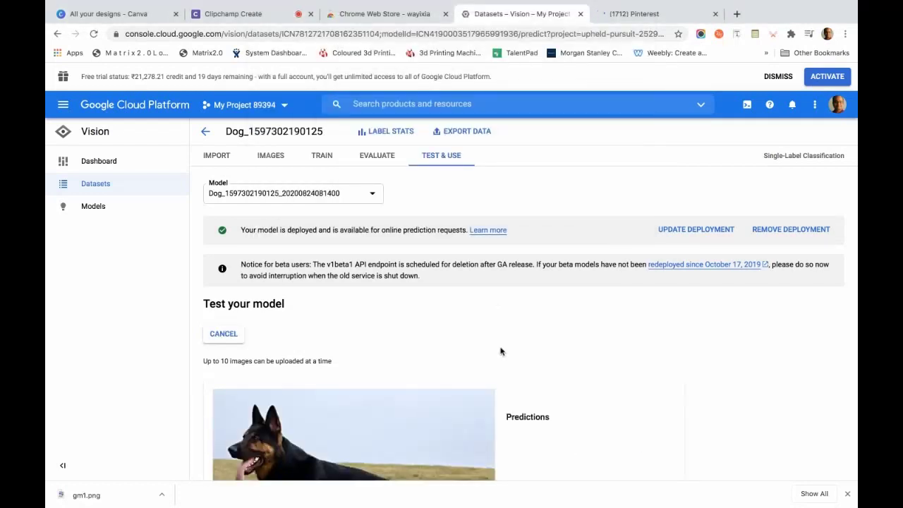
pyautogui.scroll(-4, 501, 351)
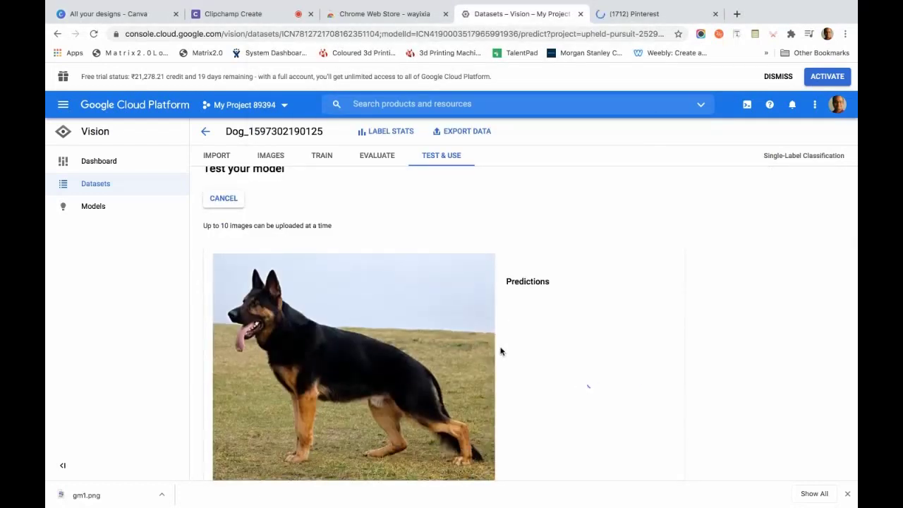
pyautogui.scroll(-1, 501, 351)
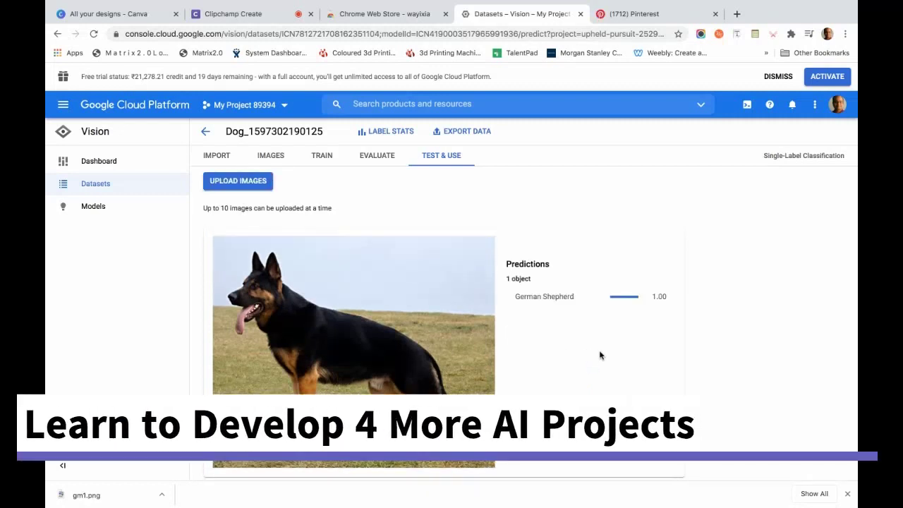
# Switch back to Pinterest and search for "dalmation dog"
pyautogui.click(631, 14)
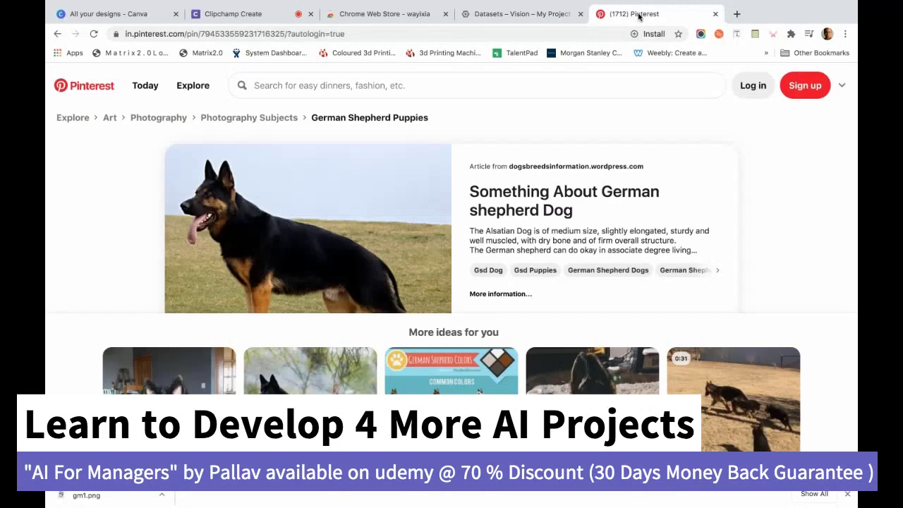
pyautogui.click(321, 87)
pyautogui.write('d')
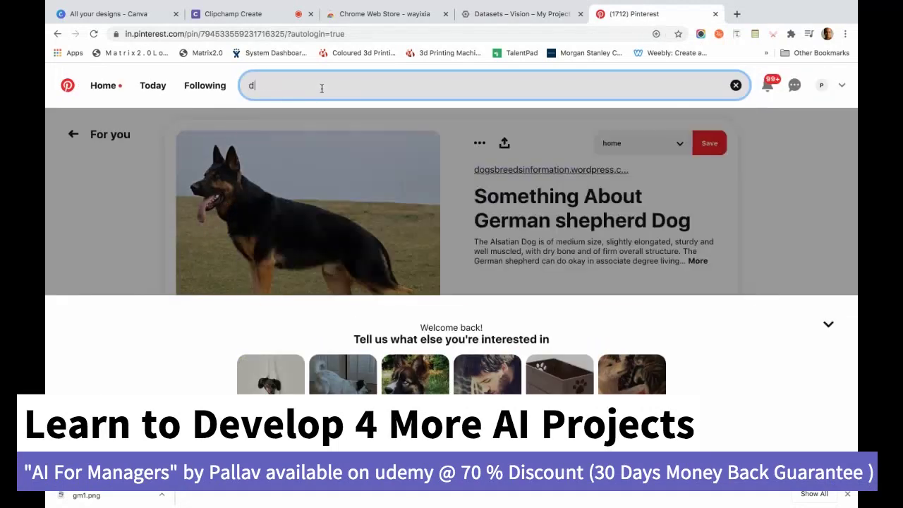
pyautogui.write('almation')
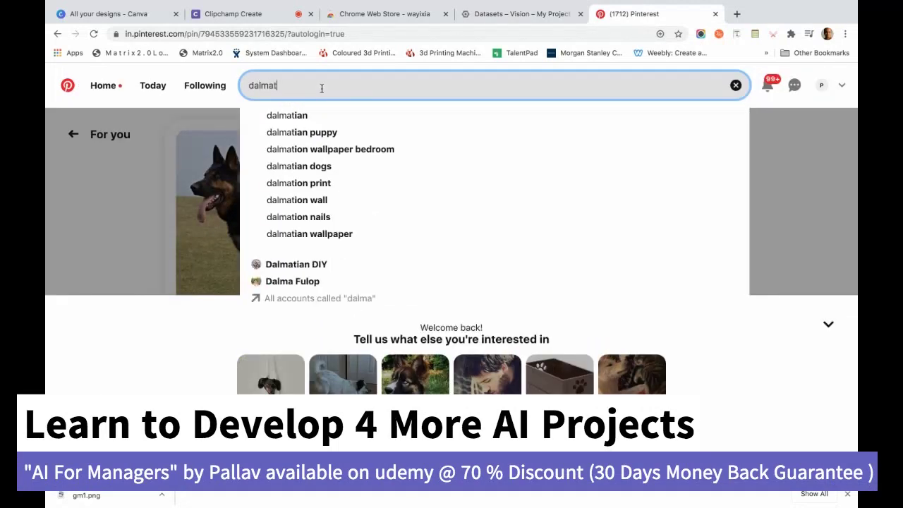
pyautogui.write(' dog')
pyautogui.press('Return')
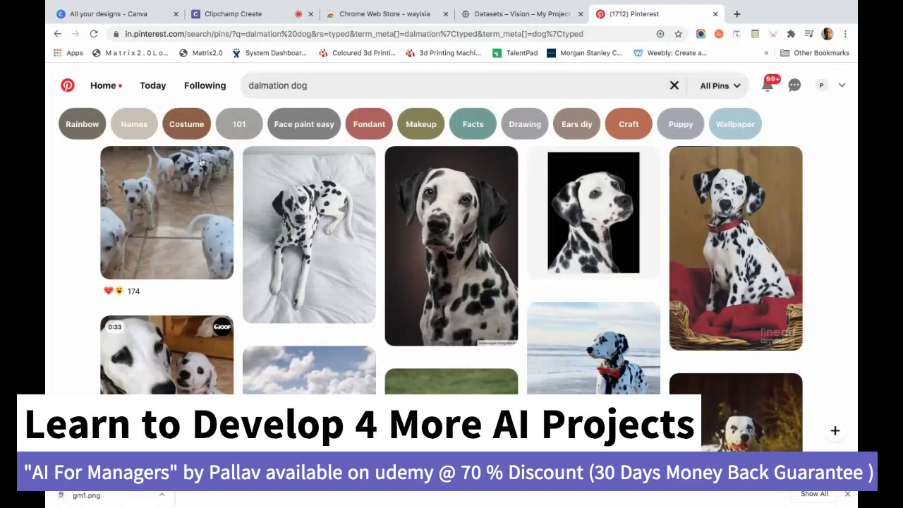
# Open the pin of the dalmatian lying on white bedding and save its image to Downloads as dl1.jpg
pyautogui.click(316, 212)
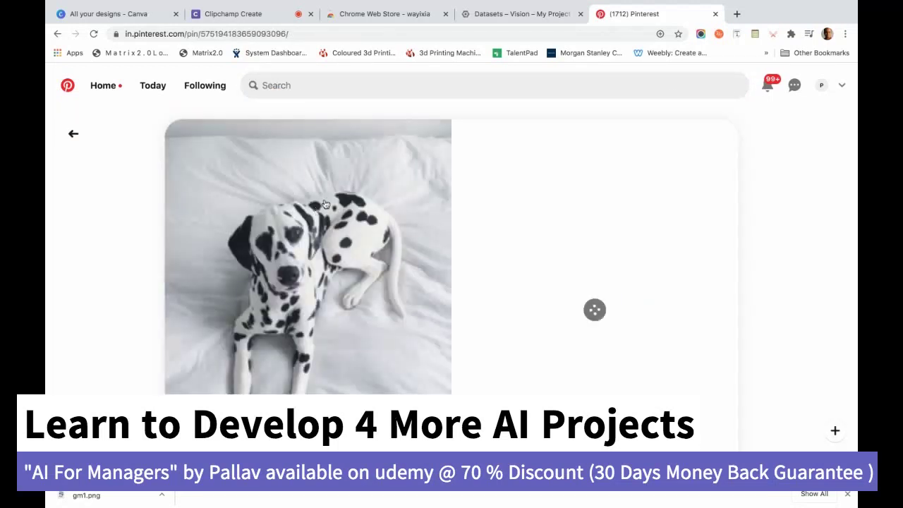
pyautogui.rightClick(332, 204)
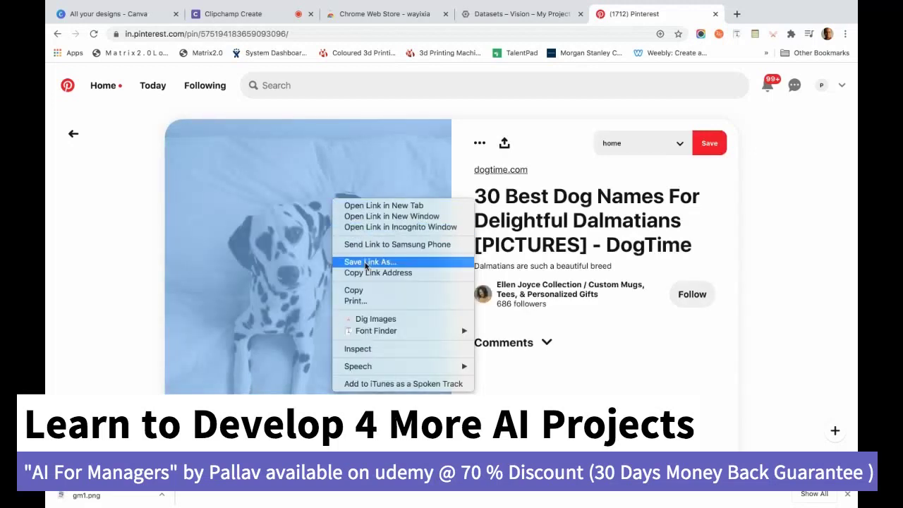
pyautogui.rightClick(298, 265)
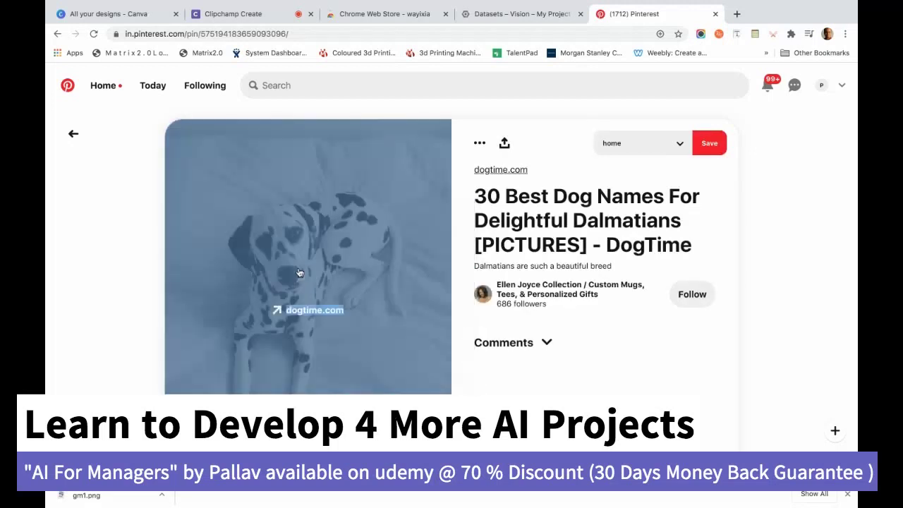
pyautogui.rightClick(299, 270)
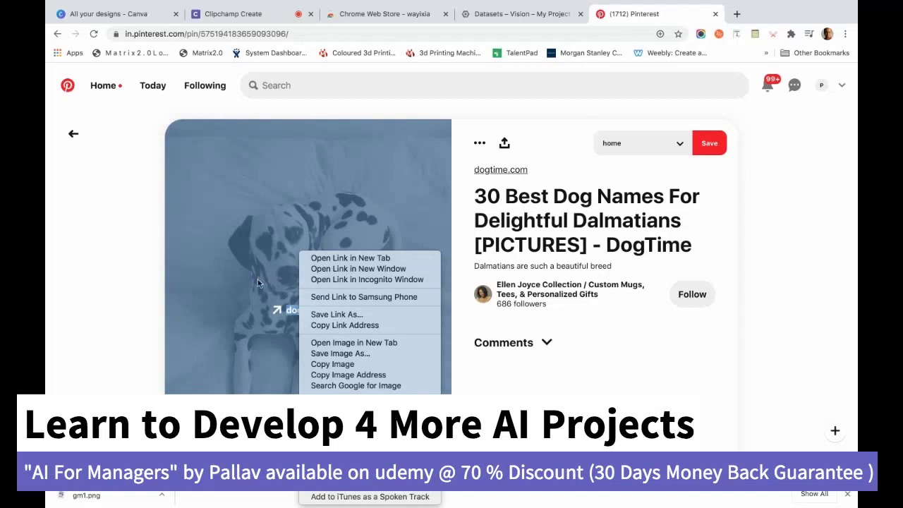
pyautogui.click(342, 355)
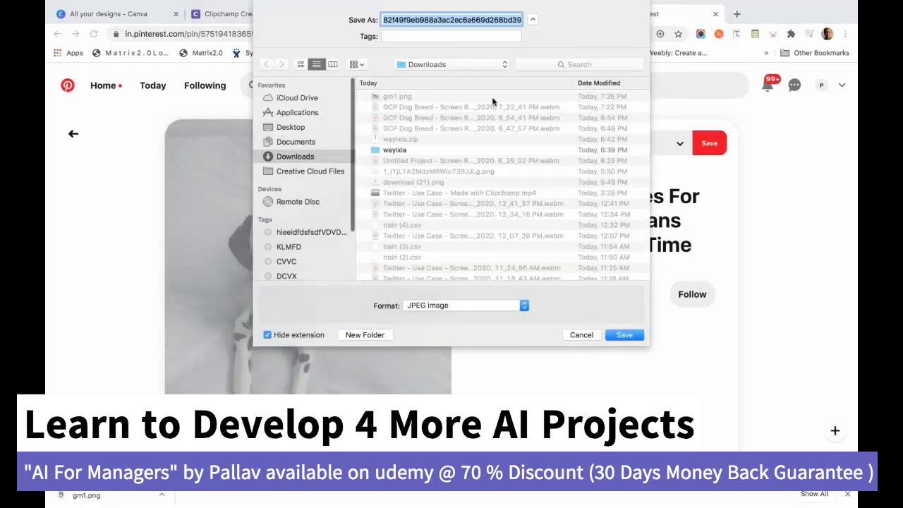
pyautogui.write('dalma')
pyautogui.press('BackSpace')
pyautogui.press('BackSpace')
pyautogui.press('BackSpace')
pyautogui.press('BackSpace')
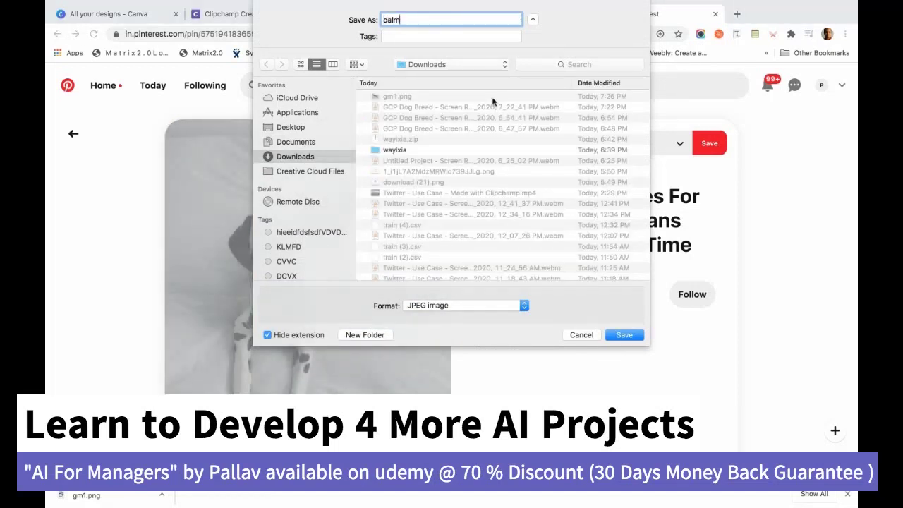
pyautogui.write('l1')
pyautogui.click(633, 336)
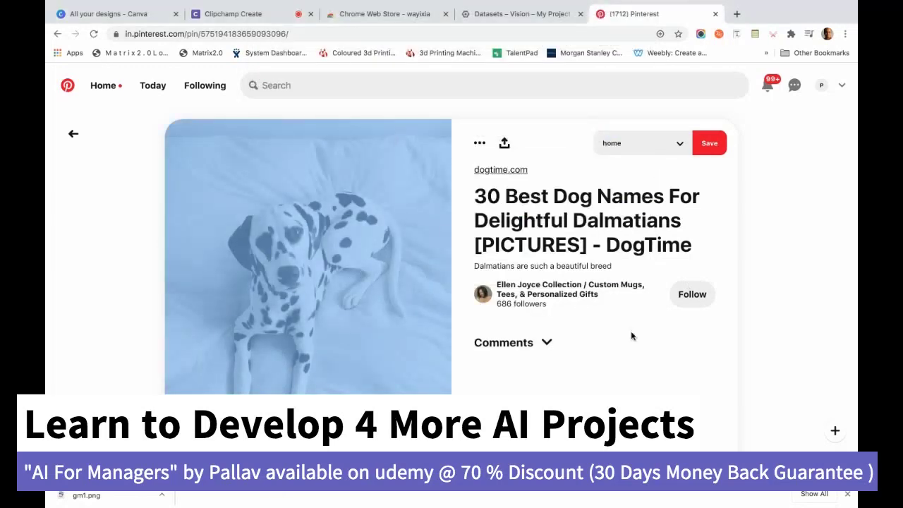
# Return to the Google Cloud Vision model test page and upload dl1.jpg from Downloads for prediction
pyautogui.moveTo(317, 296); pyautogui.dragTo(375, 27)
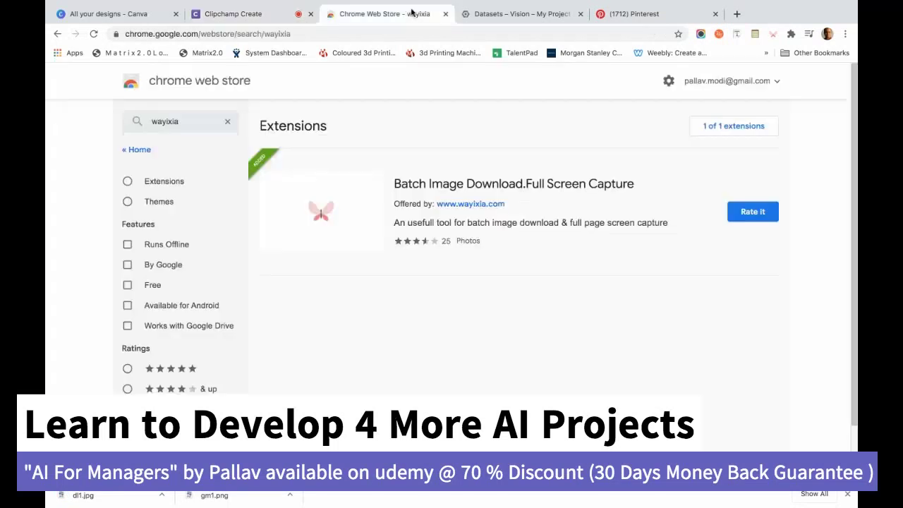
pyautogui.click(408, 11)
pyautogui.click(505, 21)
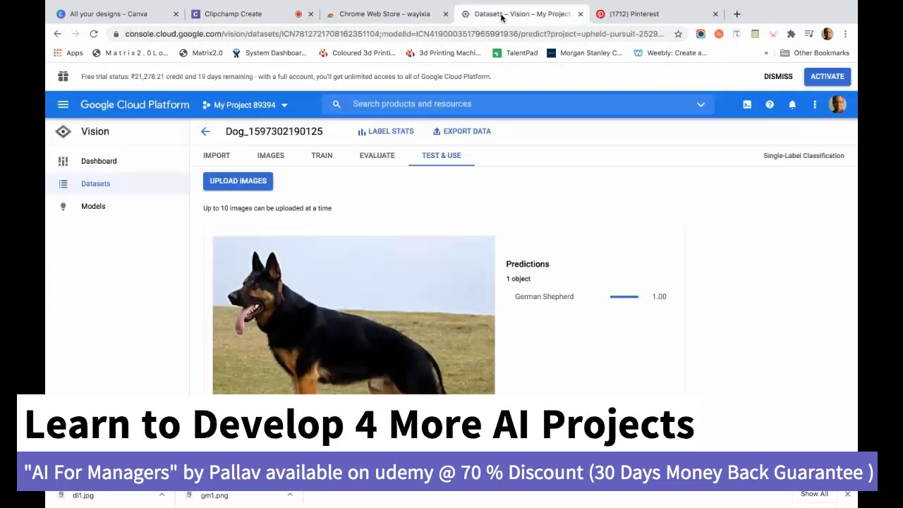
pyautogui.click(229, 183)
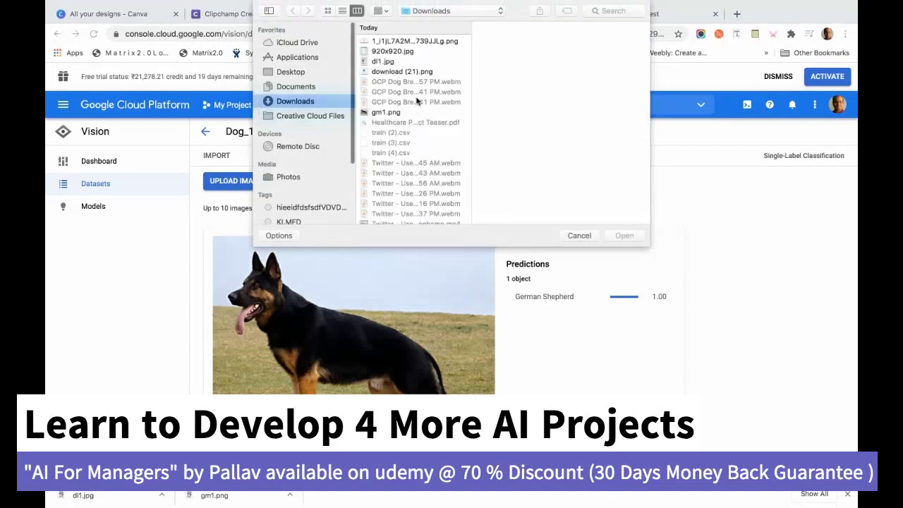
pyautogui.click(383, 61)
pyautogui.click(624, 235)
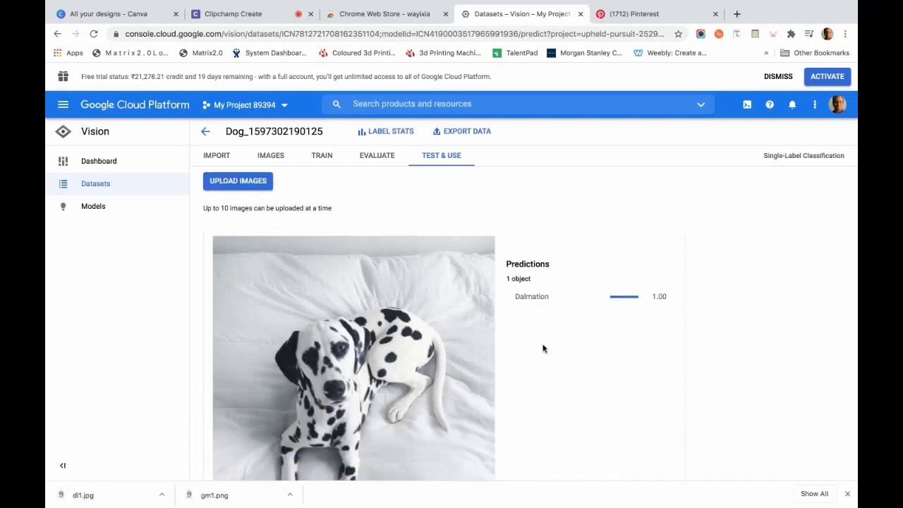
# Examine the prediction for the dalmatian image and the REST API and Python options for using the model
pyautogui.scroll(-4, 543, 347)
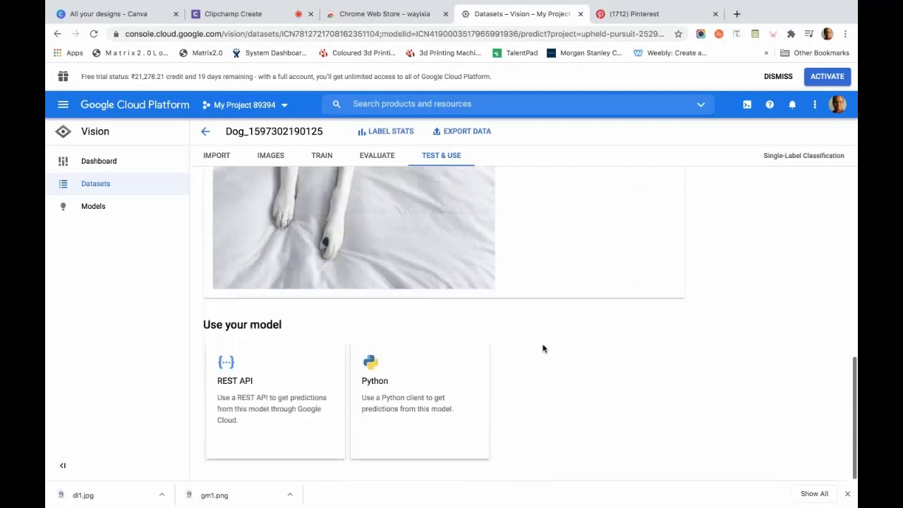
pyautogui.scroll(2, 543, 347)
pyautogui.scroll(4, 543, 348)
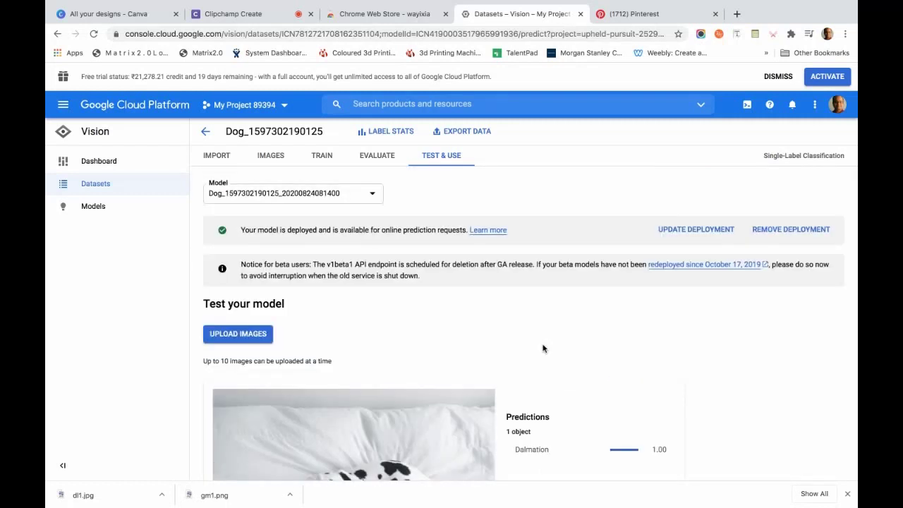
pyautogui.scroll(-6, 543, 347)
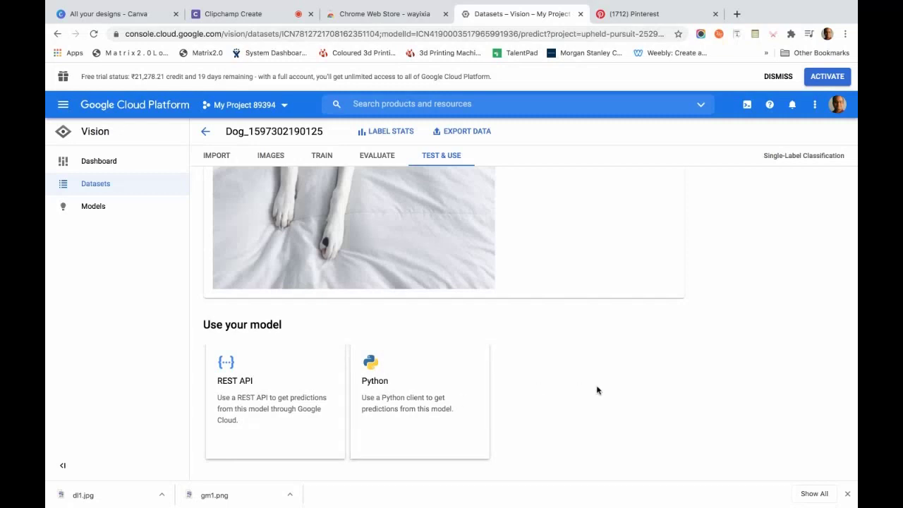
pyautogui.scroll(5, 597, 389)
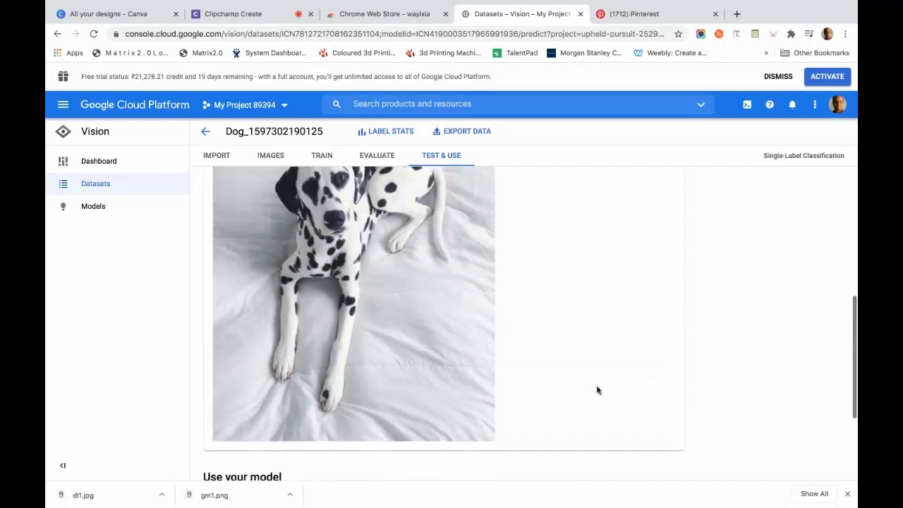
pyautogui.scroll(3, 597, 390)
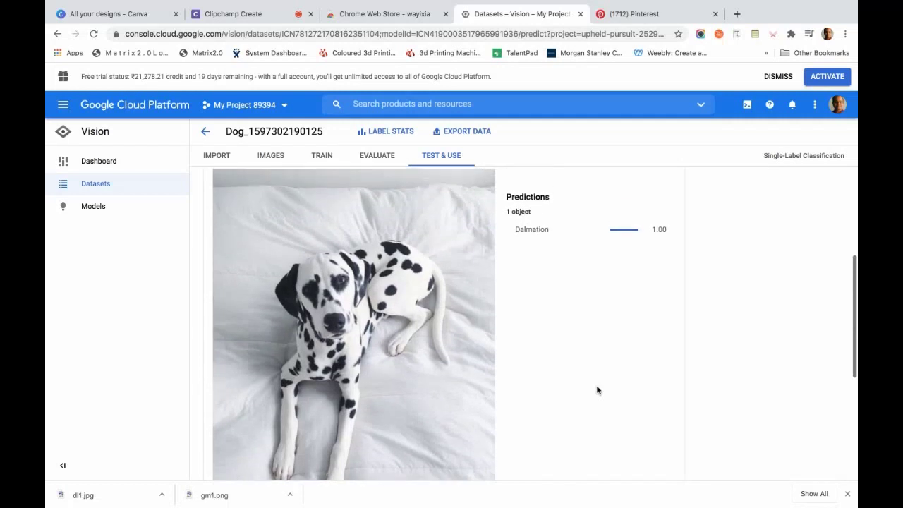
pyautogui.scroll(1, 597, 390)
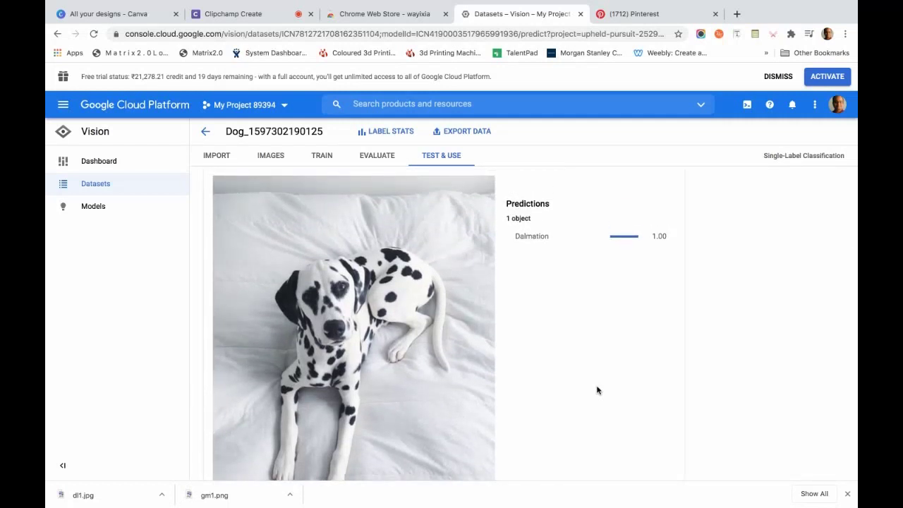